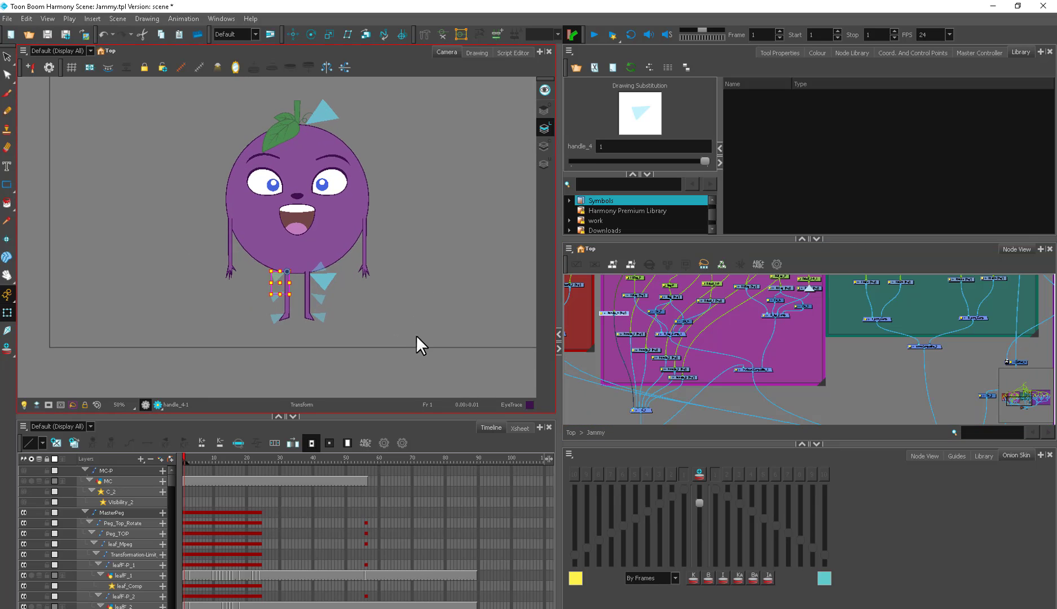
# Step: Make the camera view taller by shrinking the timeline, with the character's legs in close view
pyautogui.scroll(1, 395, 345)
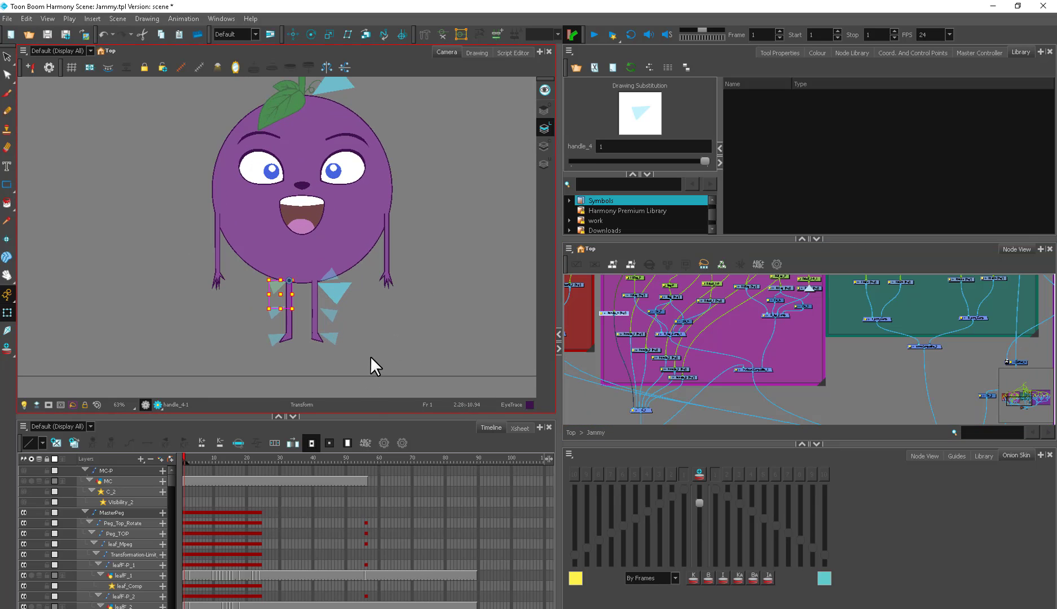
pyautogui.moveTo(369, 416); pyautogui.dragTo(370, 442)
pyautogui.press('space')
pyautogui.moveTo(392, 382); pyautogui.dragTo(403, 376)
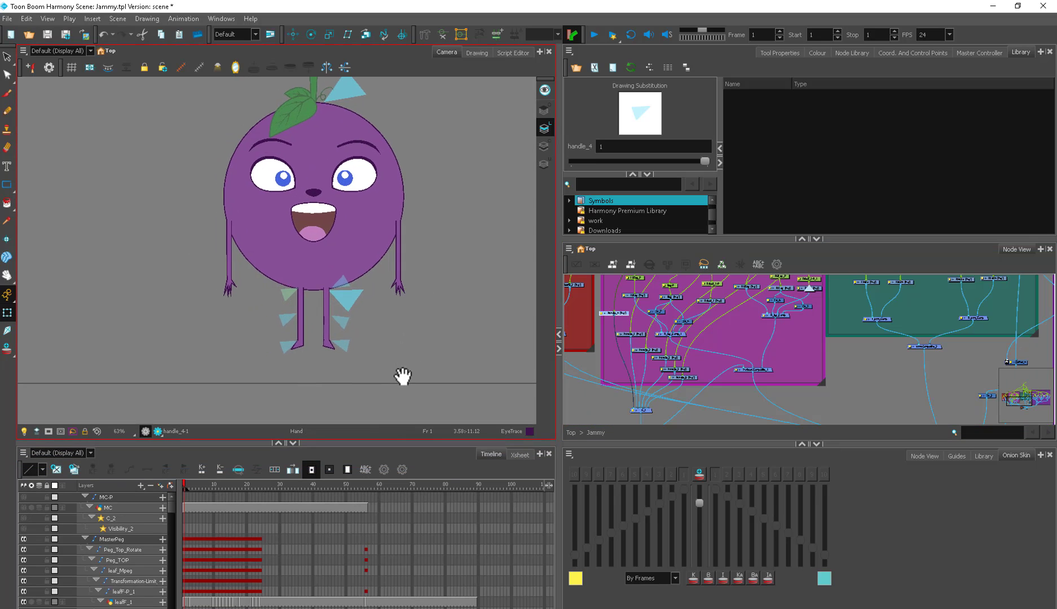
pyautogui.scroll(2, 403, 376)
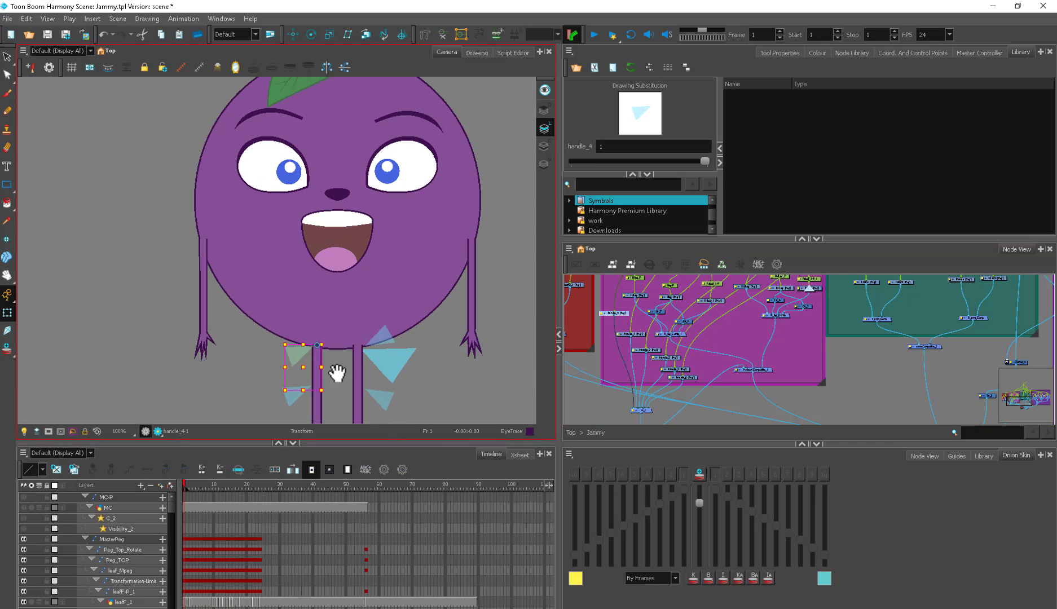
pyautogui.click(306, 305)
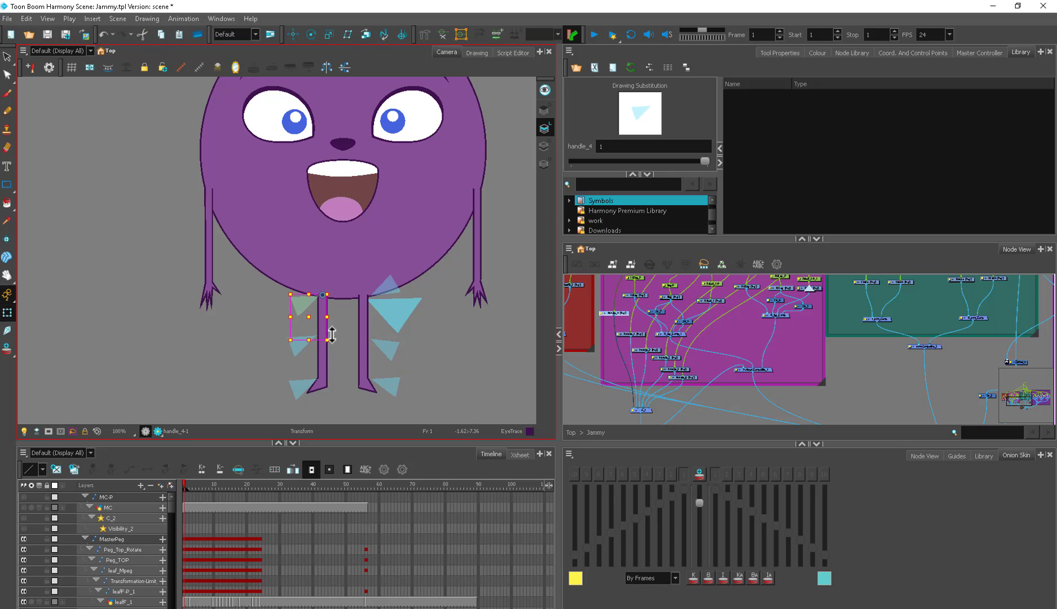
# Step: Try moving the character's legs with their triangular handles, undoing each change
pyautogui.moveTo(332, 335); pyautogui.dragTo(270, 355)
pyautogui.hotkey('ctrl', 'z')
pyautogui.click(295, 348)
pyautogui.moveTo(385, 342); pyautogui.dragTo(319, 334)
pyautogui.hotkey('ctrl', 'z')
pyautogui.click(339, 354)
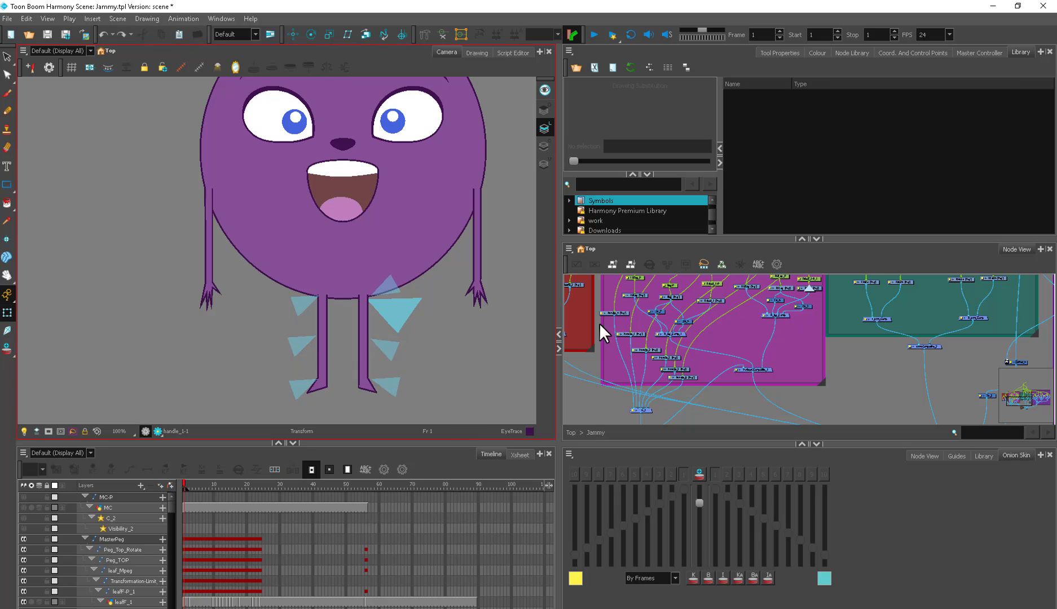
# Step: Locate the handle nodes in the magenta group of the node network and try moving a leg, undoing the change
pyautogui.click(621, 315)
pyautogui.moveTo(660, 307); pyautogui.dragTo(633, 374)
pyautogui.scroll(1, 632, 375)
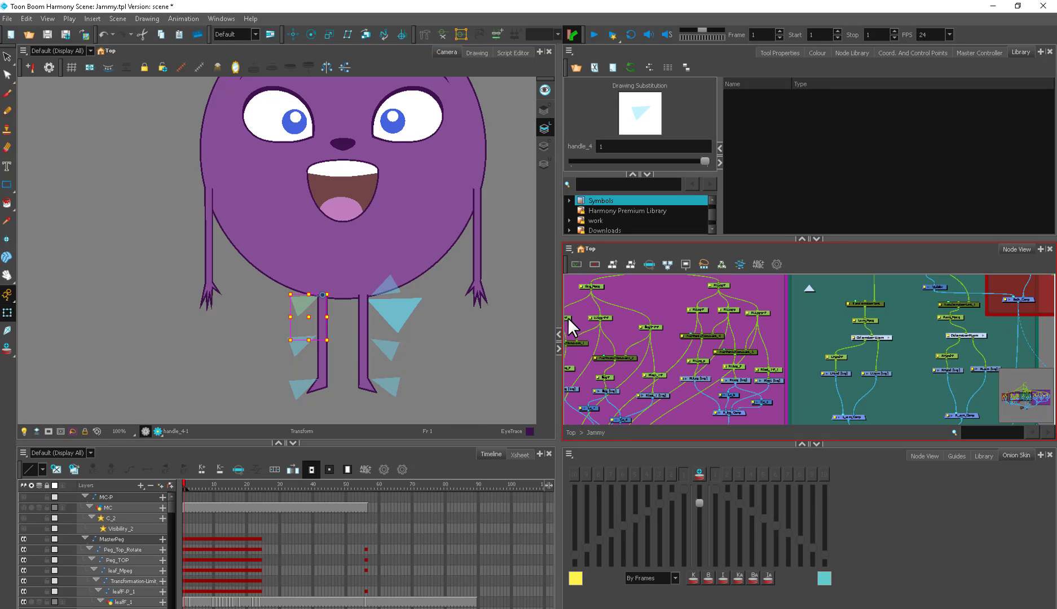
pyautogui.moveTo(567, 317); pyautogui.dragTo(577, 315)
pyautogui.moveTo(470, 374); pyautogui.dragTo(509, 370)
pyautogui.hotkey('ctrl', 'z')
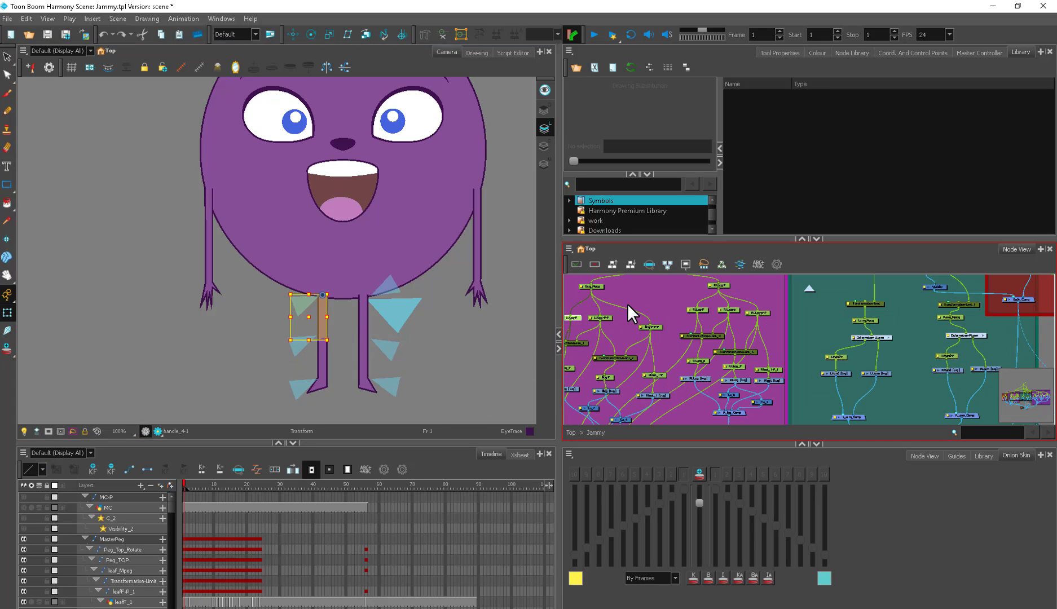
# Step: Compare the rendered preview with the OpenGL view and open the properties of the handles' Visibility_1 node
pyautogui.moveTo(677, 391); pyautogui.dragTo(767, 221)
pyautogui.scroll(2, 674, 333)
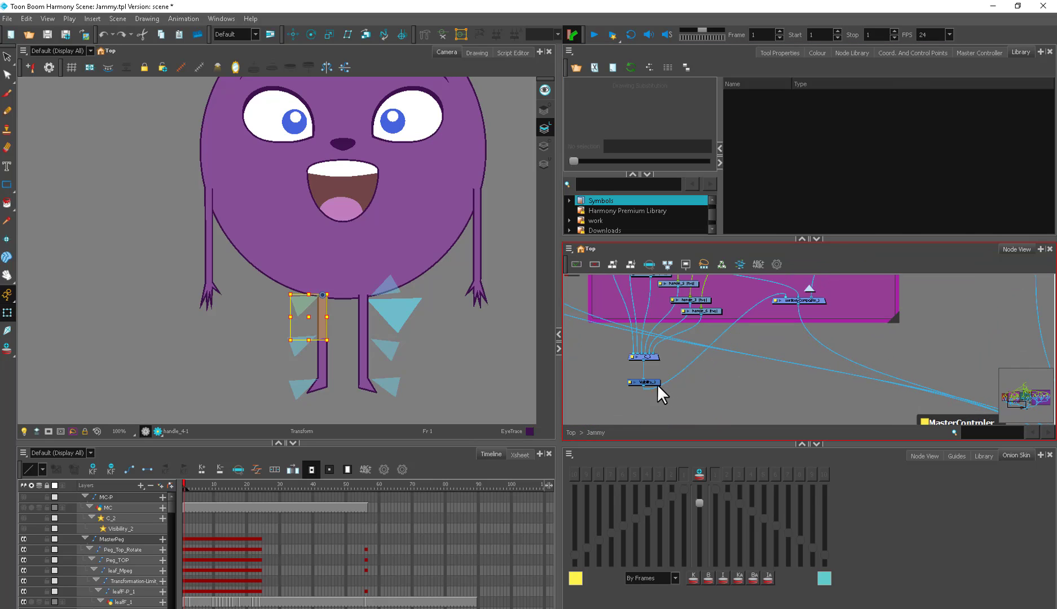
pyautogui.moveTo(625, 386)
pyautogui.mouseDown()
pyautogui.moveTo(628, 400)
pyautogui.moveTo(625, 383)
pyautogui.mouseUp()
pyautogui.click(586, 361)
pyautogui.click(158, 431)
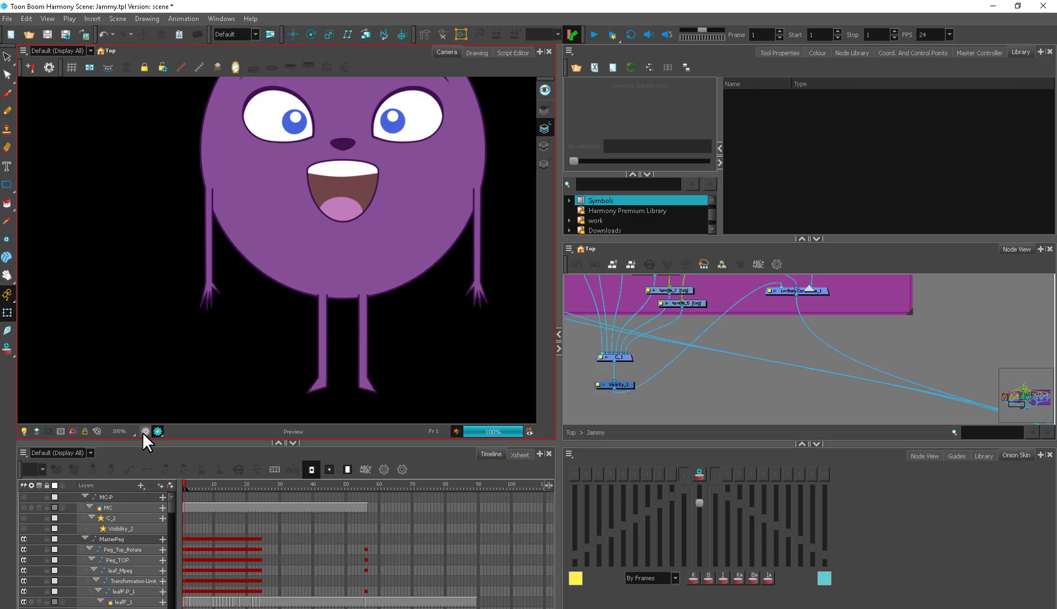
pyautogui.click(144, 431)
pyautogui.doubleClick(599, 385)
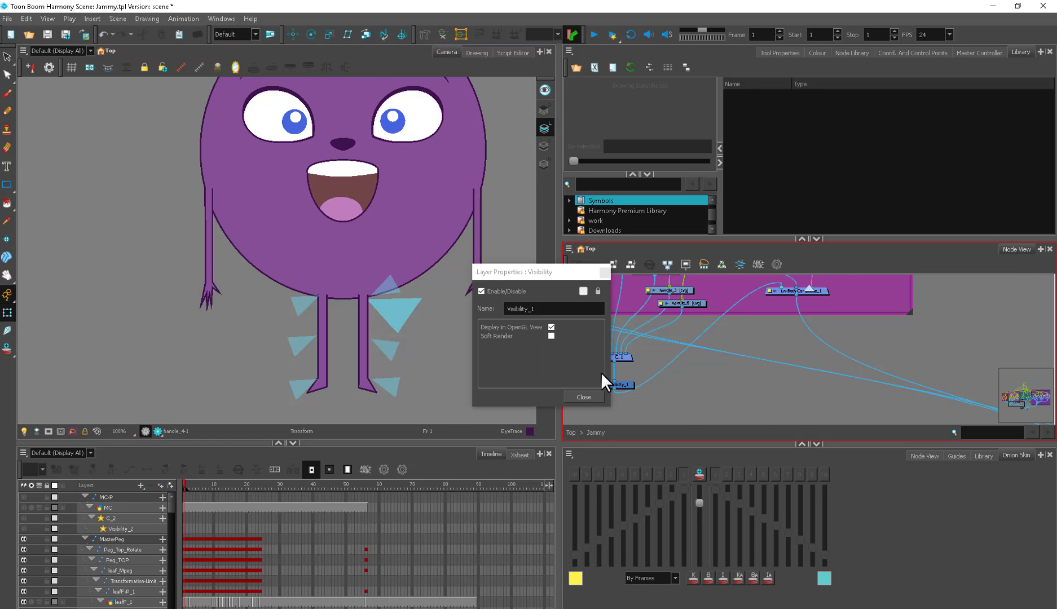
# Step: Try bending each of the character's legs with its knee handle, undoing each pose
pyautogui.click(307, 349)
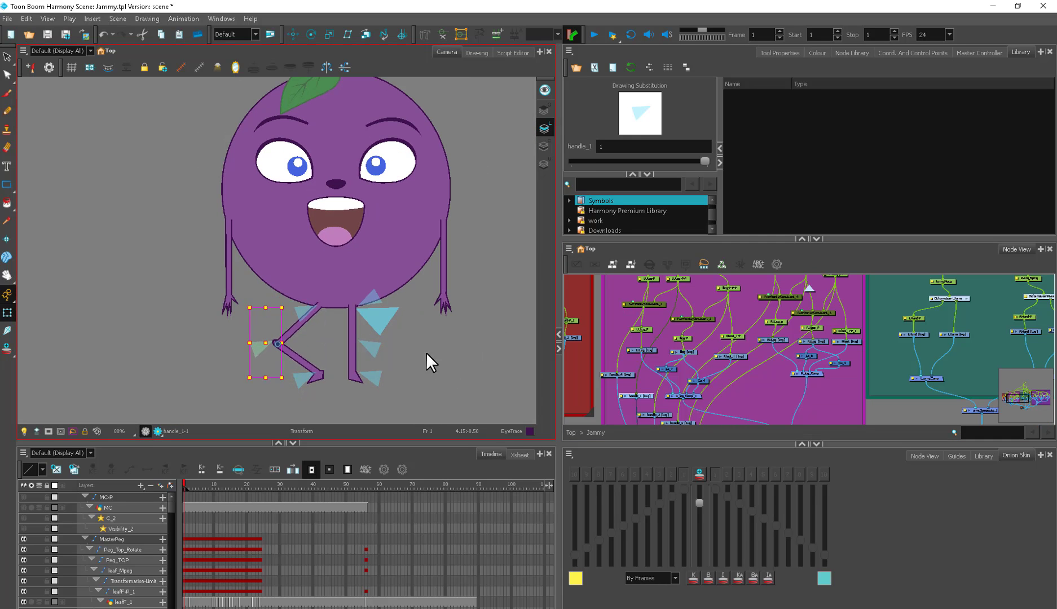
pyautogui.click(431, 396)
pyautogui.press('2')
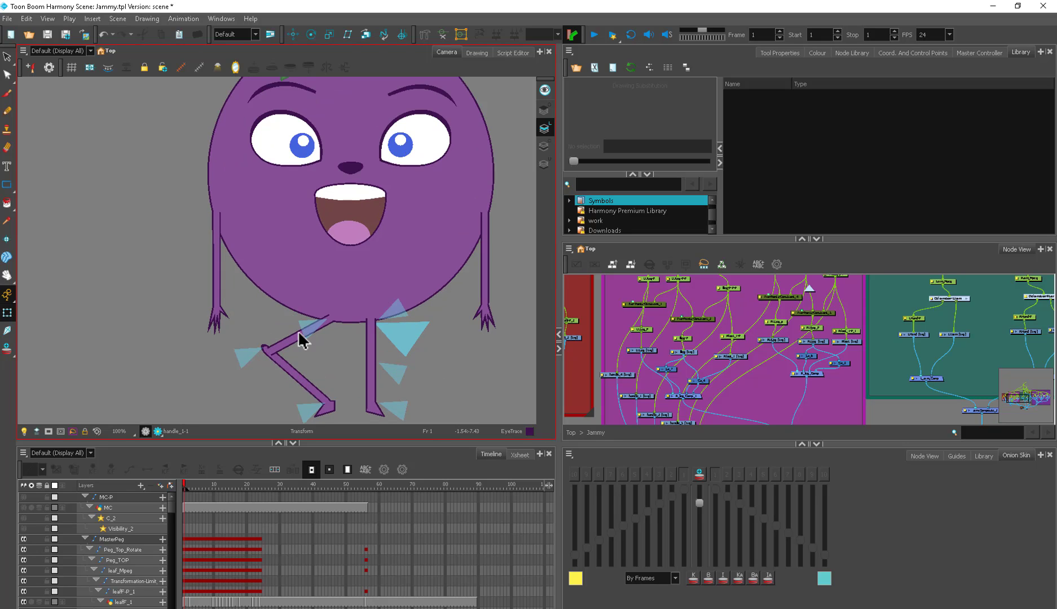
pyautogui.hotkey('ctrl', 'z')
pyautogui.moveTo(398, 364); pyautogui.dragTo(465, 375)
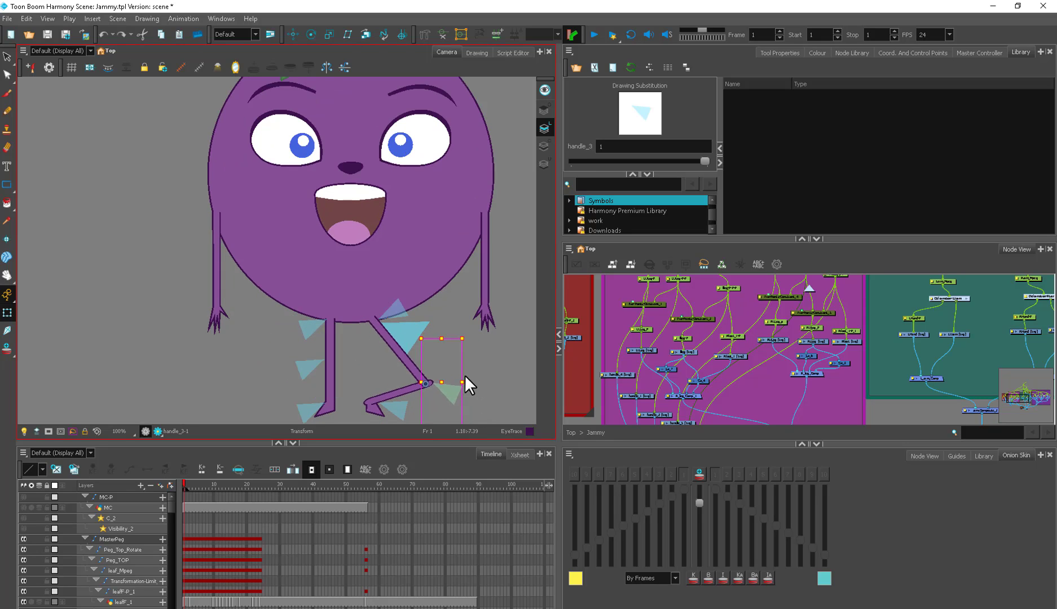
pyautogui.hotkey('ctrl', 'z')
pyautogui.scroll(-2, 479, 339)
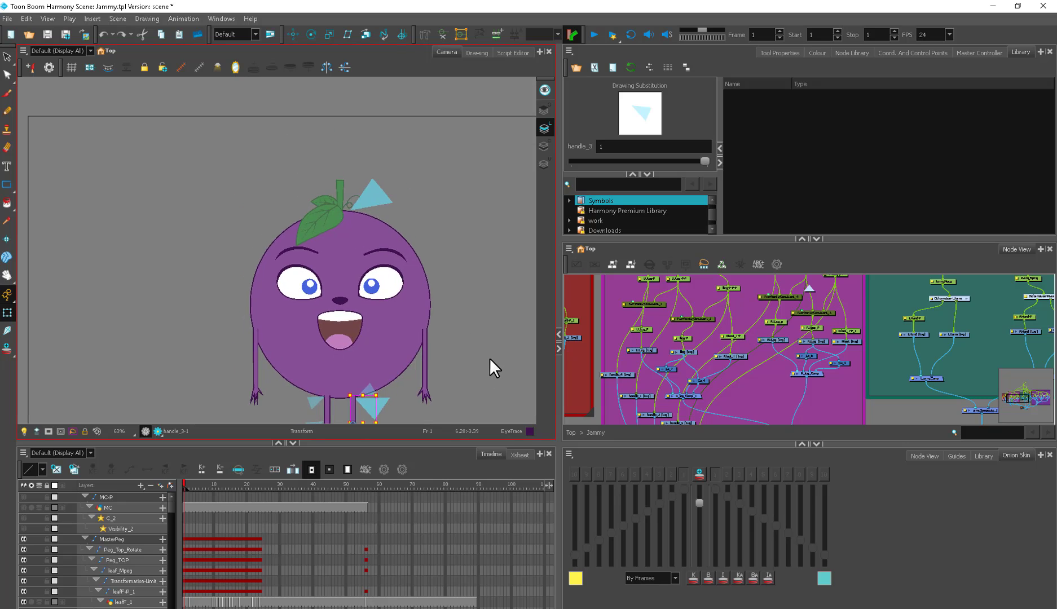
# Step: Save the Jammy scene
pyautogui.scroll(-1, 485, 346)
pyautogui.moveTo(189, 485); pyautogui.dragTo(160, 528)
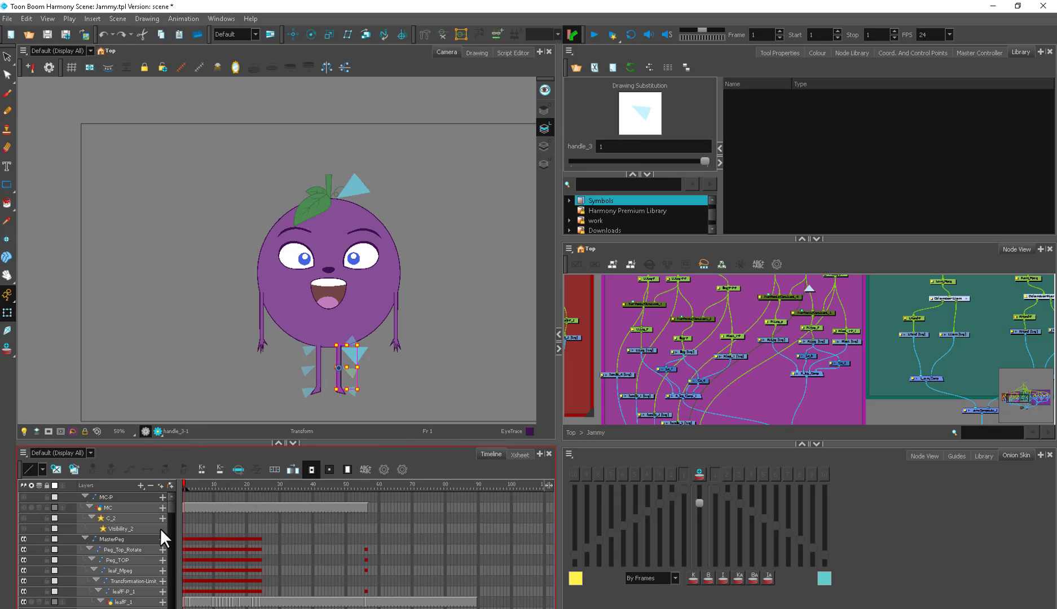
pyautogui.click(633, 373)
pyautogui.scroll(-5, 767, 295)
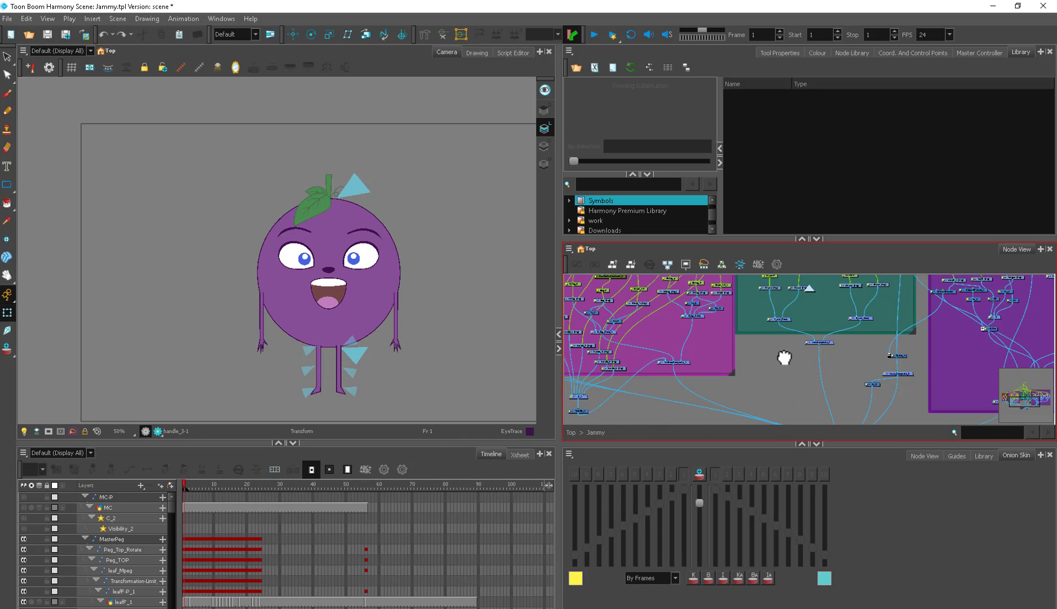
pyautogui.moveTo(784, 358); pyautogui.dragTo(735, 364)
pyautogui.hotkey('ctrl', 's')
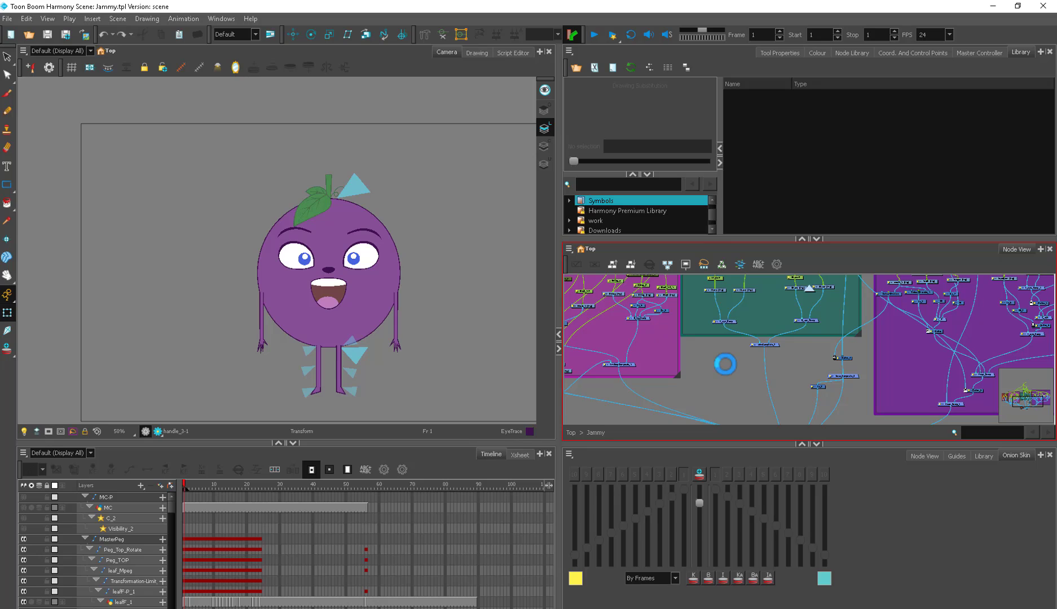
# Step: Examine the Master Controller view with its filter set to Top, including with the entire rig selected
pyautogui.click(966, 49)
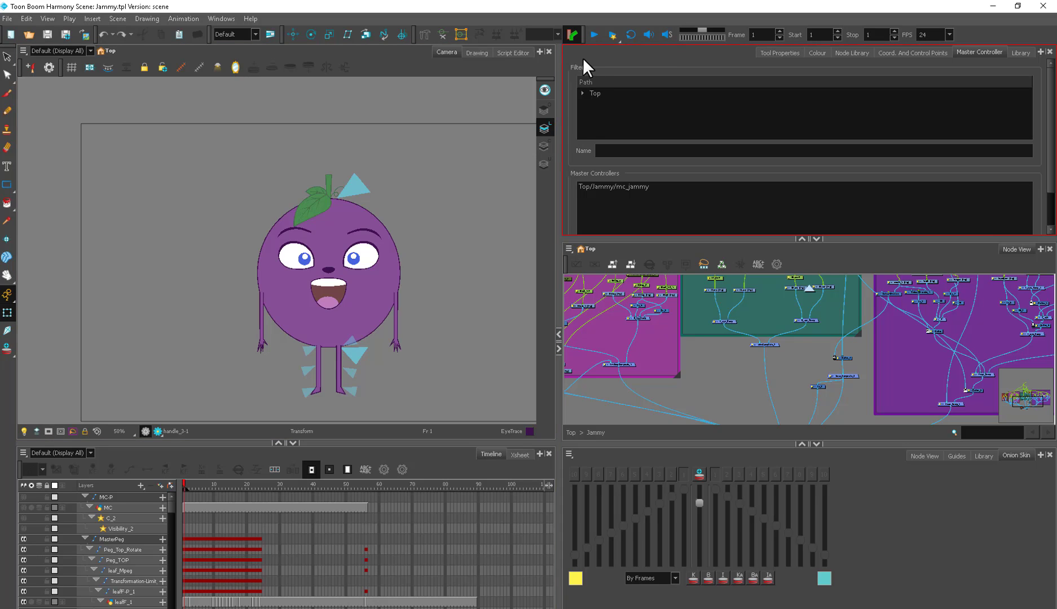
pyautogui.click(649, 95)
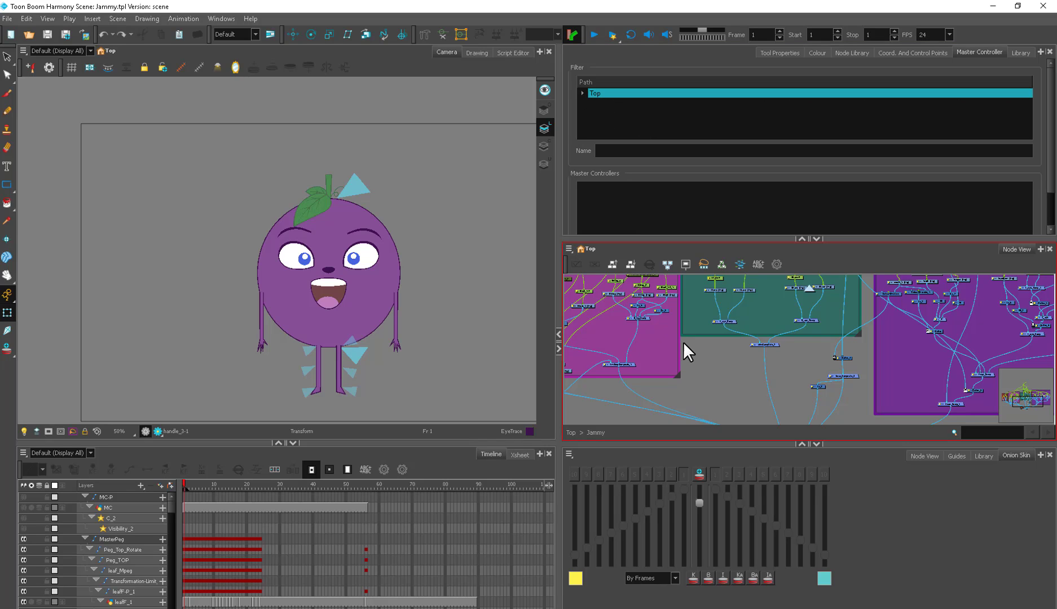
pyautogui.hotkey('ctrl', 'a')
pyautogui.moveTo(1051, 188); pyautogui.dragTo(1052, 222)
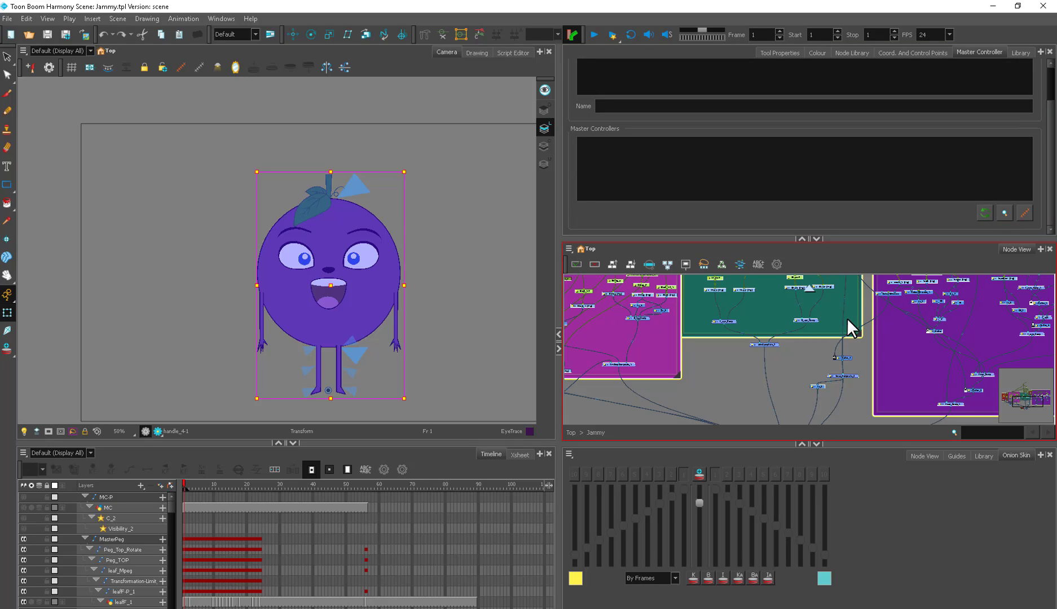
pyautogui.click(760, 358)
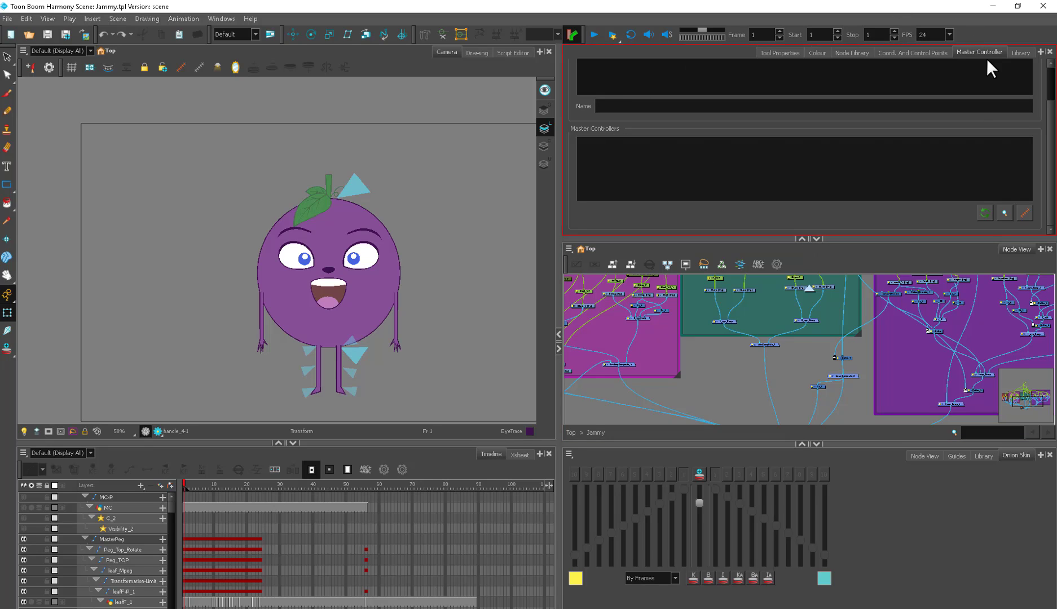
# Step: Search the node library for "mas" and add a Master Controller node below the magenta and green groups
pyautogui.click(864, 53)
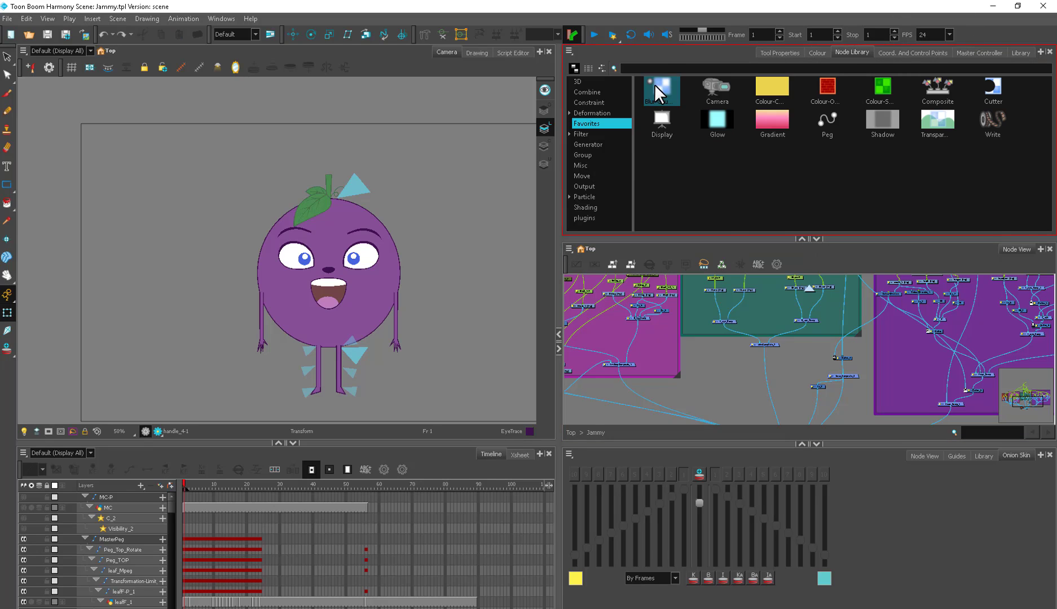
pyautogui.click(658, 68)
pyautogui.write('mas')
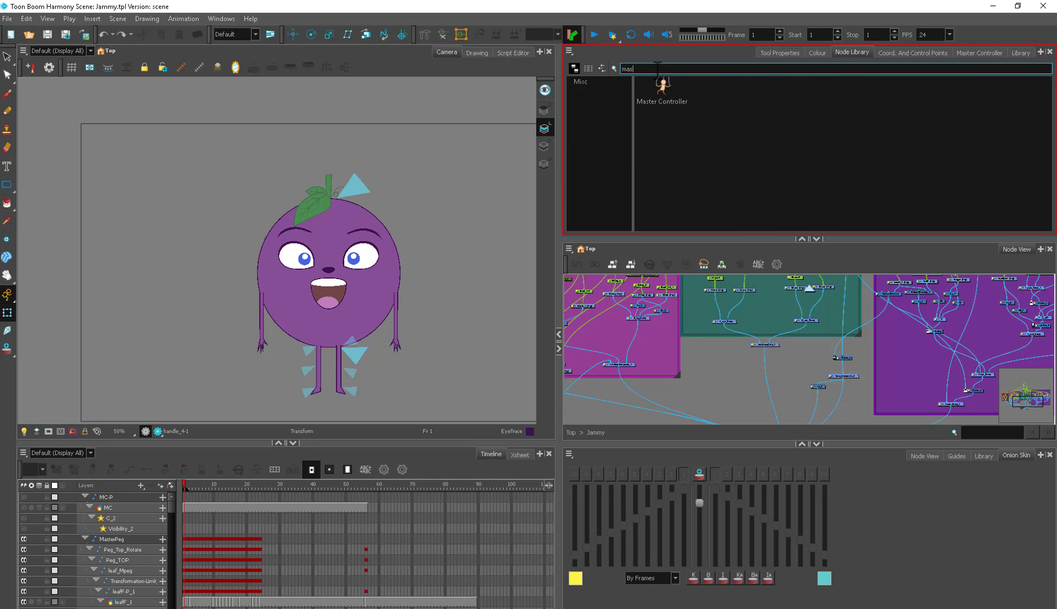
pyautogui.moveTo(663, 89); pyautogui.dragTo(712, 378)
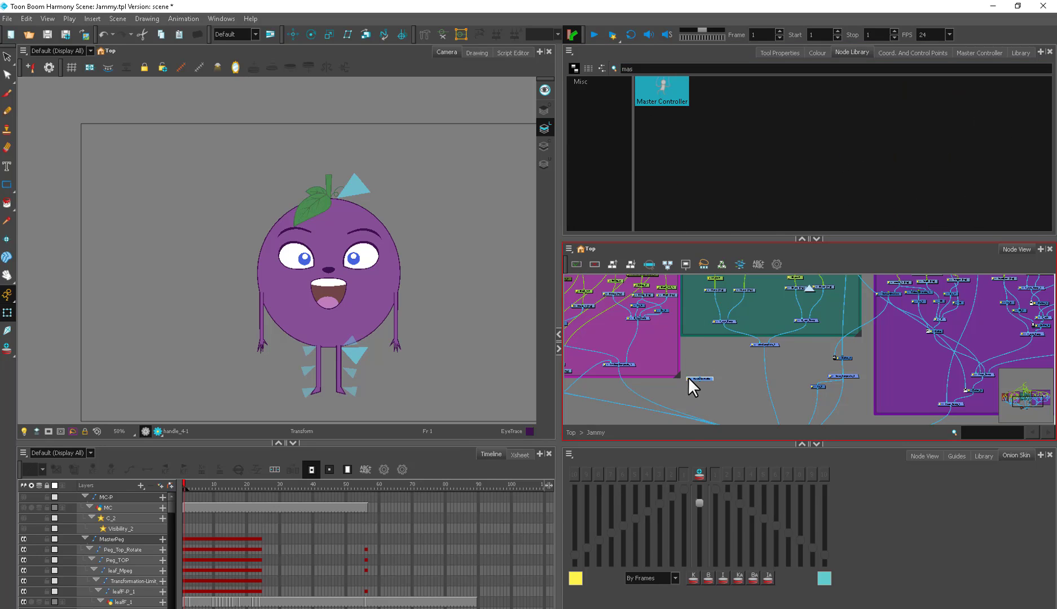
# Step: Look through the new Master Controller node's properties, including Softrender, Initialization, UI Data and Extra Files
pyautogui.doubleClick(689, 378)
pyautogui.click(570, 326)
pyautogui.click(623, 326)
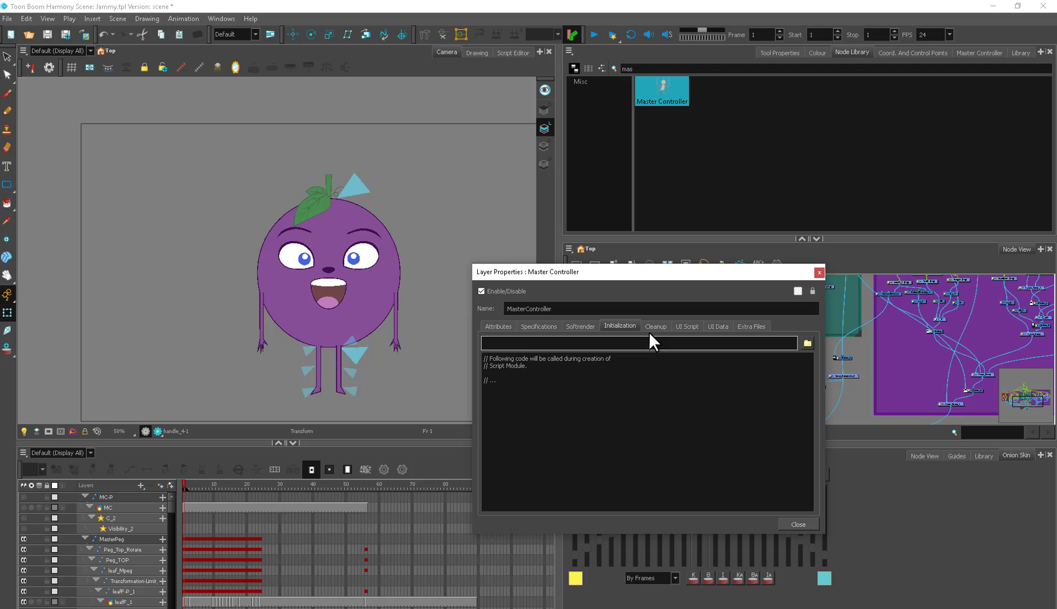
pyautogui.click(711, 326)
pyautogui.click(750, 327)
pyautogui.click(819, 273)
# Step: Delete the newly added Master Controller node from the network
pyautogui.click(717, 370)
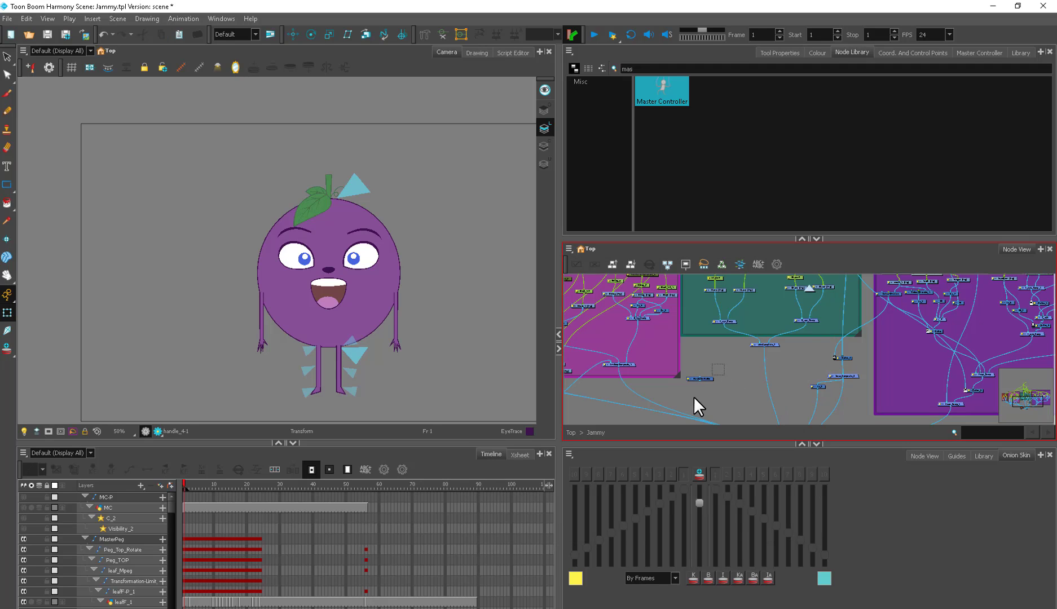
pyautogui.moveTo(693, 397); pyautogui.dragTo(726, 374)
pyautogui.press('Delete')
# Step: Select the entire rig and launch the Interpolation Grid Wizard for master controllers
pyautogui.hotkey('ctrl', 'a')
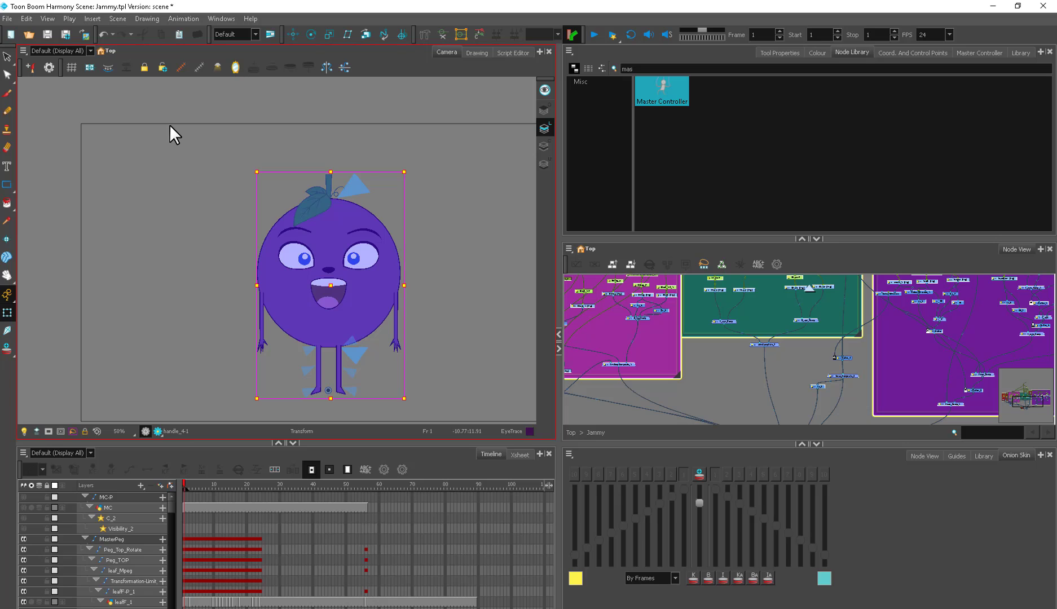
pyautogui.click(178, 16)
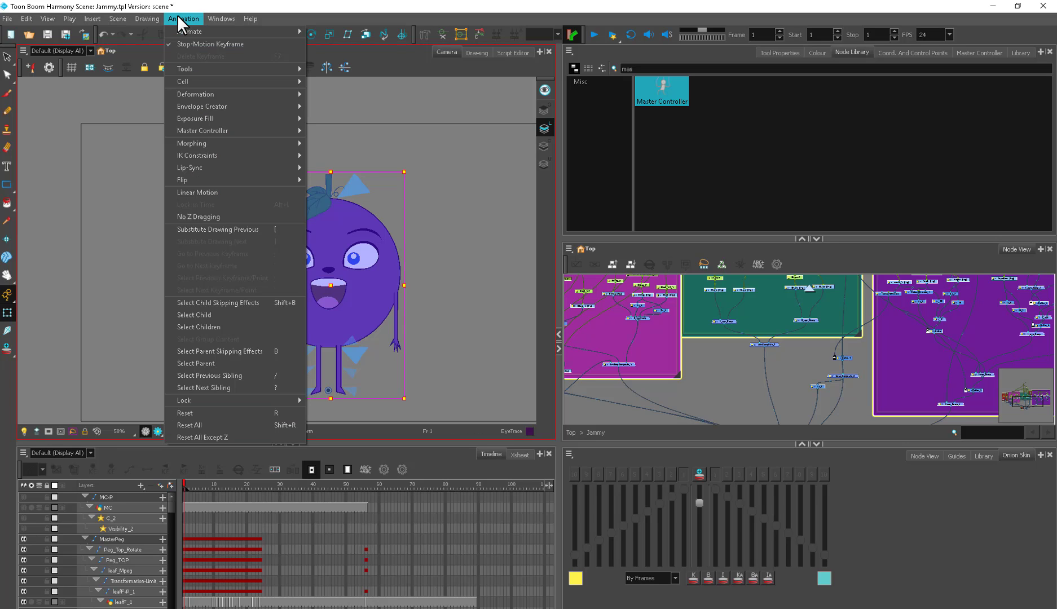
pyautogui.moveTo(197, 131)
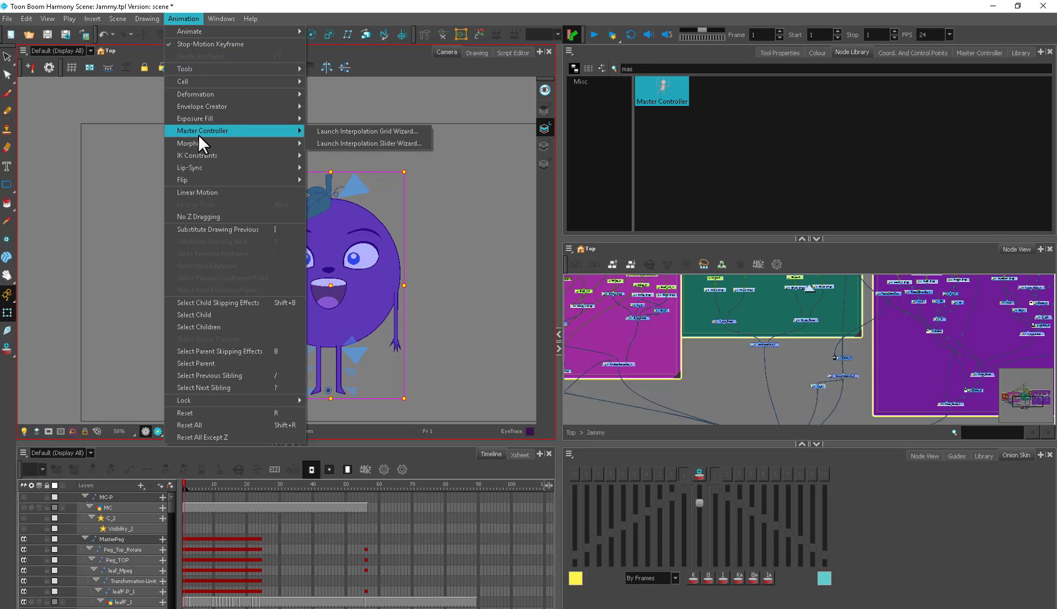
pyautogui.click(333, 132)
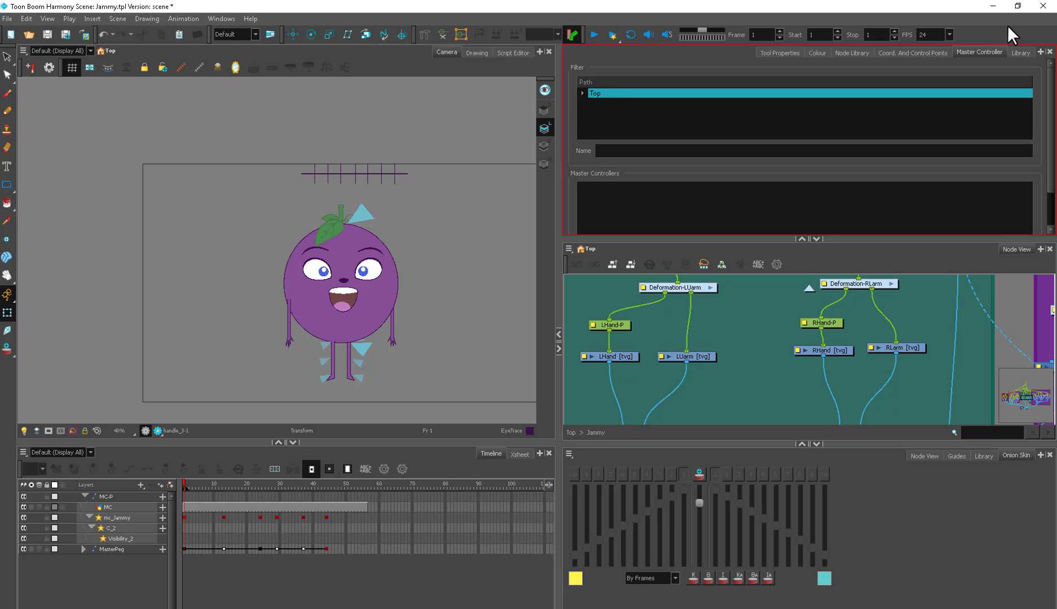
# Step: Show the Master Controller toolbar and dock it after the playback toolbar's FPS setting
pyautogui.rightClick(987, 38)
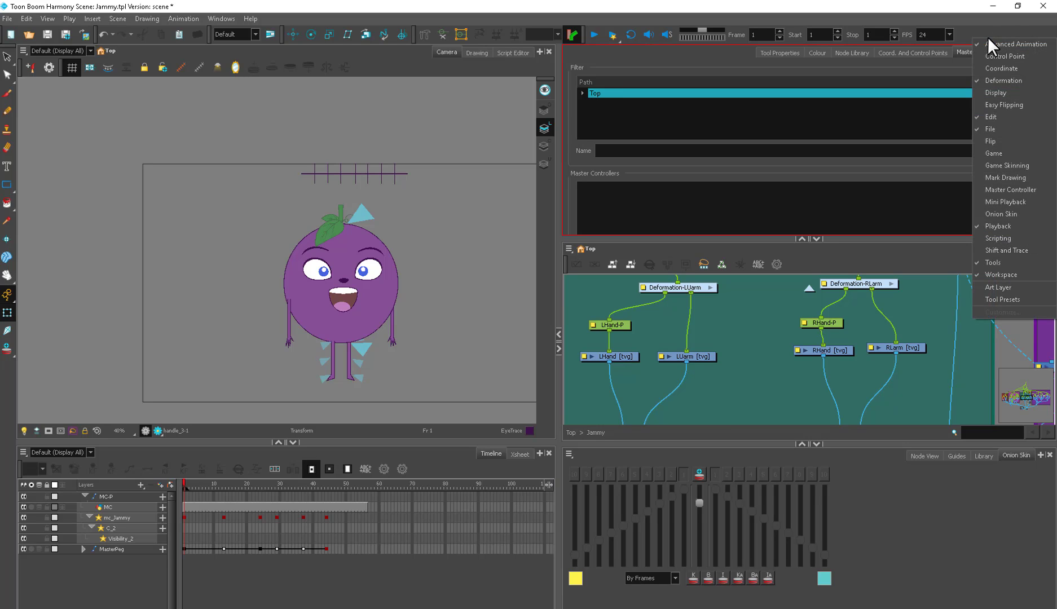
pyautogui.click(978, 32)
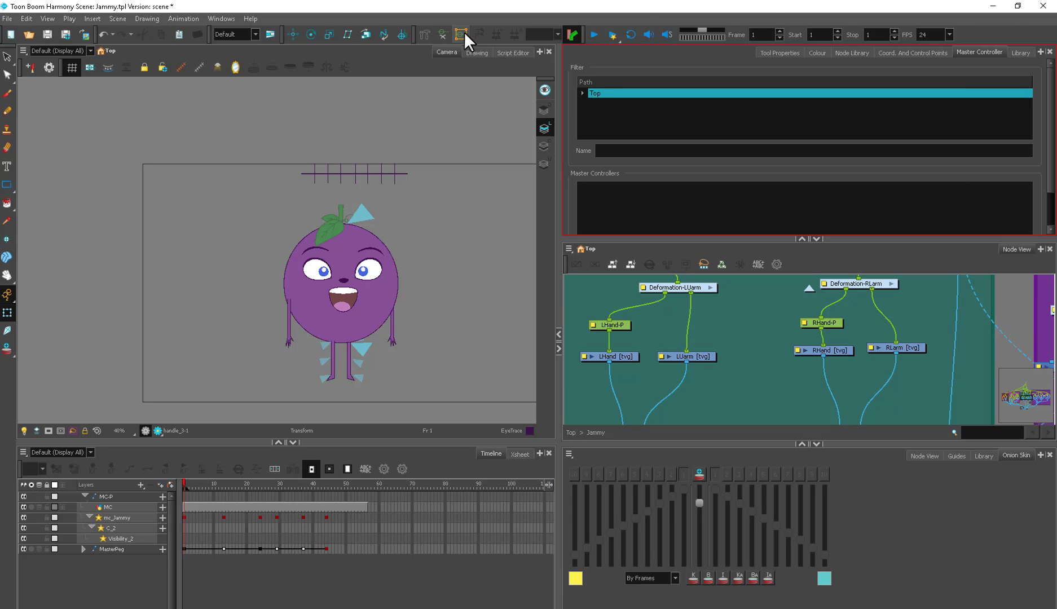
pyautogui.rightClick(964, 33)
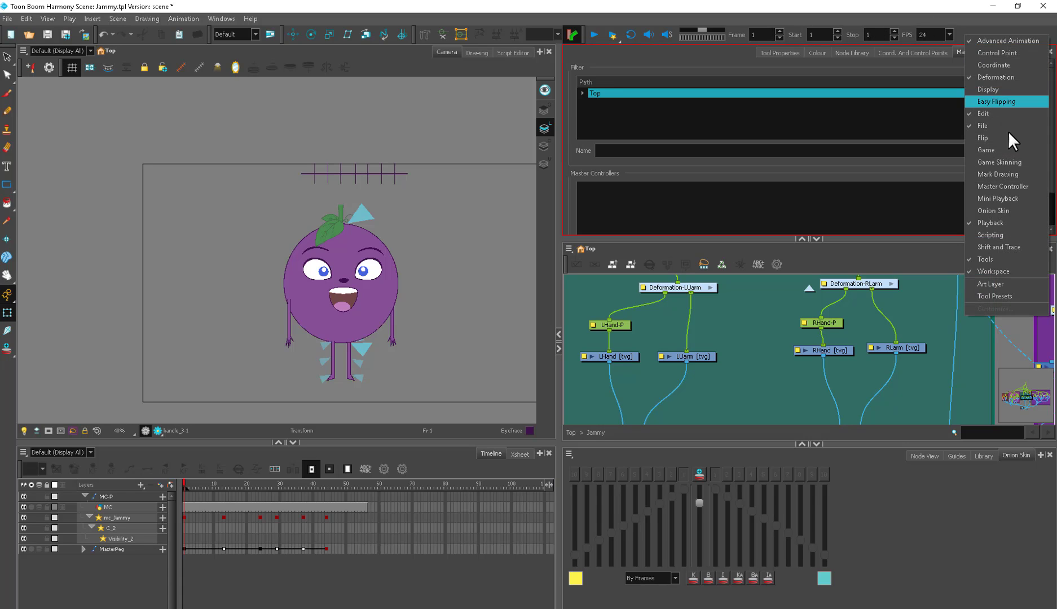
pyautogui.click(1017, 185)
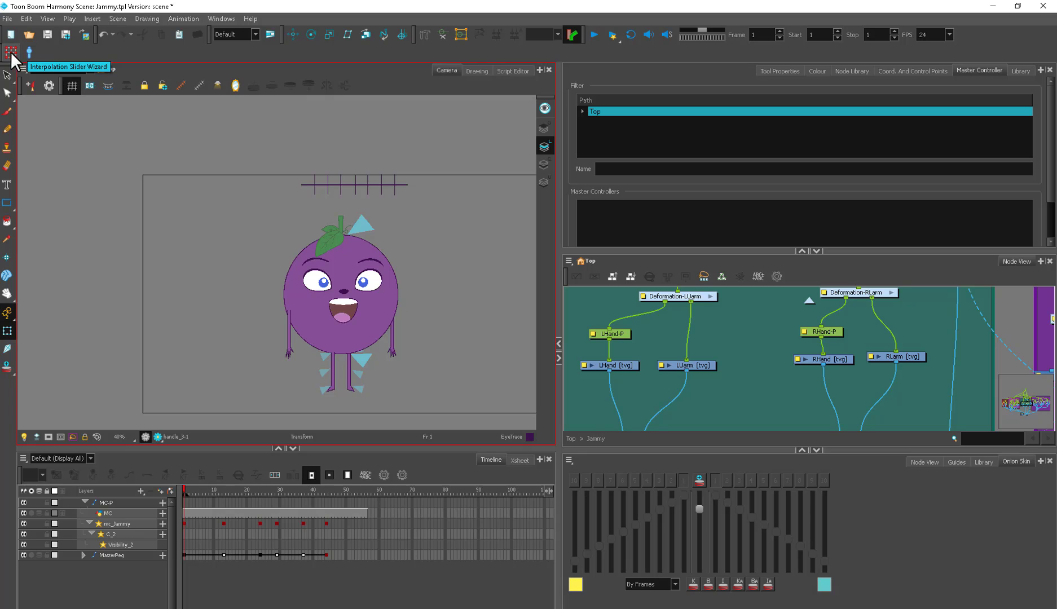
pyautogui.moveTo(610, 40); pyautogui.dragTo(970, 35)
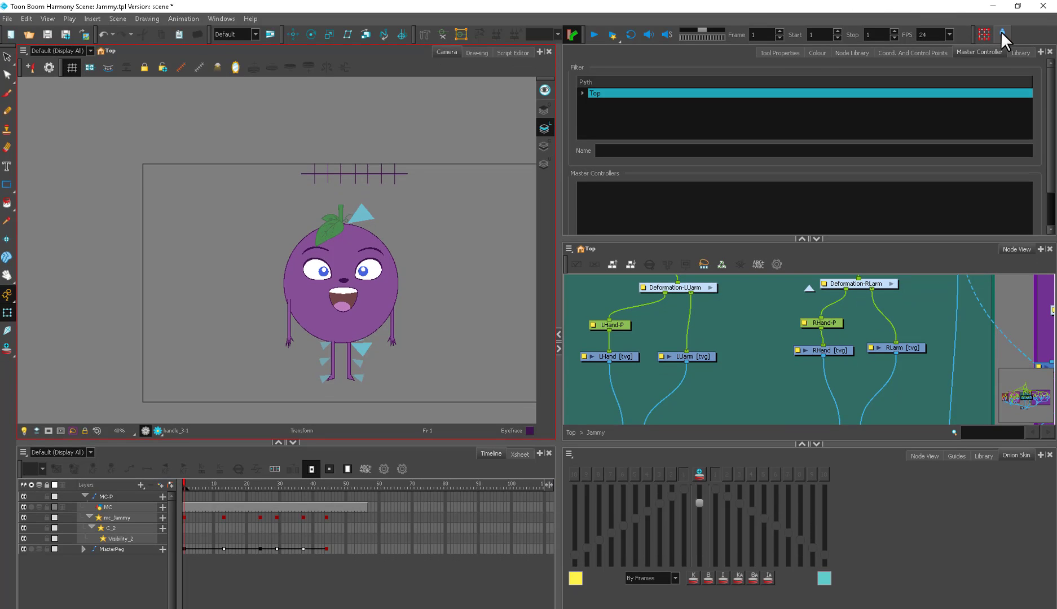
# Step: Launch the Interpolation Grid Wizard for the whole rig with 9 by 3 key poses and set the cell size to 1 by 1
pyautogui.click(809, 404)
pyautogui.moveTo(711, 337); pyautogui.dragTo(597, 396)
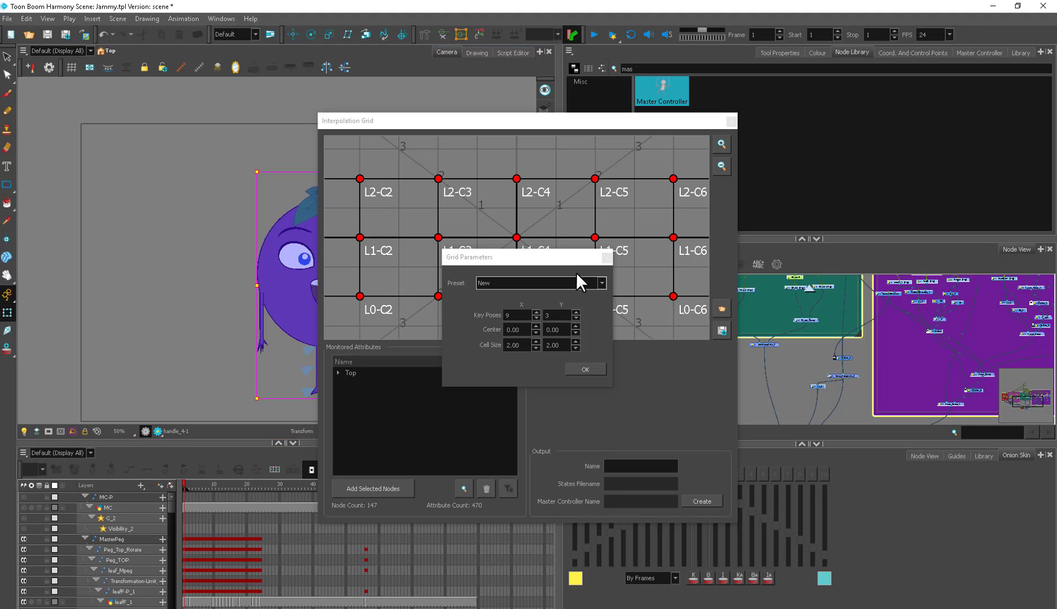
pyautogui.click(518, 317)
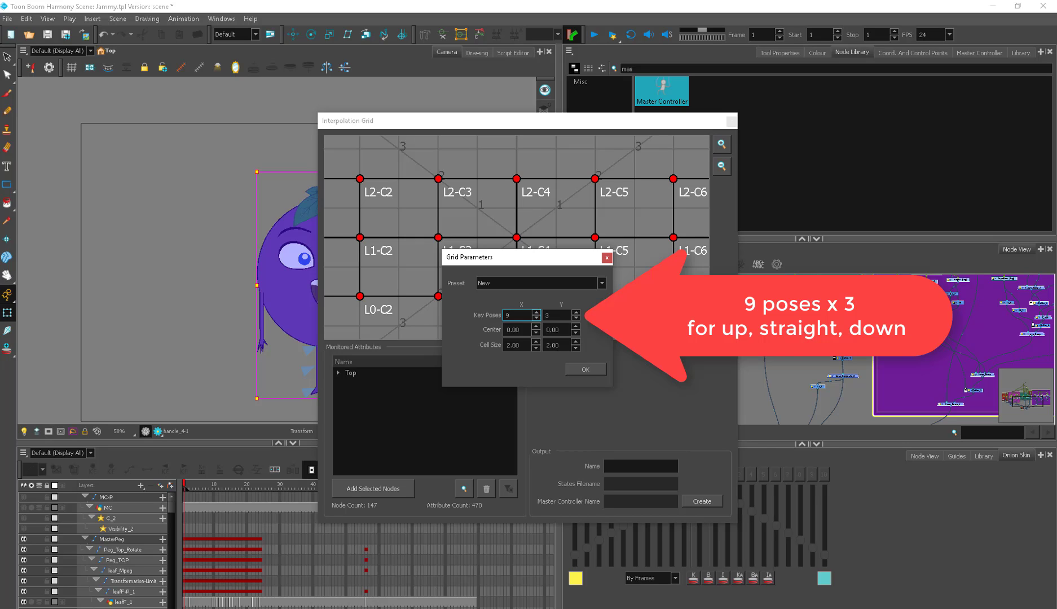
pyautogui.doubleClick(514, 345)
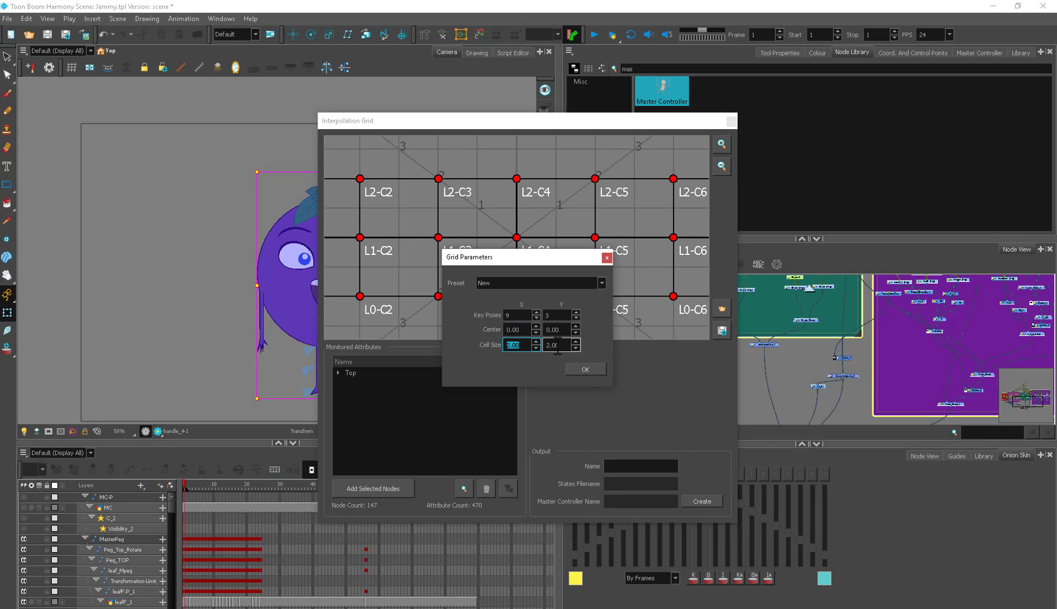
pyautogui.write('1')
pyautogui.press('Tab')
pyautogui.write('1')
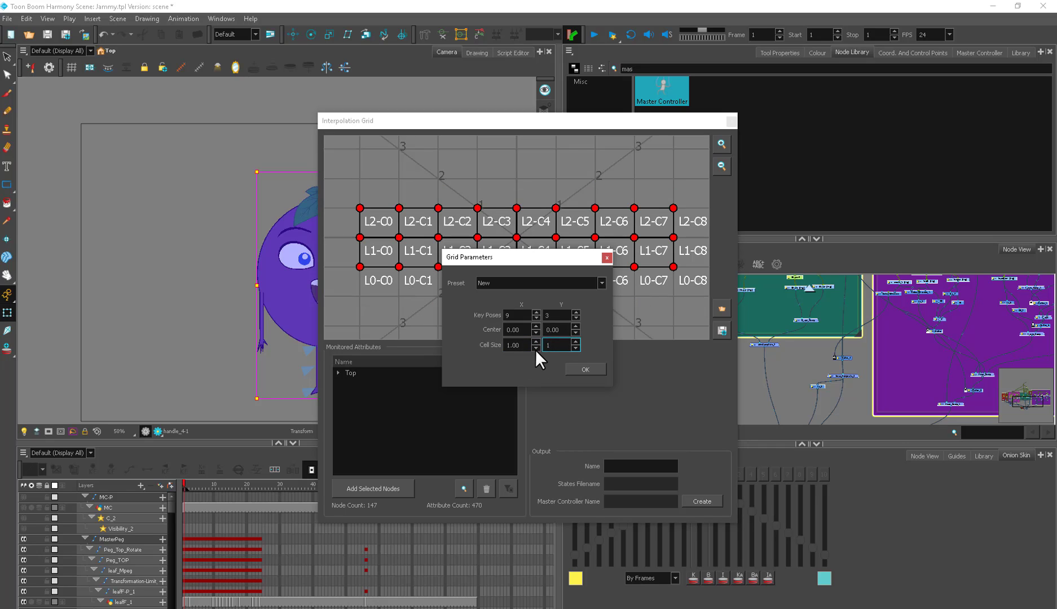
pyautogui.moveTo(568, 265); pyautogui.dragTo(560, 266)
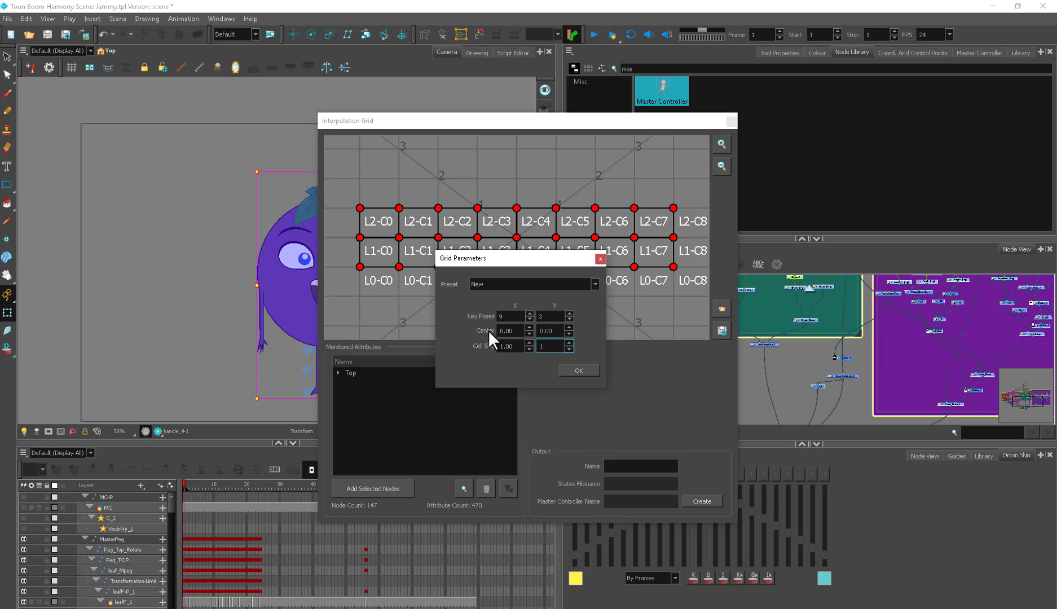
# Step: Set the grid centre's Y value to 11 and accept the grid parameters
pyautogui.click(570, 326)
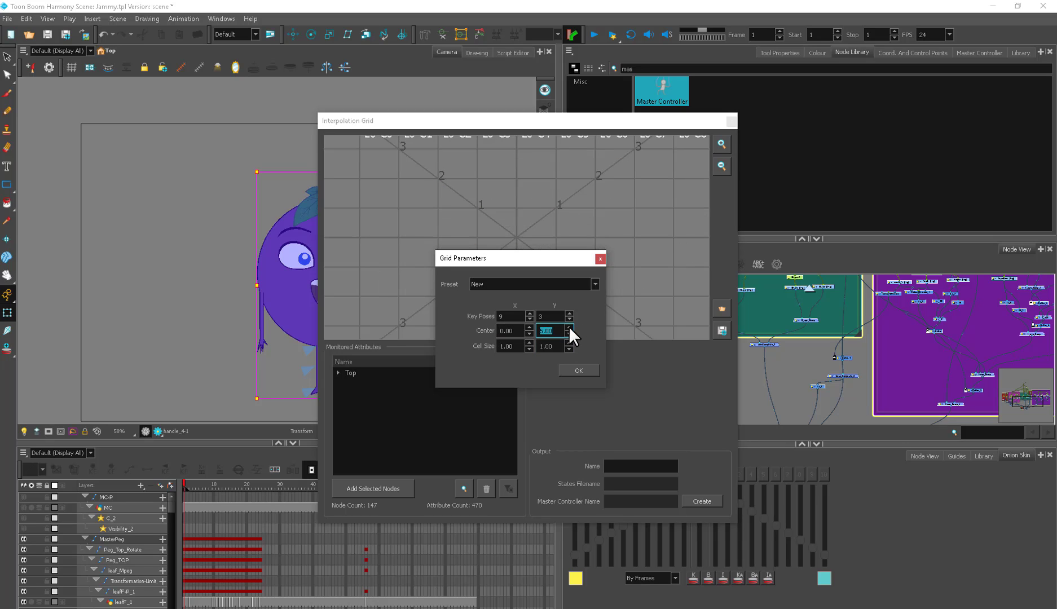
pyautogui.write('10')
pyautogui.press('Return')
pyautogui.click(569, 327)
pyautogui.click(585, 367)
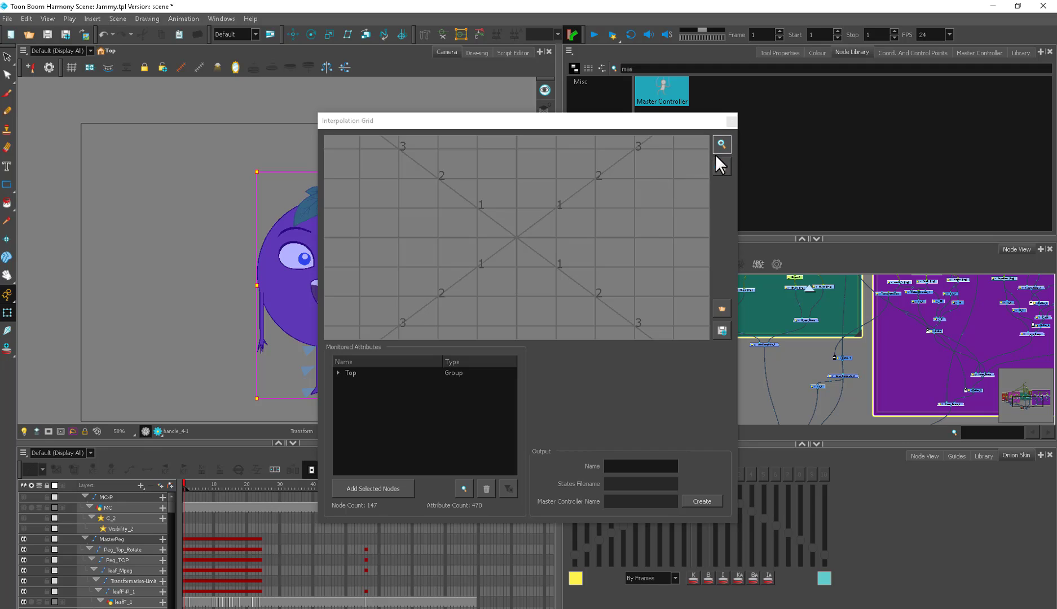
# Step: Examine the pose grid's placement and the monitored attributes listed under Top and Jammy, comparing them with the rig's node network
pyautogui.moveTo(670, 171); pyautogui.dragTo(663, 305)
pyautogui.moveTo(642, 144); pyautogui.dragTo(651, 282)
pyautogui.press('1')
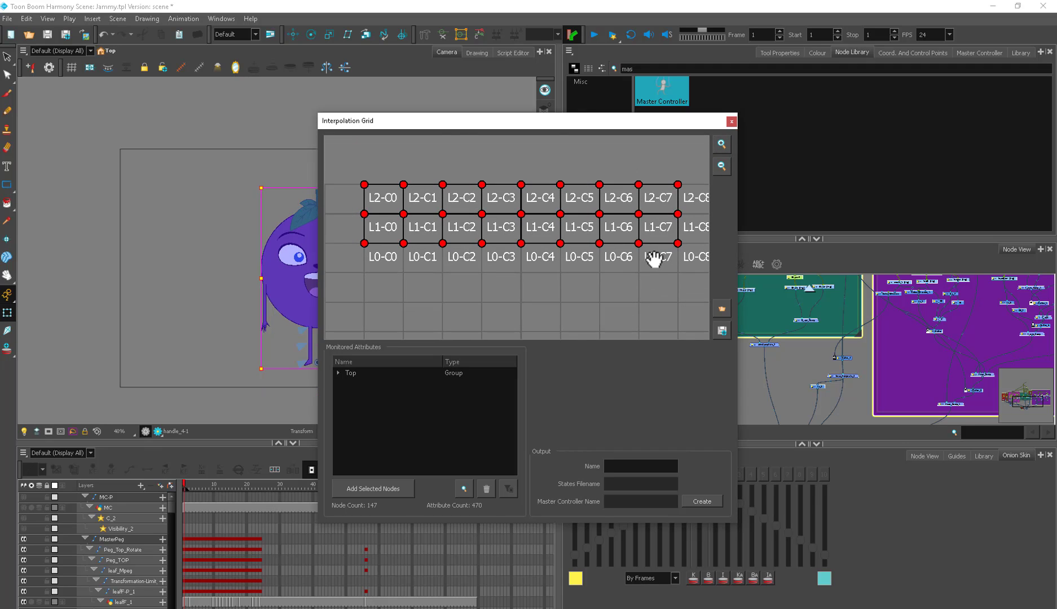
pyautogui.press('1')
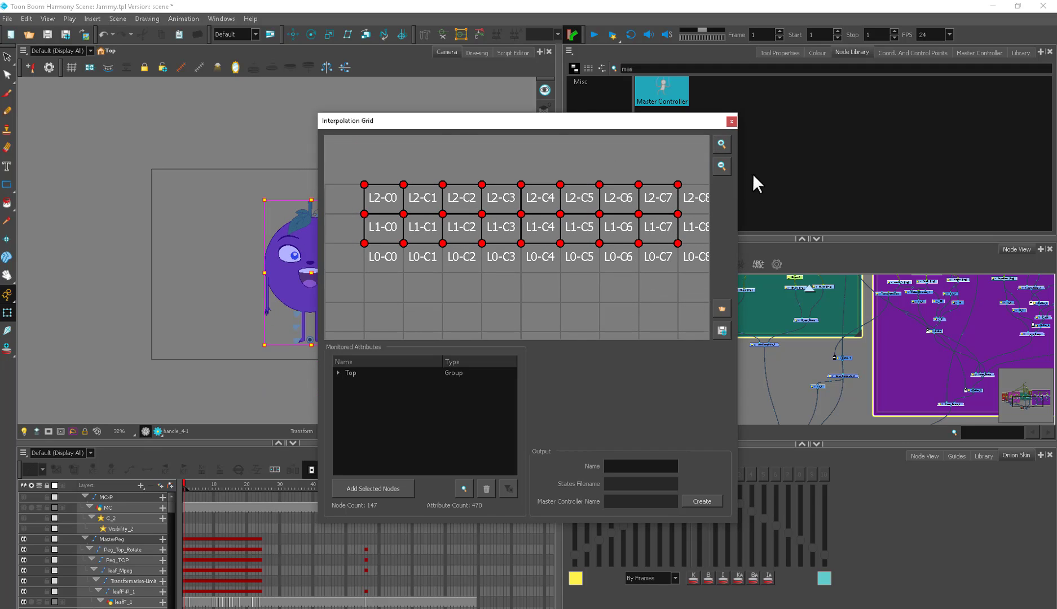
pyautogui.scroll(-1, 671, 257)
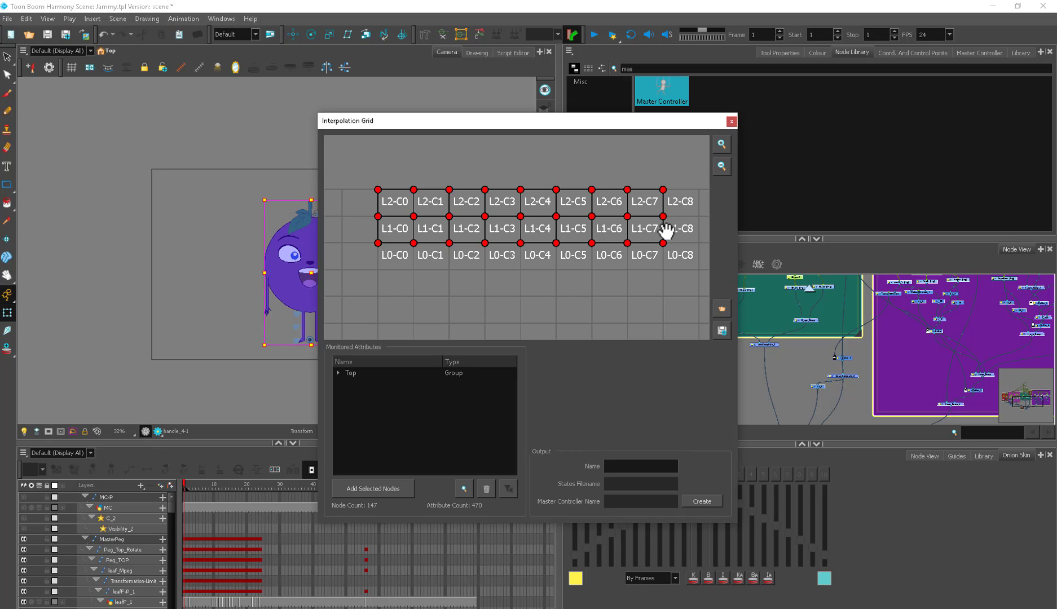
pyautogui.click(338, 372)
pyautogui.doubleClick(372, 382)
pyautogui.moveTo(513, 375)
pyautogui.mouseDown()
pyautogui.moveTo(514, 475)
pyautogui.moveTo(526, 361)
pyautogui.mouseUp()
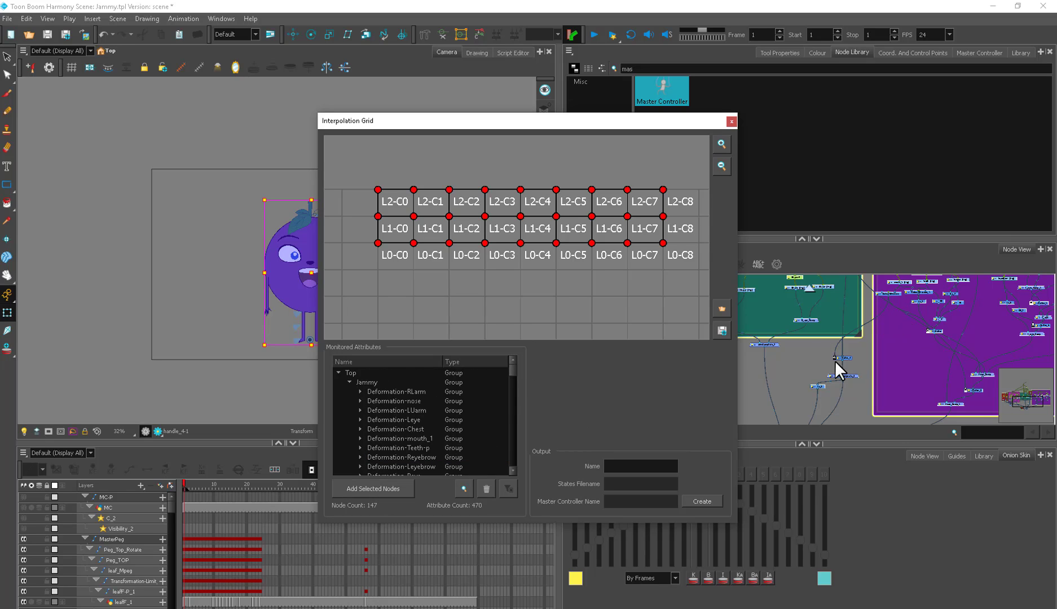
pyautogui.moveTo(1029, 398); pyautogui.dragTo(1017, 402)
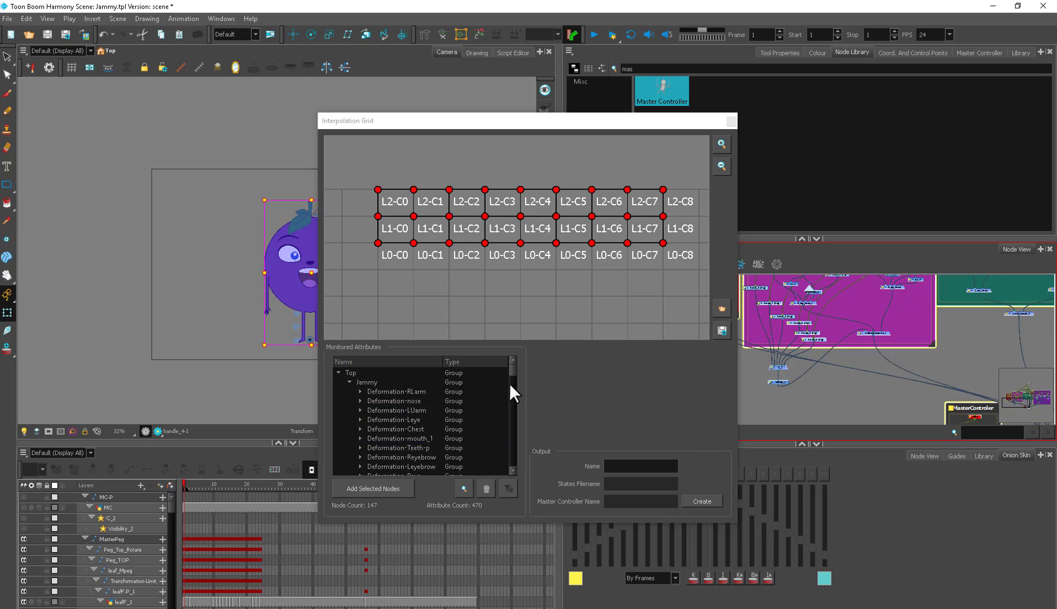
pyautogui.moveTo(511, 372)
pyautogui.mouseDown()
pyautogui.moveTo(512, 394)
pyautogui.moveTo(510, 357)
pyautogui.mouseUp()
pyautogui.click(338, 372)
# Step: Name the grid's output Jammy and return the timeline to frame 1, keeping the character visible beside the wizard
pyautogui.click(632, 466)
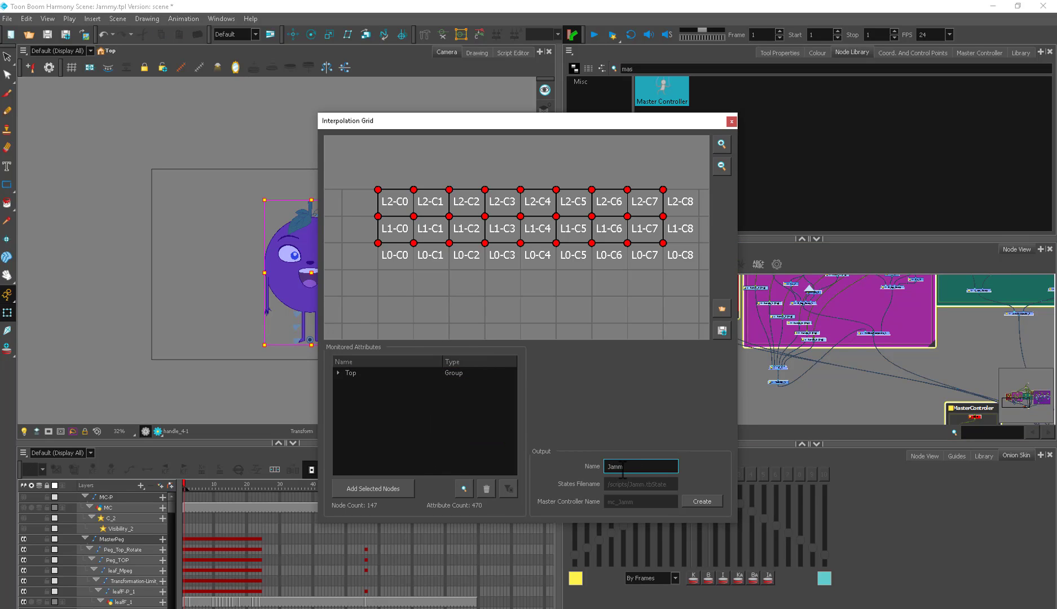
pyautogui.moveTo(567, 129); pyautogui.dragTo(742, 117)
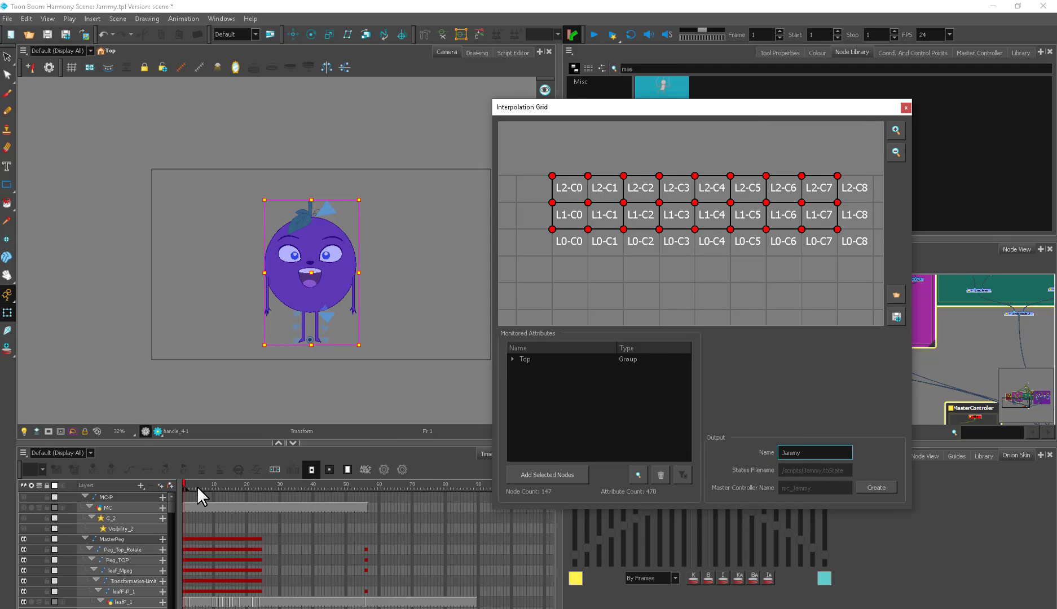
pyautogui.moveTo(197, 487); pyautogui.dragTo(175, 486)
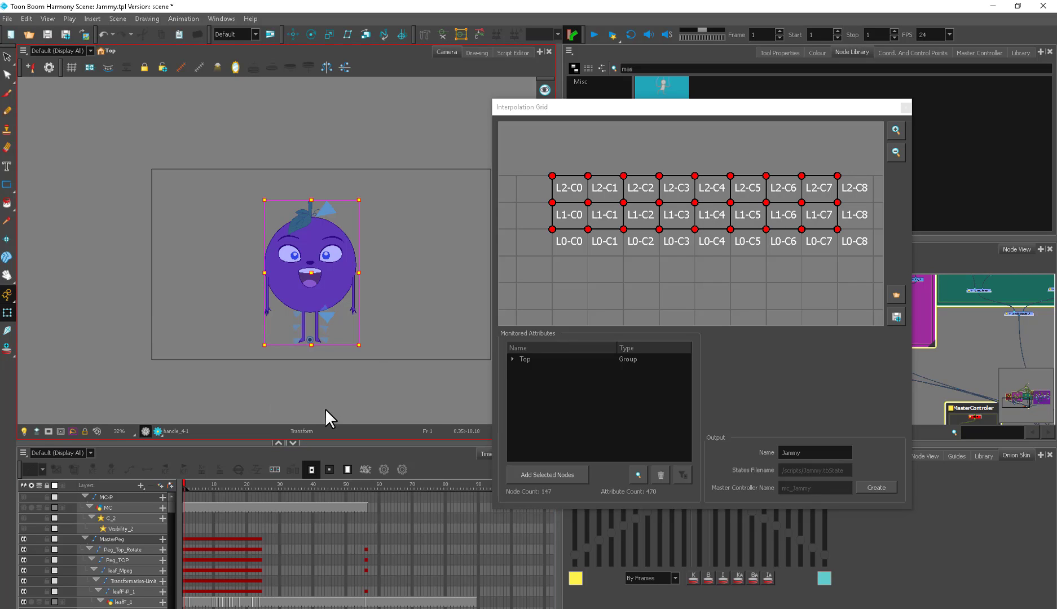
pyautogui.moveTo(186, 482); pyautogui.dragTo(183, 481)
pyautogui.moveTo(793, 108); pyautogui.dragTo(757, 134)
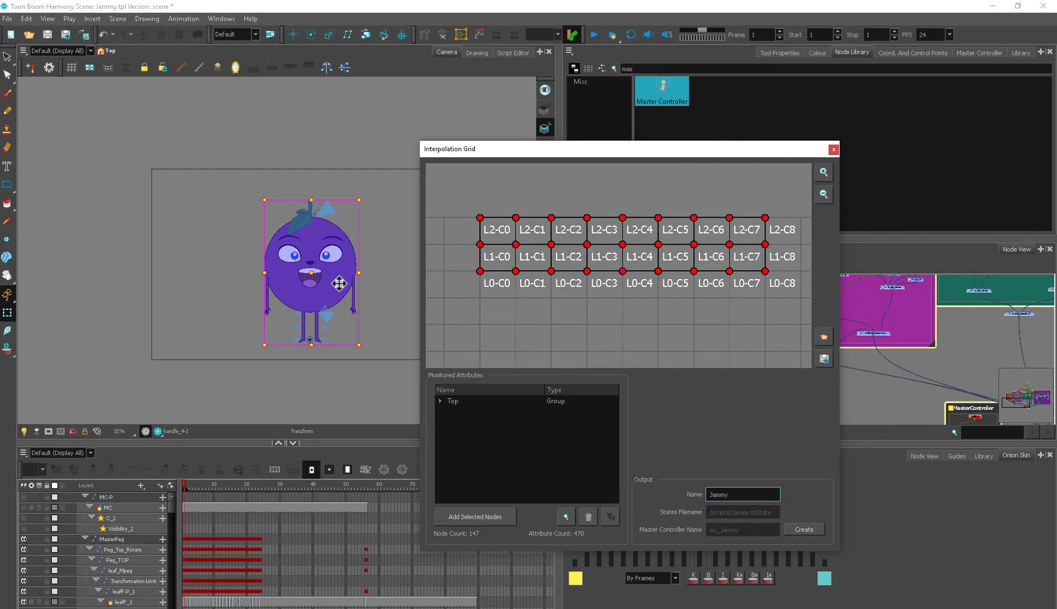
# Step: Assign frame 1 to grid pose L1-C4, frame 2 to L2-C4 and frame 3 to L0-C4
pyautogui.doubleClick(622, 245)
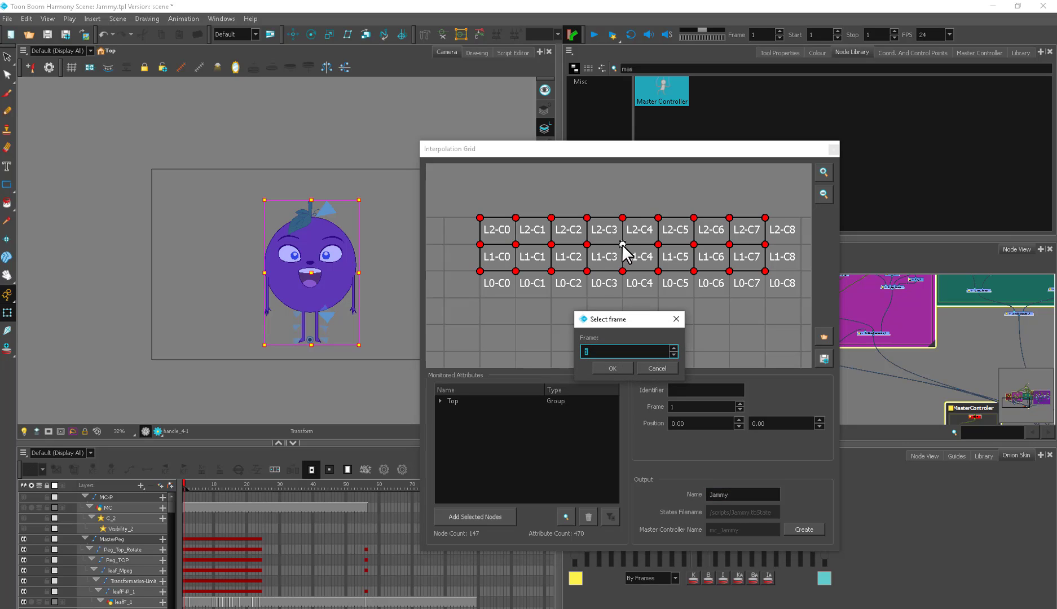
pyautogui.click(612, 368)
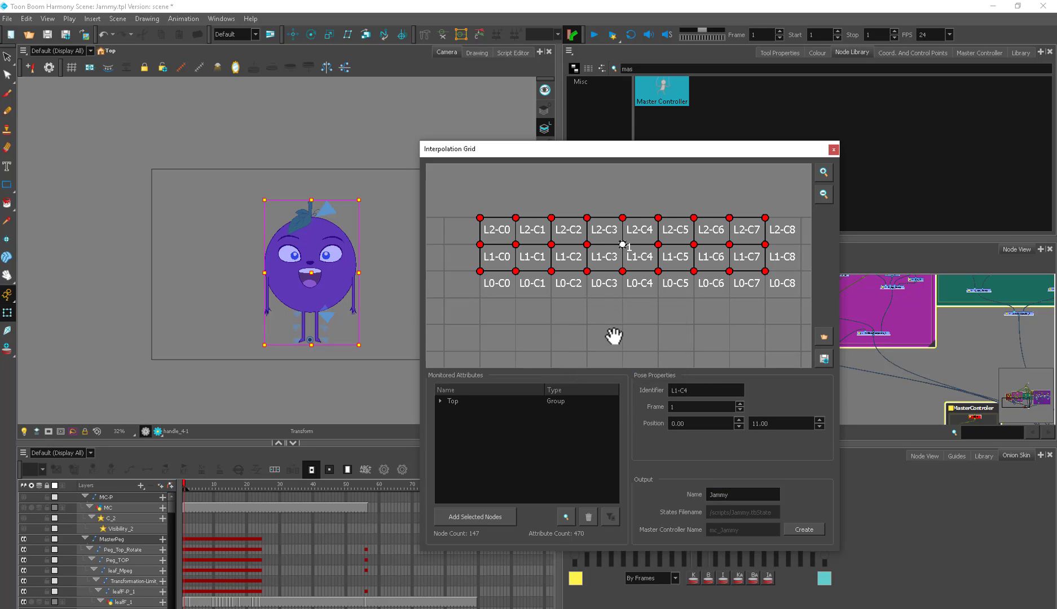
pyautogui.click(186, 484)
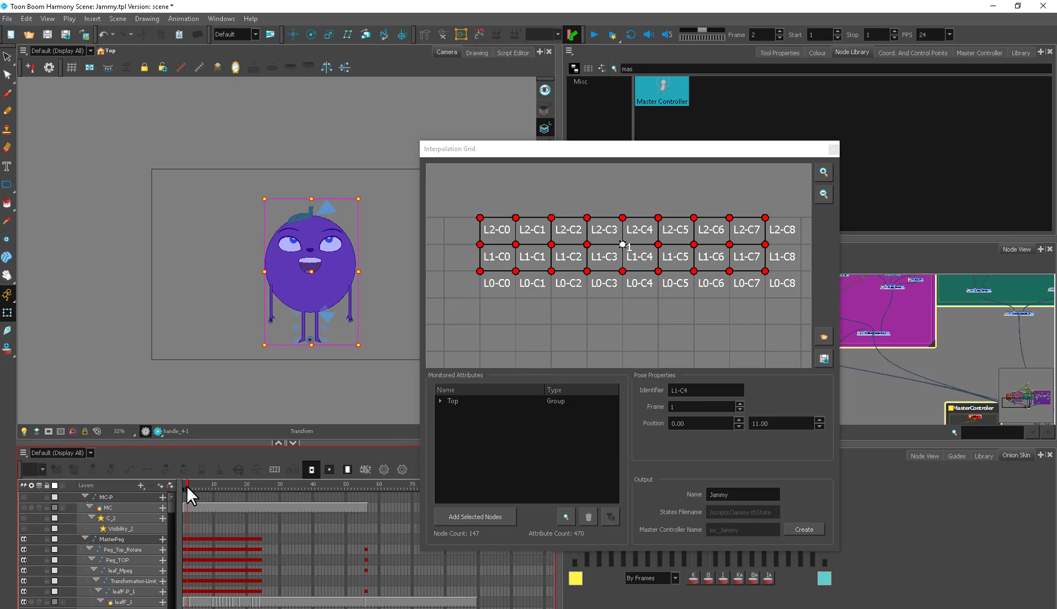
pyautogui.click(622, 218)
pyautogui.click(619, 367)
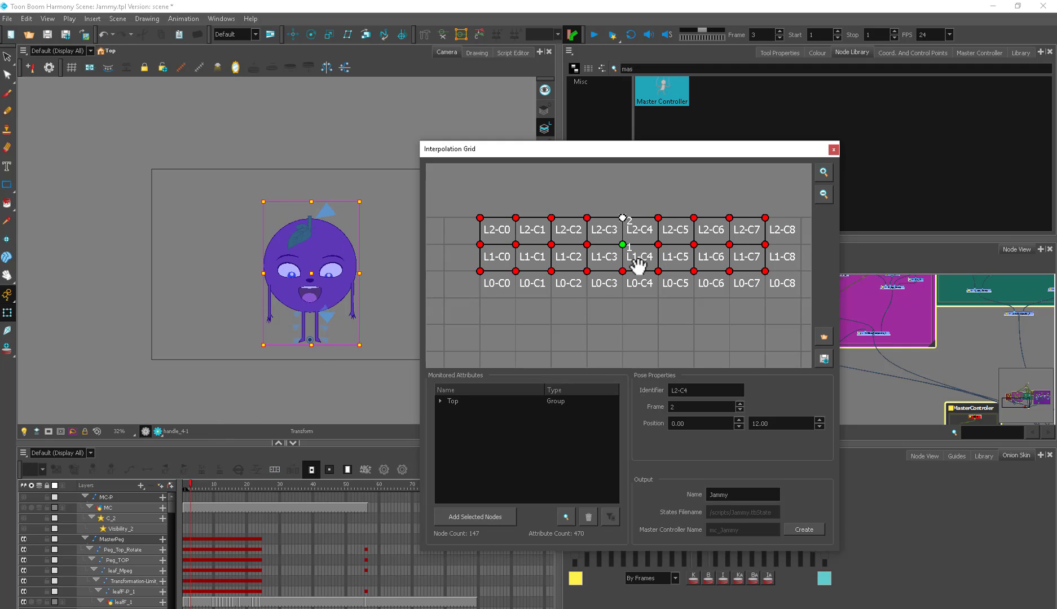
pyautogui.click(622, 271)
pyautogui.click(623, 367)
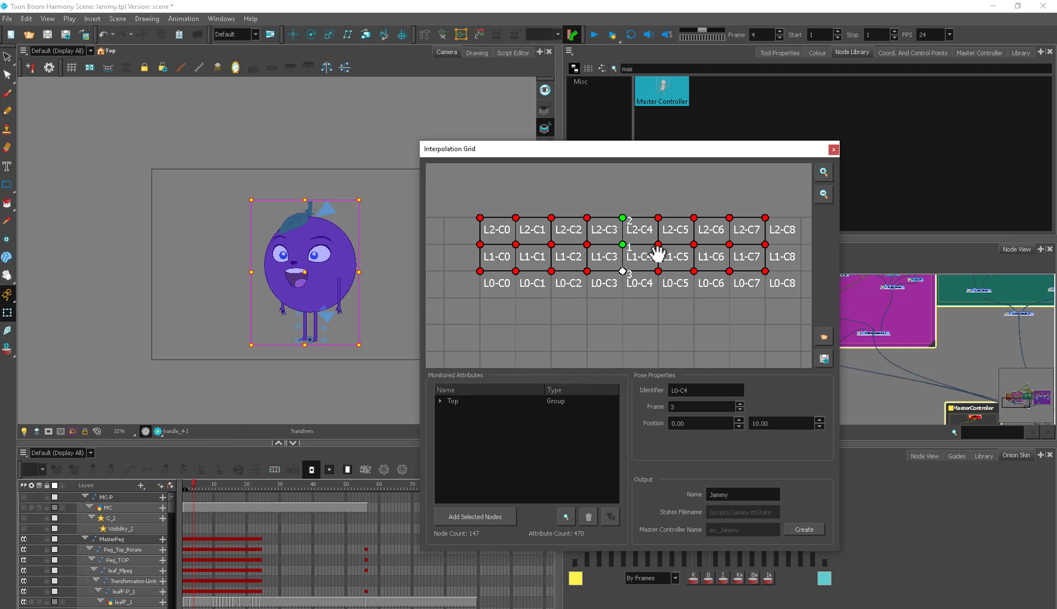
# Step: Assign frame 4 to grid pose L1-C3, frame 5 to L2-C3 and frame 6 to L0-C3
pyautogui.click(586, 245)
pyautogui.click(622, 367)
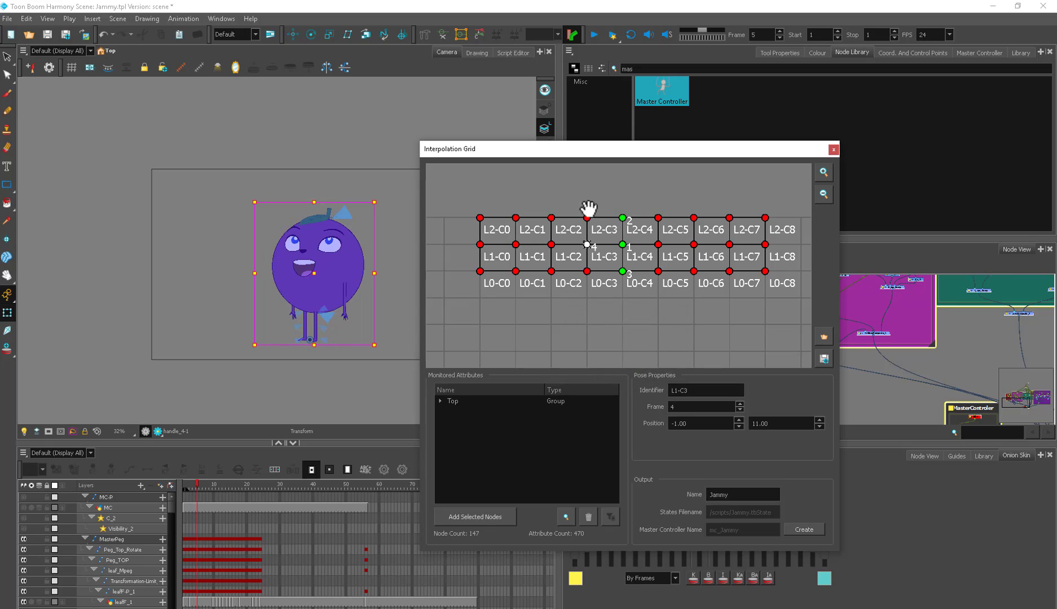
pyautogui.click(587, 218)
pyautogui.click(613, 368)
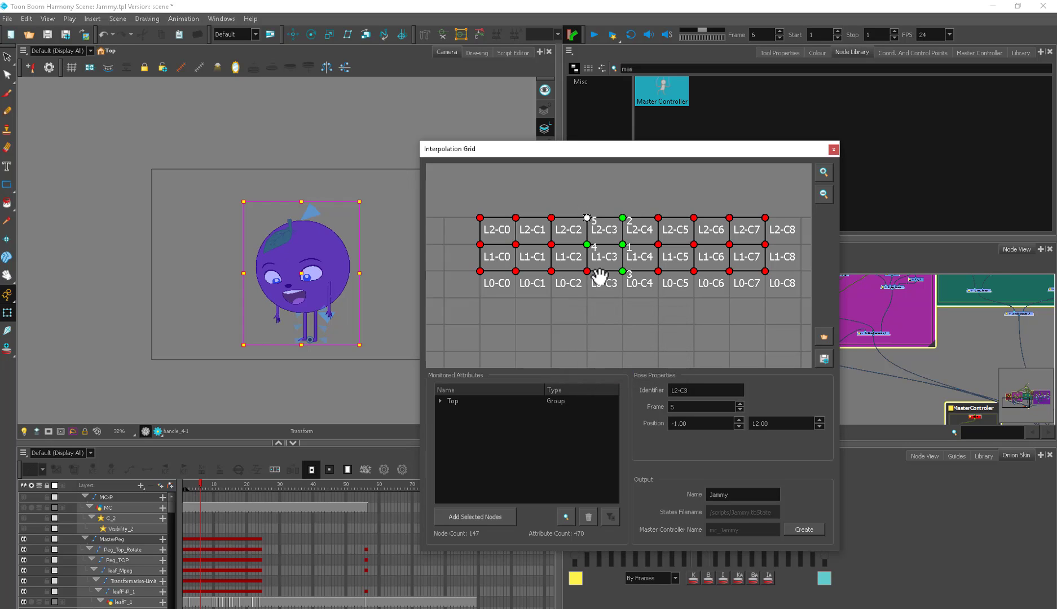
pyautogui.click(587, 271)
pyautogui.click(609, 367)
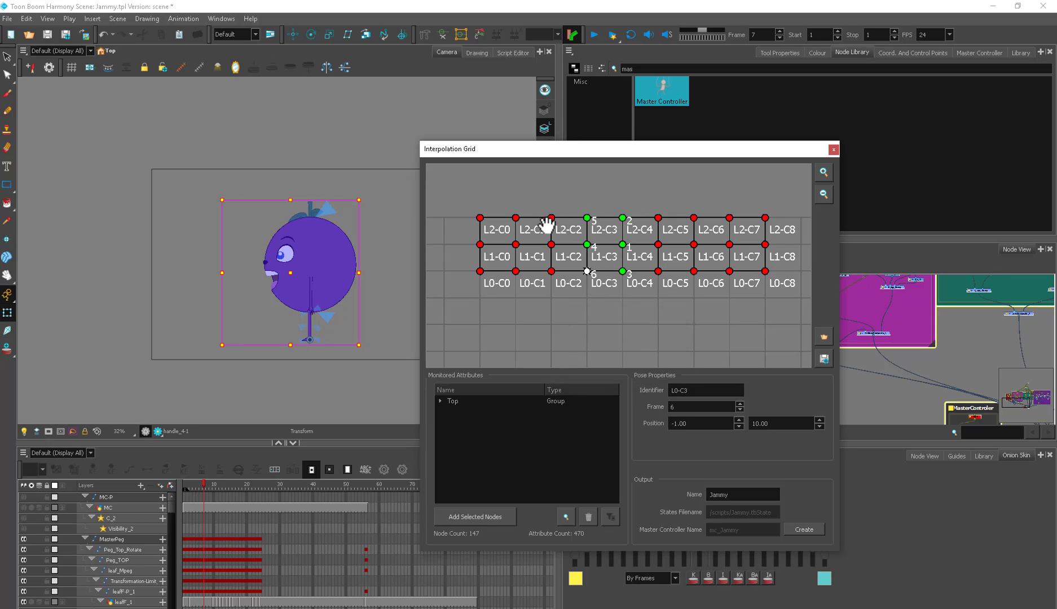
# Step: Assign frame 7 to grid pose L1-C2, frame 8 to L2-C2 and frame 9 to L0-C2
pyautogui.click(550, 244)
pyautogui.click(608, 367)
pyautogui.click(551, 218)
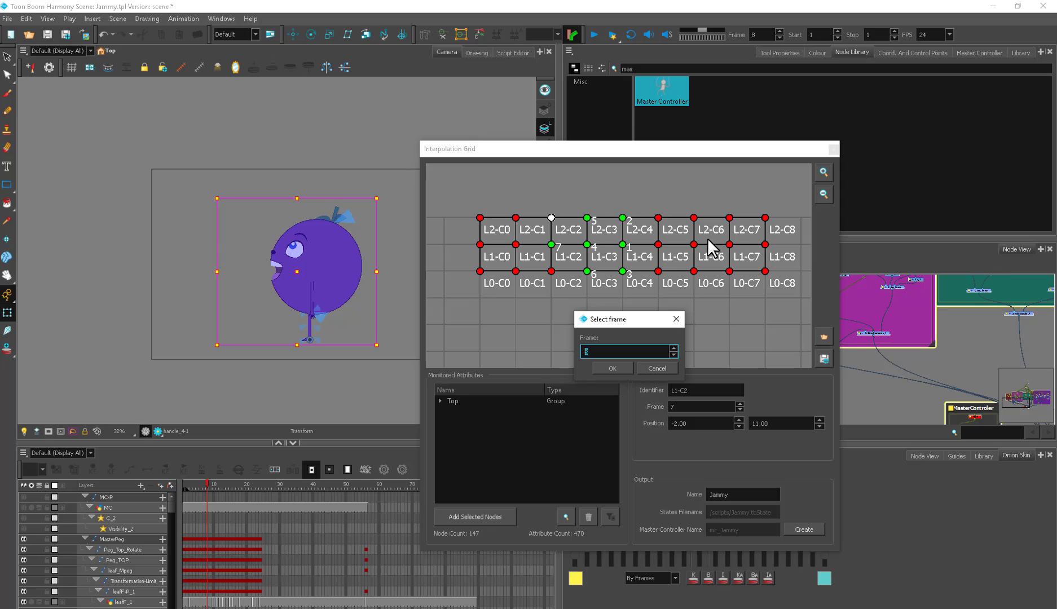
pyautogui.click(614, 367)
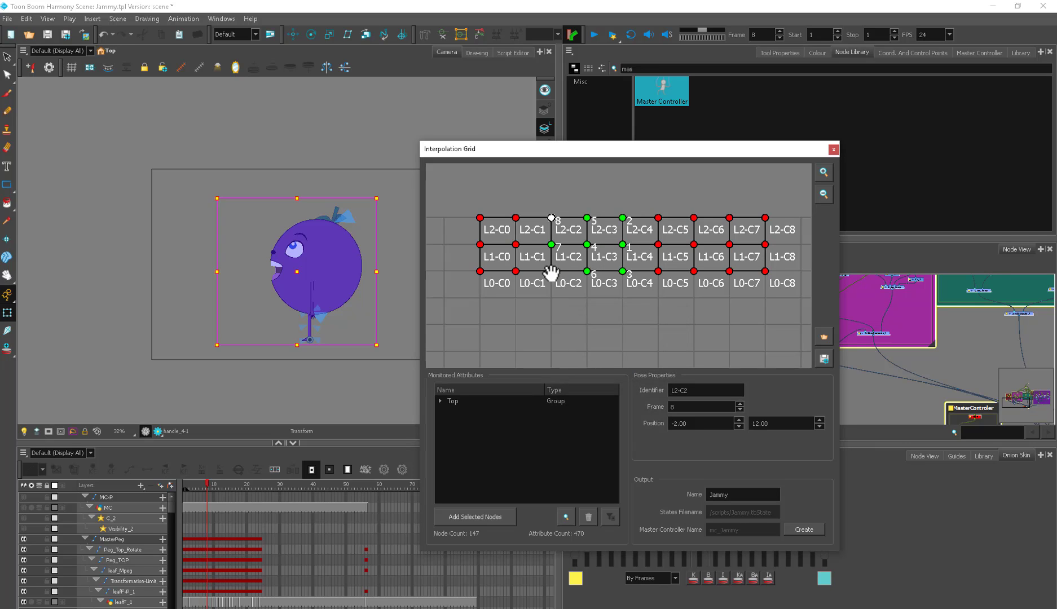
pyautogui.click(551, 271)
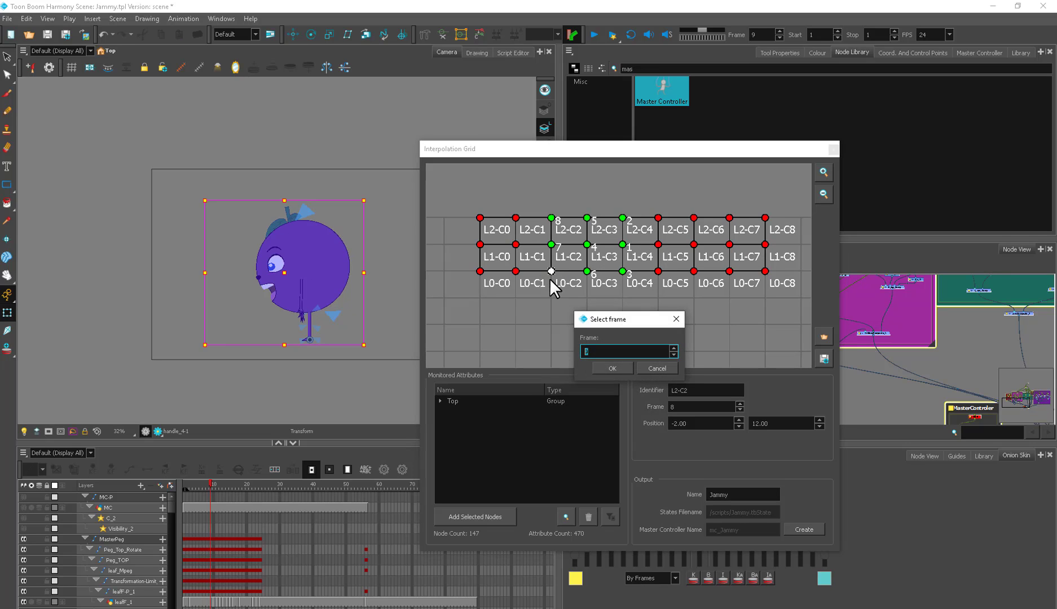
pyautogui.click(612, 367)
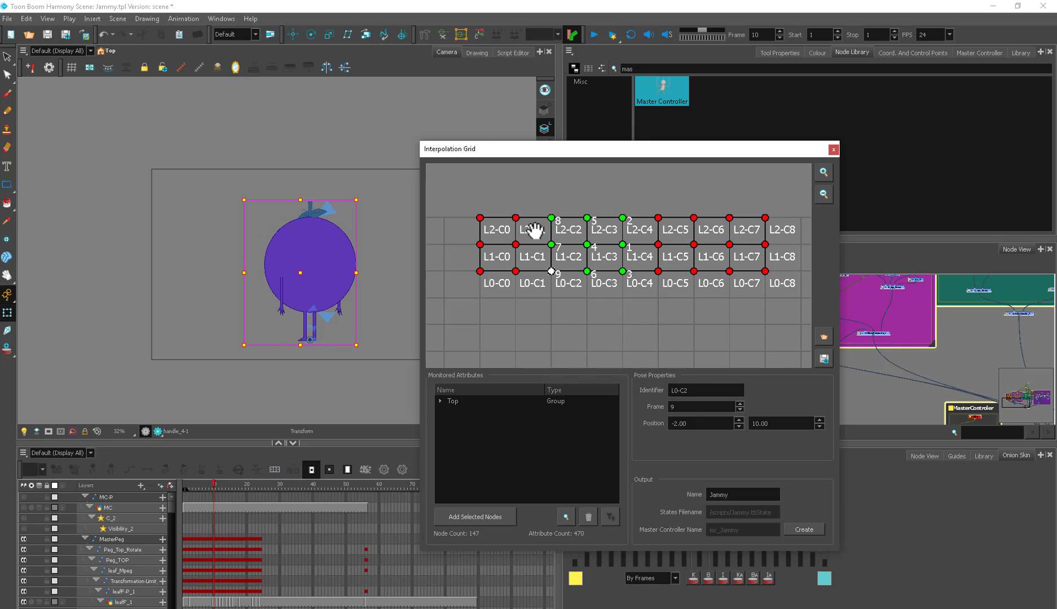
# Step: Assign frame 10 to grid pose L1-C1, frame 11 to L0-C1 and frame 12 to L2-C1
pyautogui.click(516, 244)
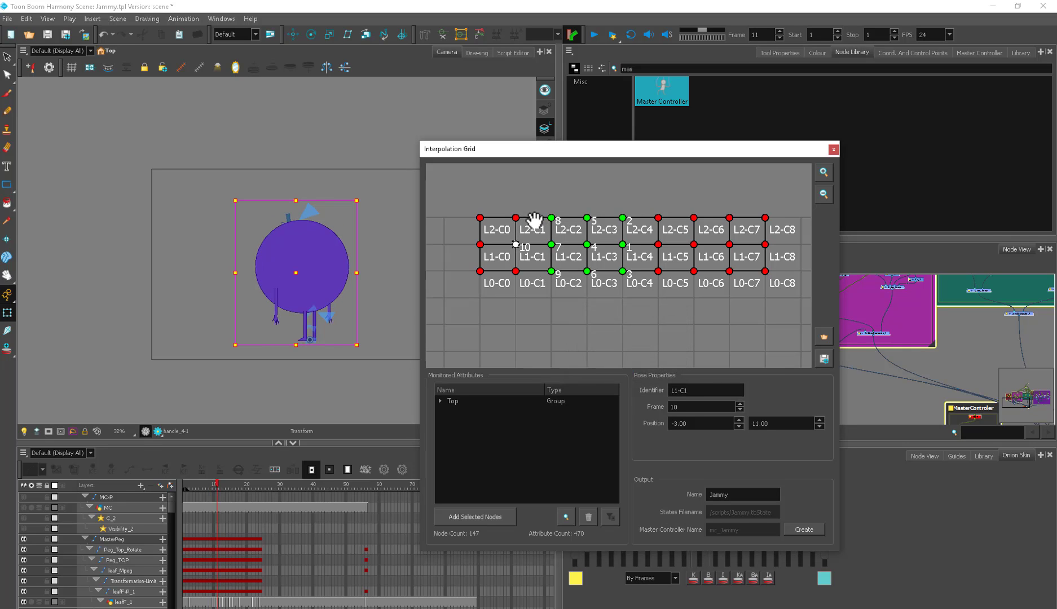
pyautogui.click(516, 271)
pyautogui.click(613, 366)
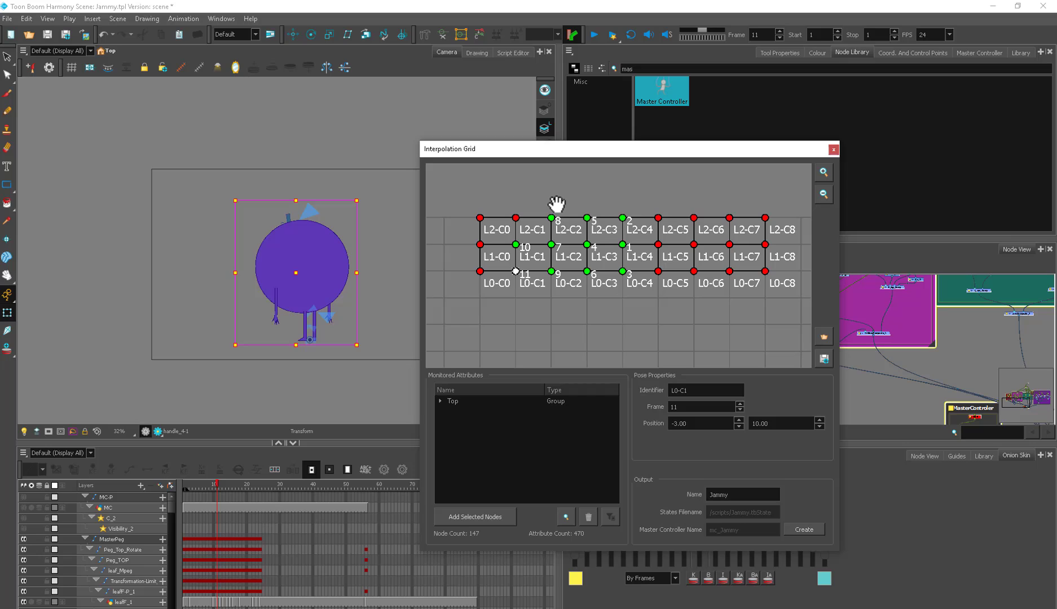
pyautogui.click(515, 217)
pyautogui.click(612, 366)
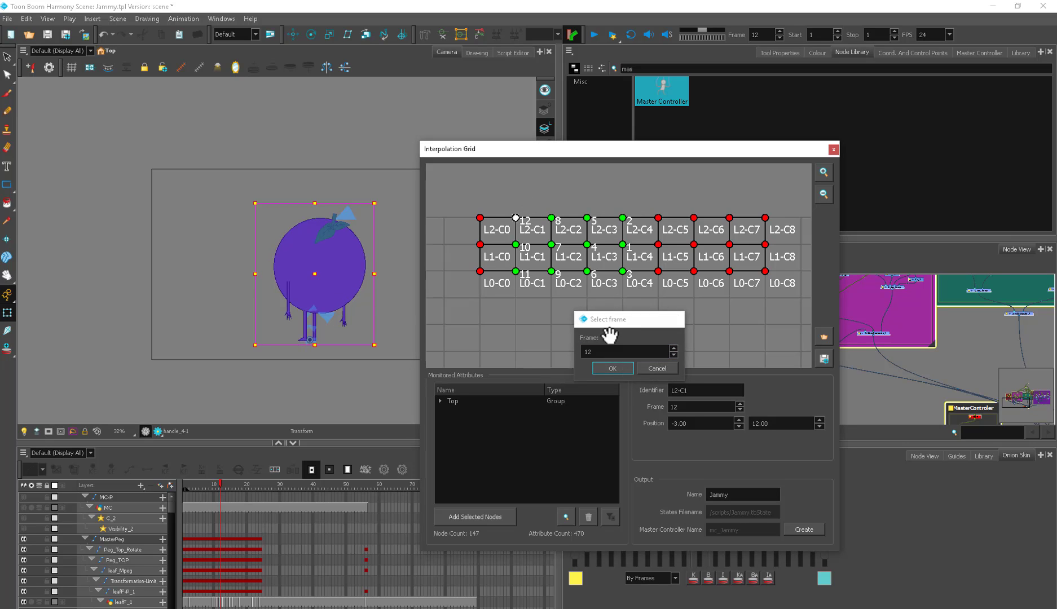
# Step: Assign frame 13 to grid pose L1-C0, frame 14 to L2-C0 and frame 15 to L0-C0
pyautogui.click(480, 245)
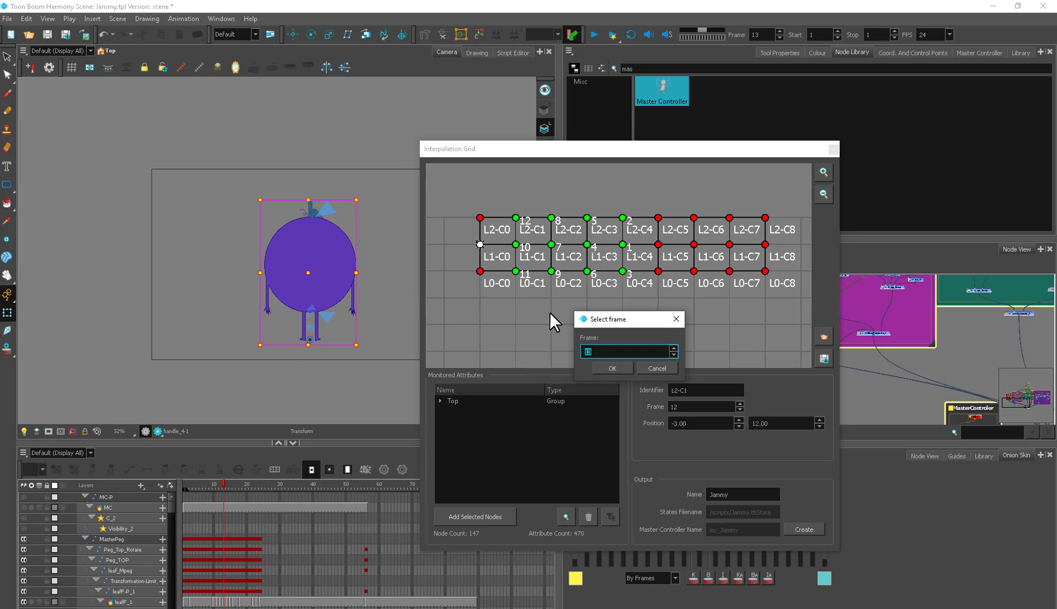
pyautogui.click(612, 368)
pyautogui.click(480, 218)
pyautogui.click(611, 368)
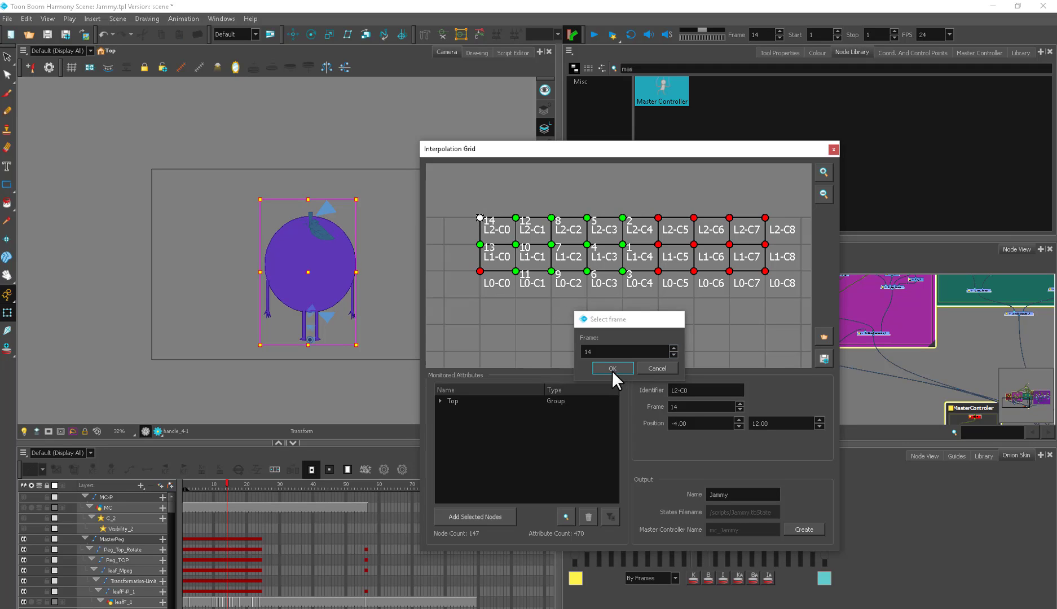
pyautogui.click(479, 271)
pyautogui.click(612, 368)
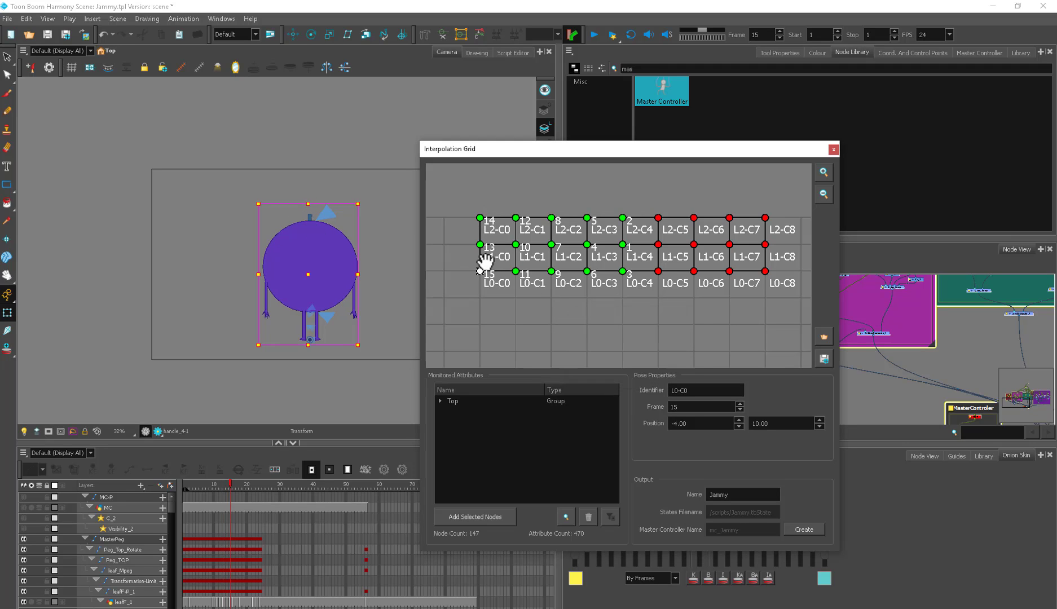
# Step: Assign frame 15 to grid pose L0-C8, frame 14 to L2-C8 and frame 13 to L1-C8
pyautogui.click(765, 272)
pyautogui.click(611, 368)
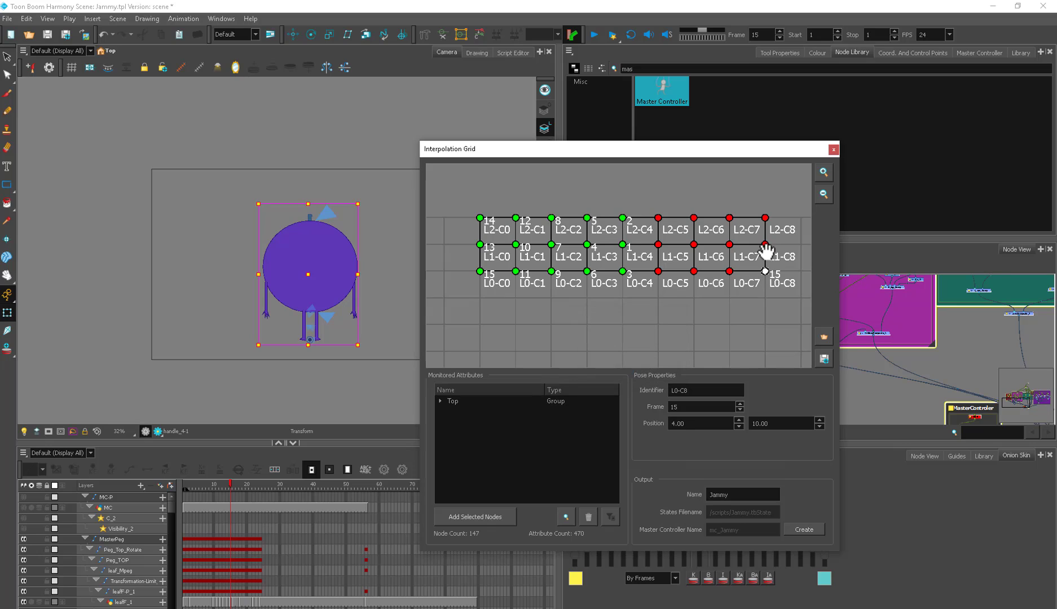
pyautogui.click(764, 218)
pyautogui.click(612, 368)
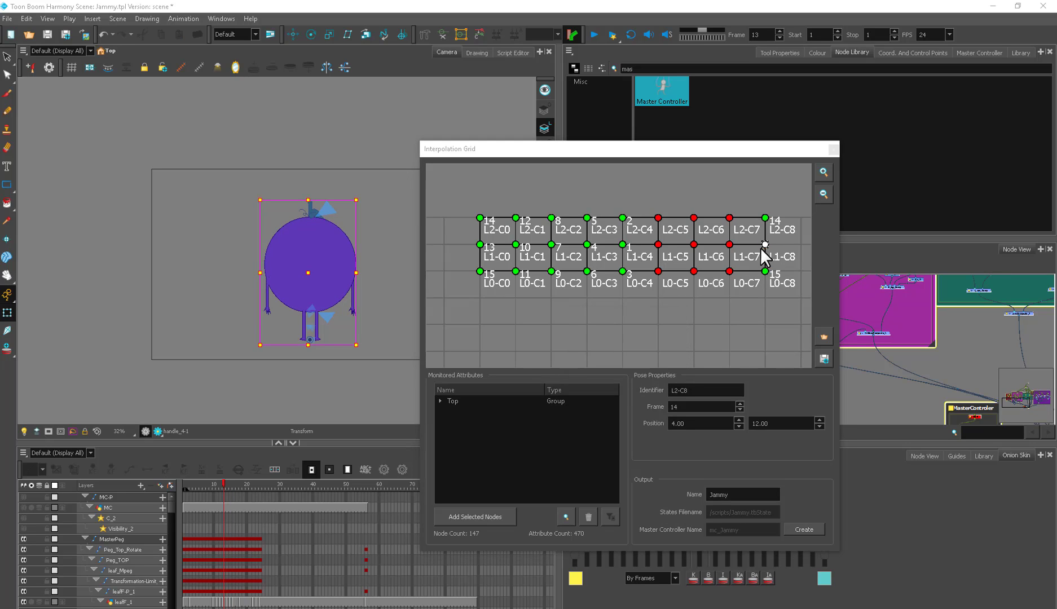
pyautogui.click(765, 245)
pyautogui.click(626, 367)
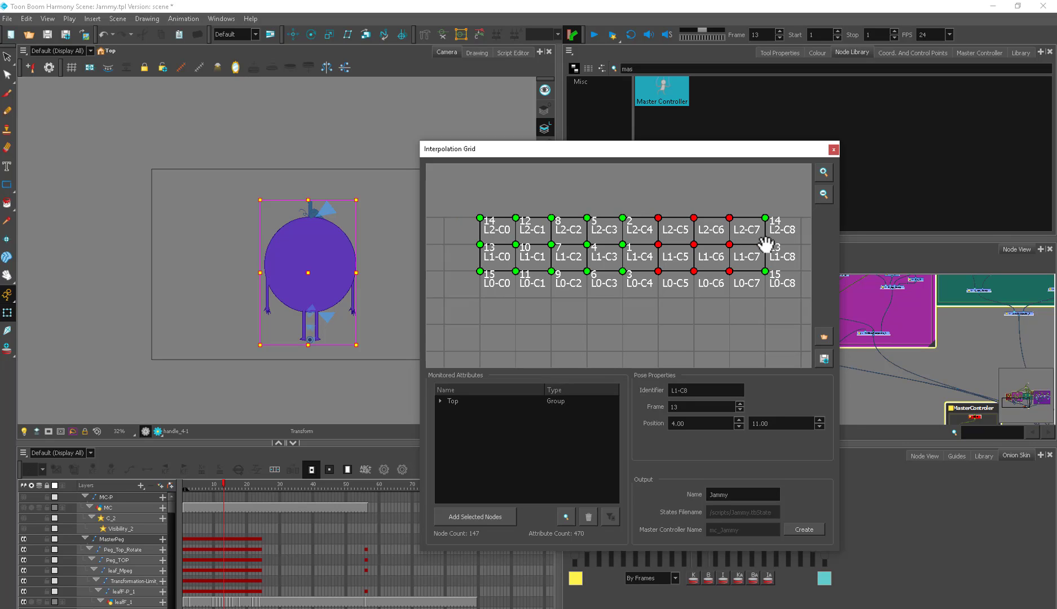
# Step: Assign frame 16 to grid pose L1-C7, frame 17 to L2-C7 and frame 18 to L0-C7
pyautogui.press('.')
pyautogui.press('.')
pyautogui.press('.')
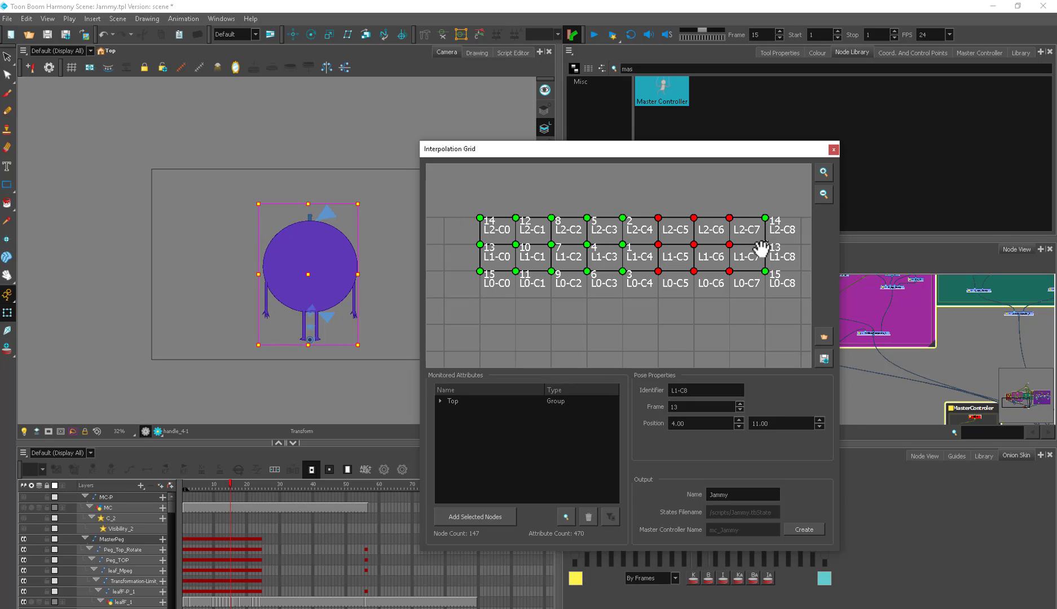
pyautogui.doubleClick(729, 244)
pyautogui.click(613, 368)
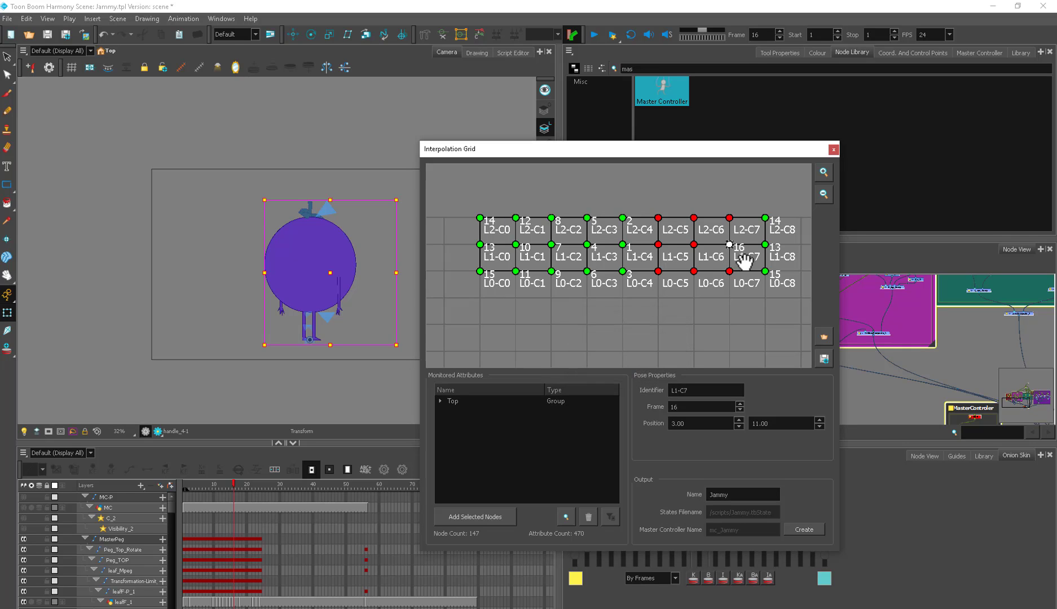
pyautogui.press('.')
pyautogui.doubleClick(729, 217)
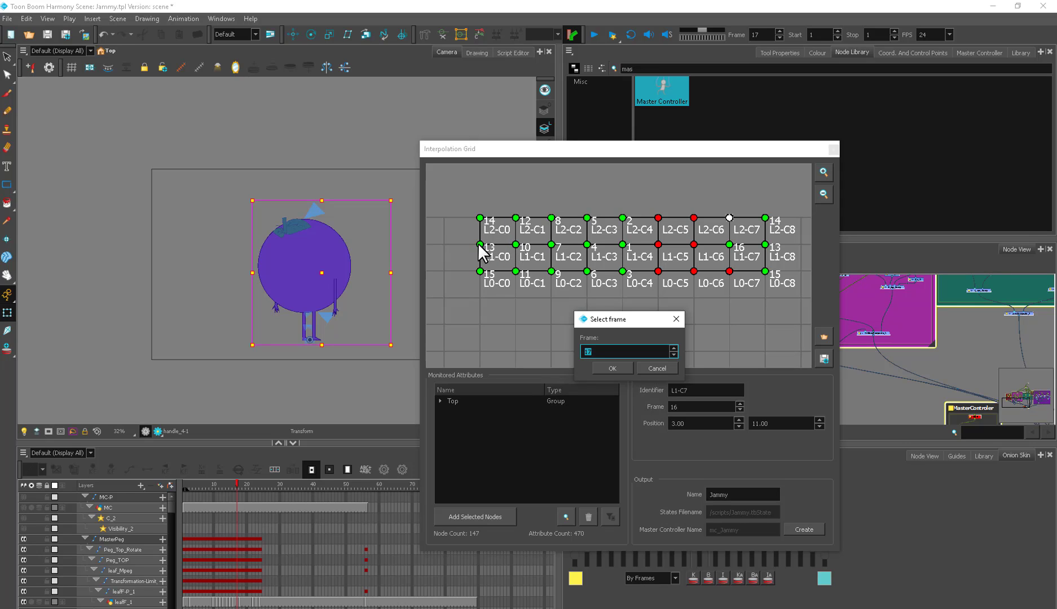
pyautogui.click(620, 367)
pyautogui.doubleClick(729, 272)
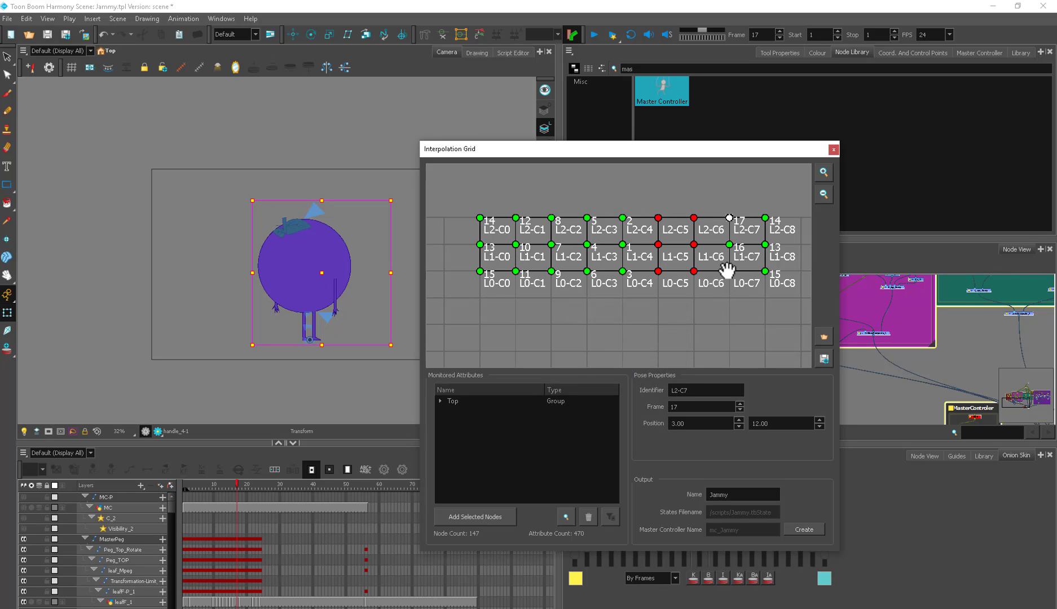
pyautogui.click(619, 367)
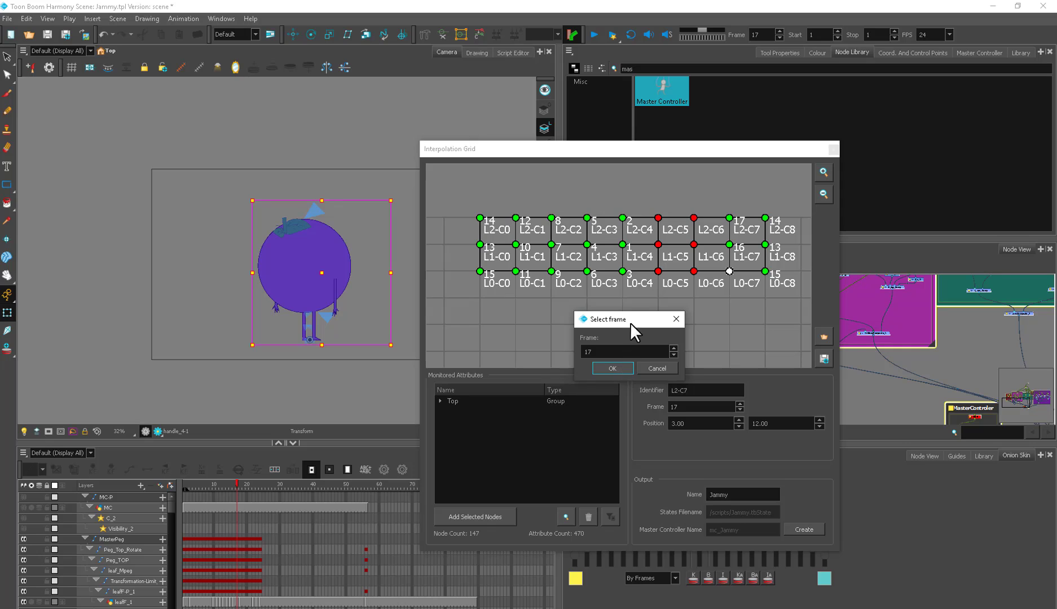
pyautogui.click(658, 369)
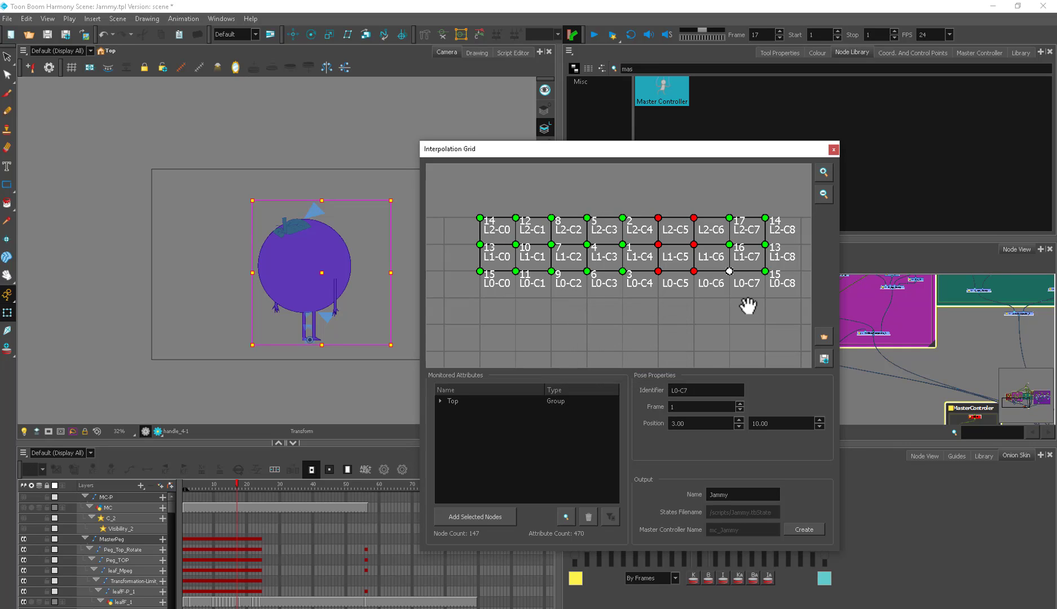
pyautogui.doubleClick(729, 271)
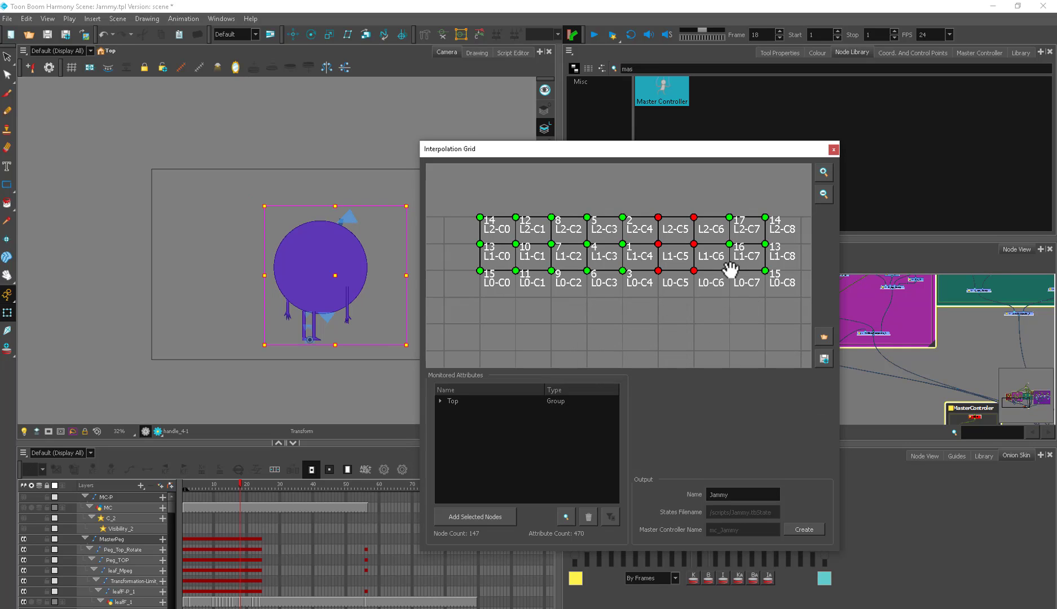
pyautogui.click(618, 372)
# Step: Assign frame 19 to grid pose L1-C6, frame 20 to L2-C6 and frame 21 to L0-C6
pyautogui.press('.')
pyautogui.doubleClick(693, 244)
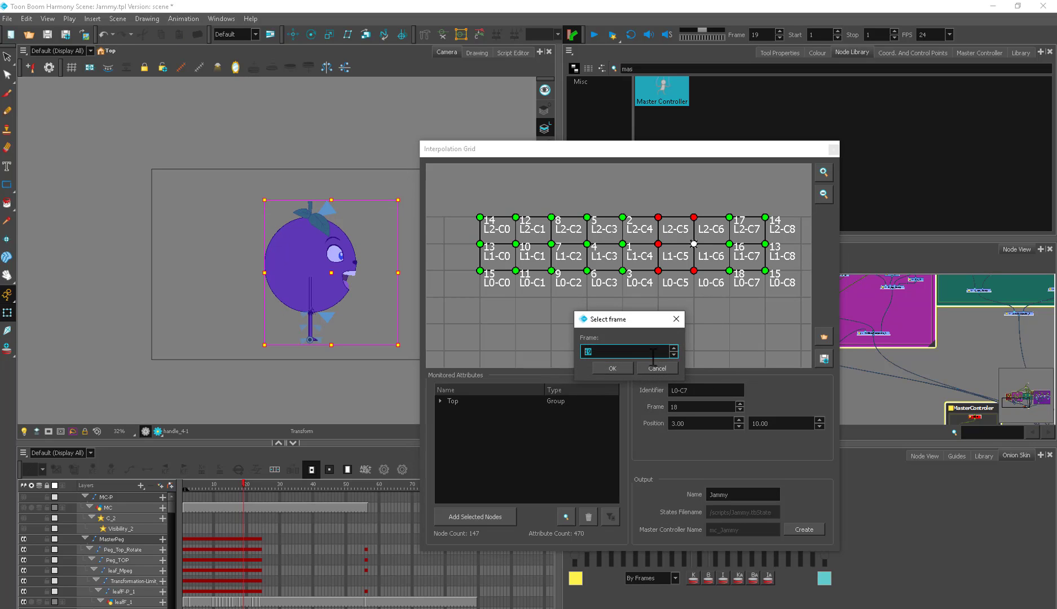
pyautogui.click(629, 367)
pyautogui.press('.')
pyautogui.doubleClick(694, 218)
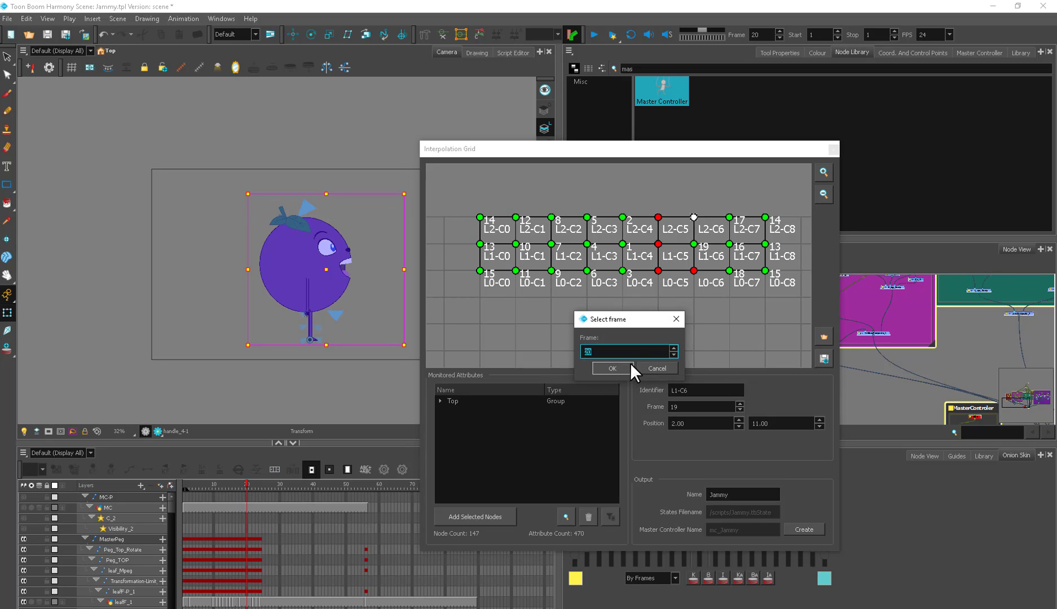
pyautogui.click(629, 367)
pyautogui.press('.')
# Step: Assign frame 22 to grid pose L1-C5, frame 23 to L2-C5 and frame 24 to L0-C5
pyautogui.doubleClick(659, 244)
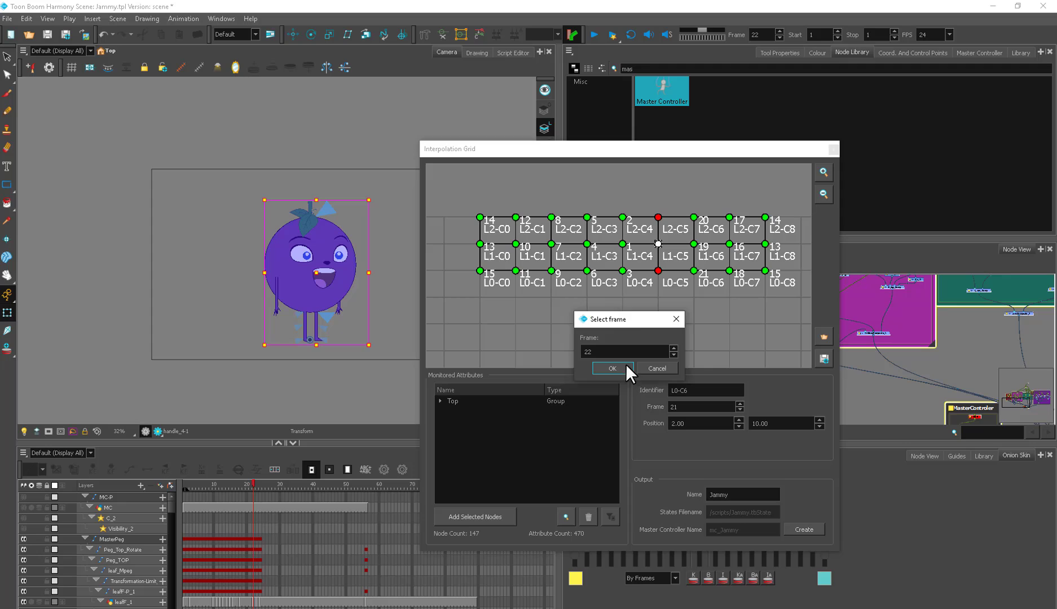
pyautogui.click(625, 366)
pyautogui.press('.')
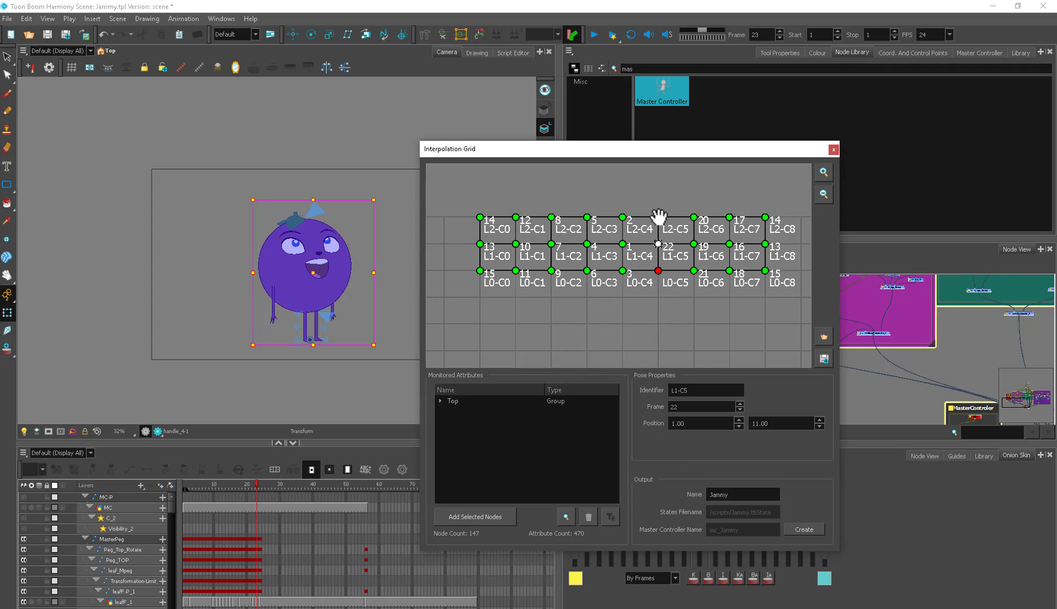
pyautogui.doubleClick(658, 217)
pyautogui.press('Return')
pyautogui.press('.')
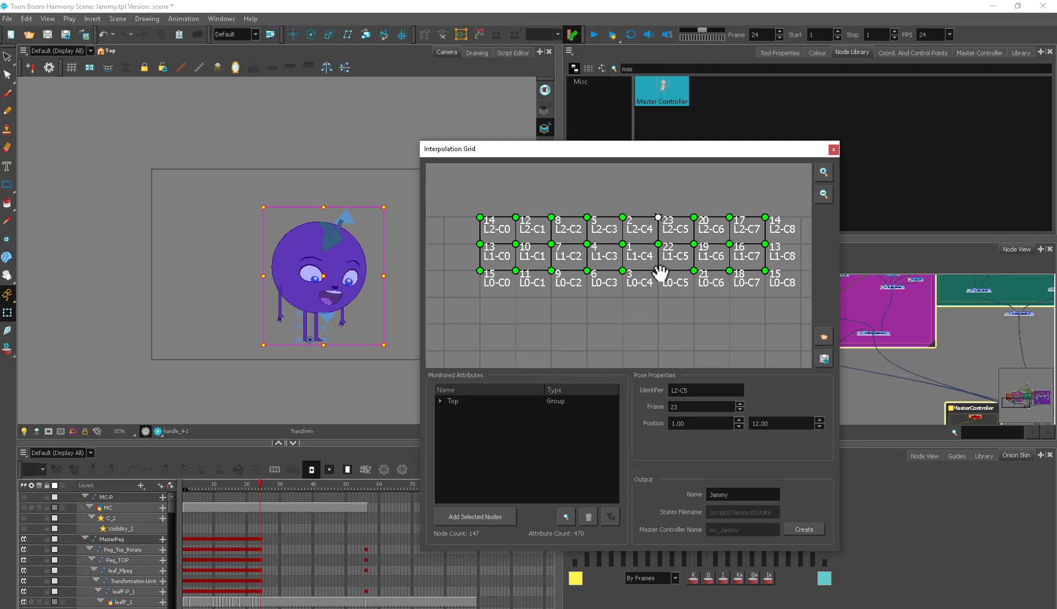
pyautogui.doubleClick(658, 271)
pyautogui.click(620, 364)
# Step: Create the Jammy master controller attached to Top/Jammy/Composite_1, overwriting the jammy.tbState poses file in the scripts folder, and close the Interpolation Grid
pyautogui.click(813, 522)
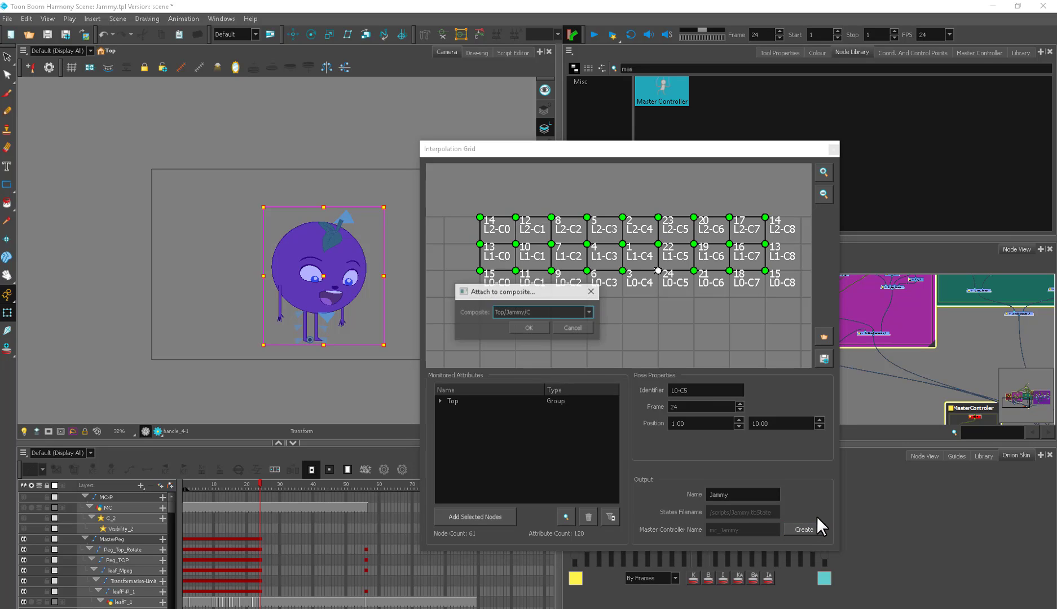
pyautogui.click(548, 310)
pyautogui.click(567, 343)
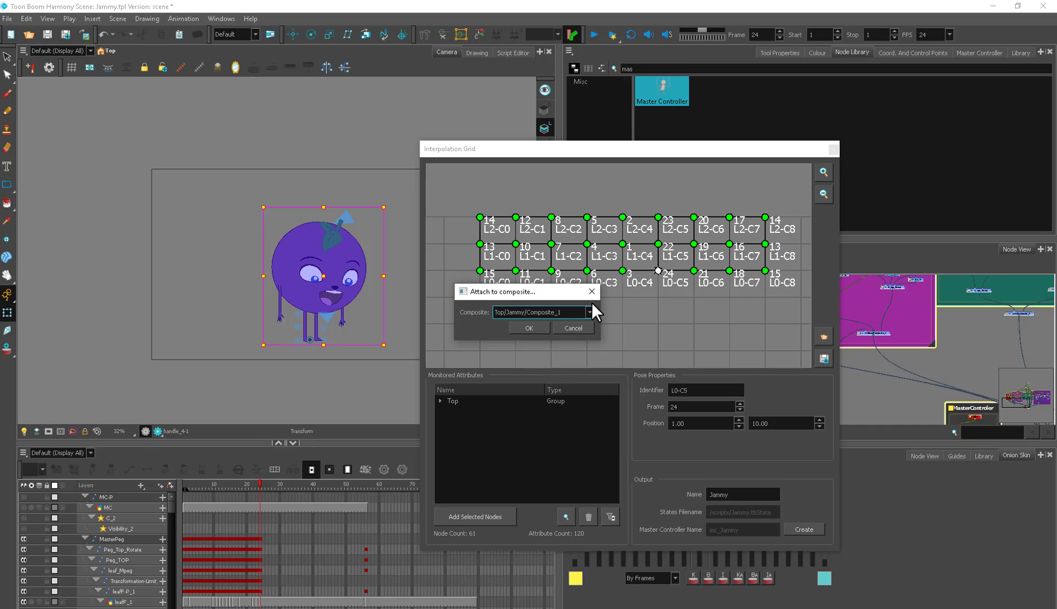
pyautogui.click(532, 327)
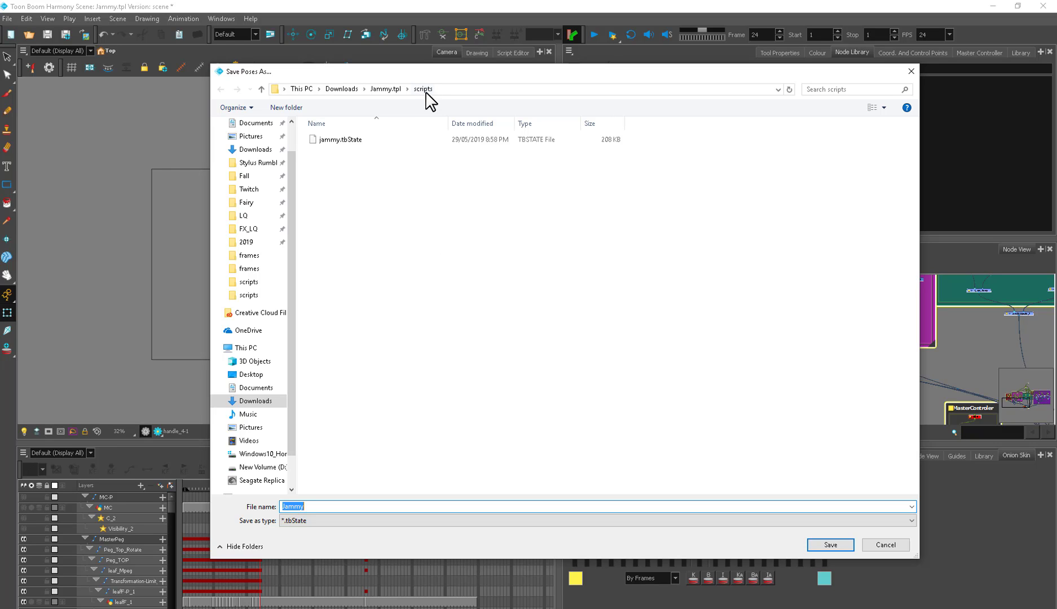
pyautogui.click(830, 545)
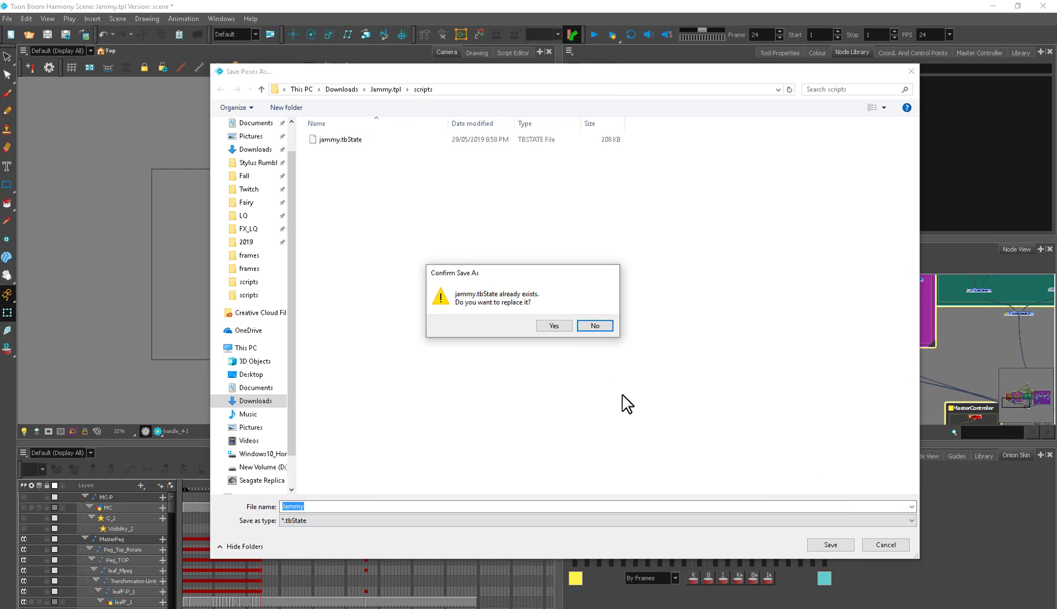
pyautogui.click(563, 327)
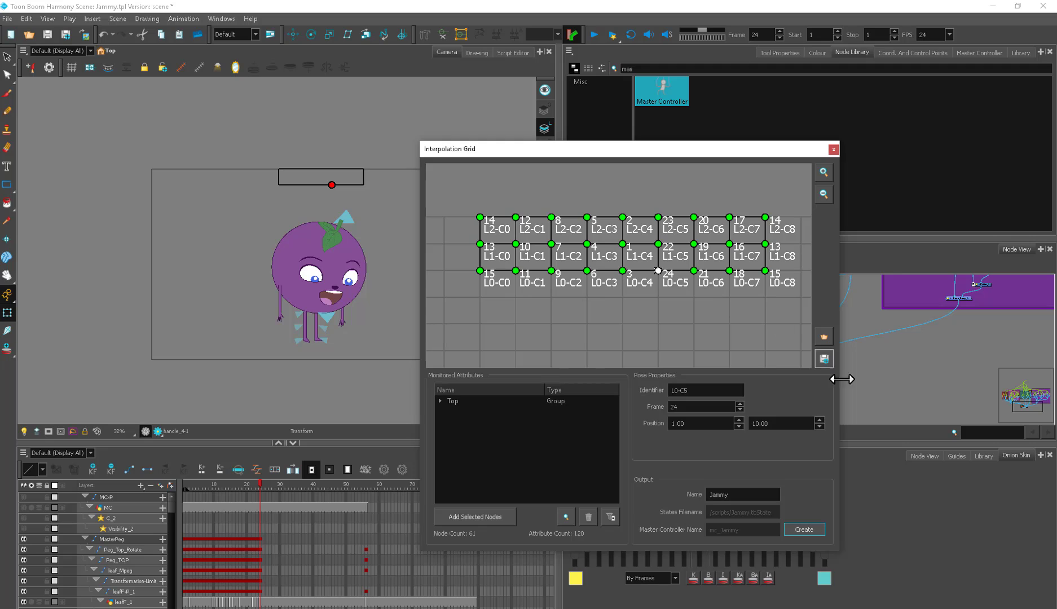
pyautogui.click(833, 150)
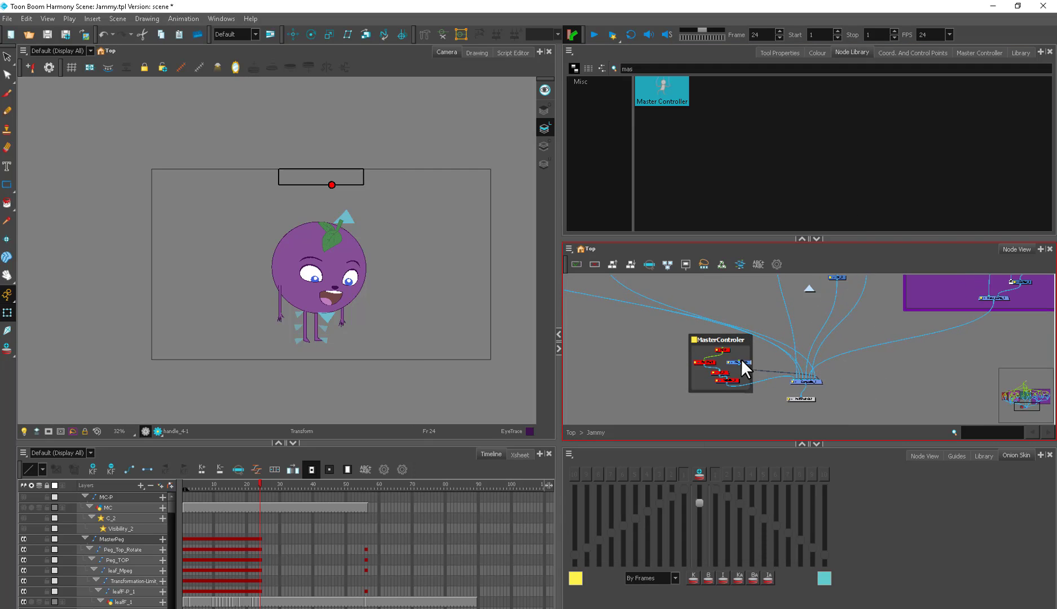
# Step: Detach the mc_Jammy node from Composite_1 and enable the disabled nodes in the MasterControler group
pyautogui.scroll(2, 819, 390)
pyautogui.click(709, 359)
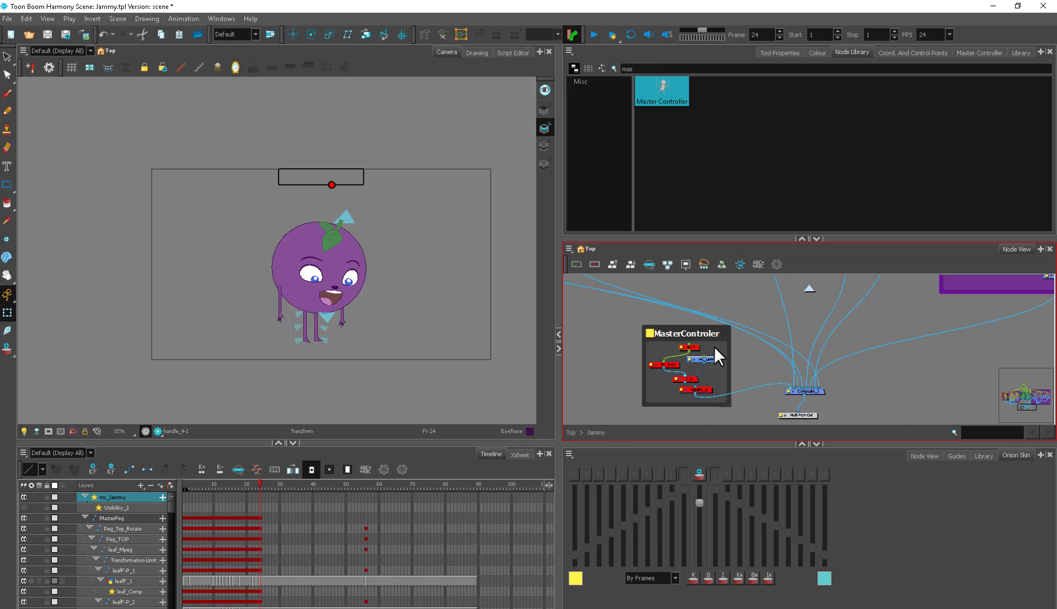
pyautogui.moveTo(692, 372); pyautogui.dragTo(690, 374)
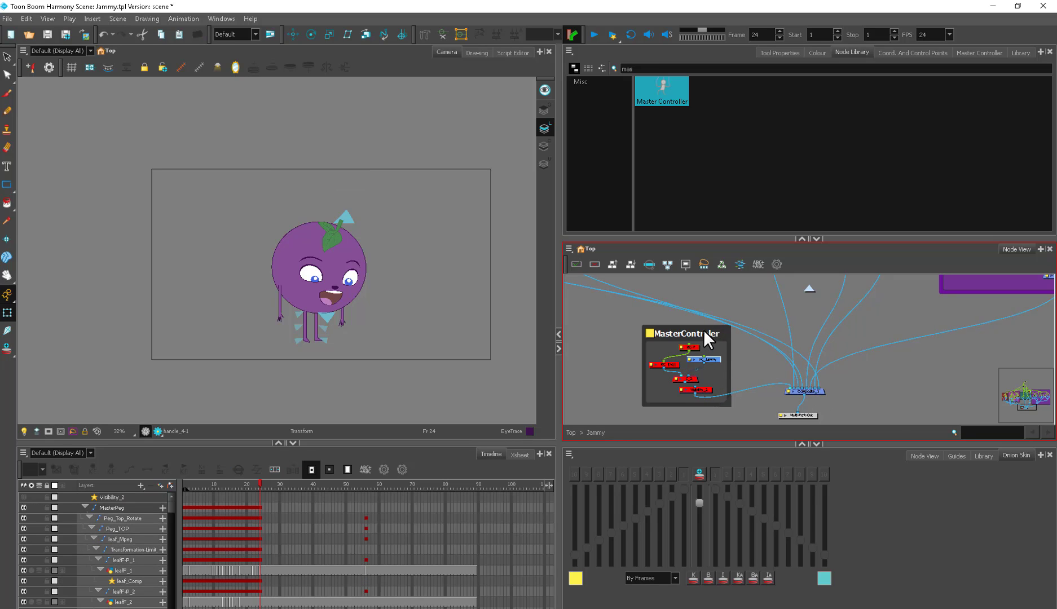
pyautogui.moveTo(703, 329); pyautogui.dragTo(700, 332)
pyautogui.press('a')
# Step: Connect the mc_Jammy node between the MC-P peg and the C_2 composite inside the MasterControler group
pyautogui.click(721, 356)
pyautogui.moveTo(704, 374)
pyautogui.mouseDown()
pyautogui.moveTo(718, 368)
pyautogui.moveTo(713, 360)
pyautogui.moveTo(695, 382)
pyautogui.mouseUp()
pyautogui.scroll(1, 712, 361)
pyautogui.click(715, 344)
pyautogui.moveTo(691, 335); pyautogui.dragTo(706, 342)
pyautogui.moveTo(697, 331); pyautogui.dragTo(694, 329)
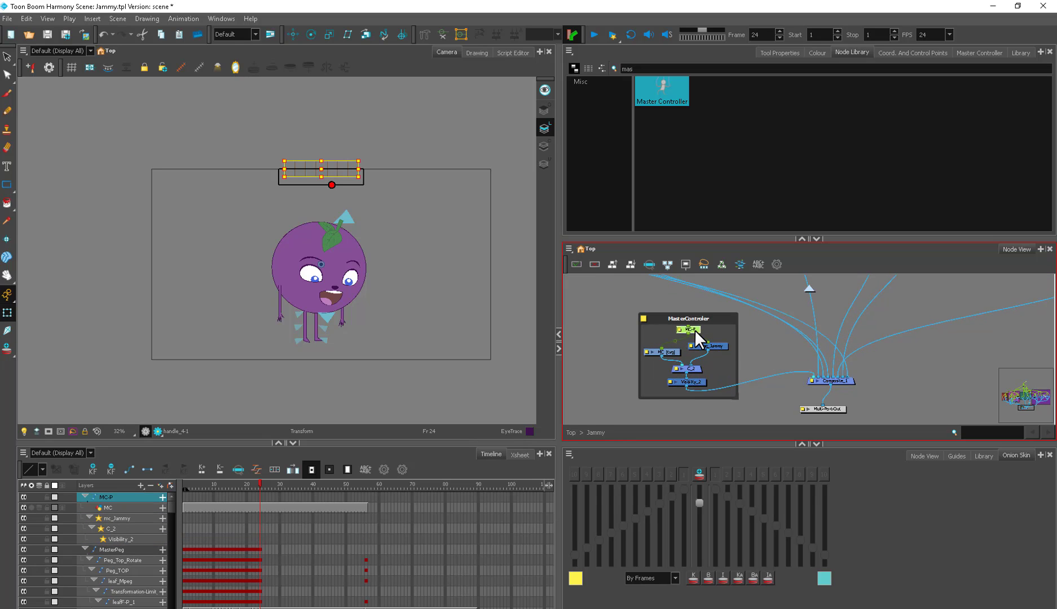
# Step: Select the MC drawing and move the master controller's red handle to turn the character towards the front
pyautogui.click(749, 338)
pyautogui.click(716, 345)
pyautogui.click(672, 351)
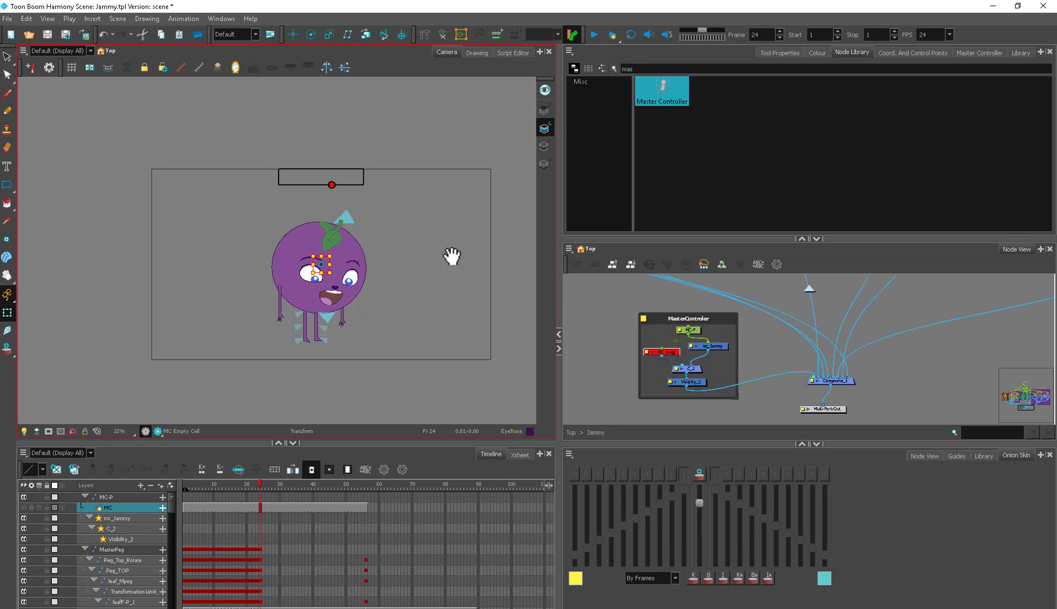
pyautogui.scroll(2, 443, 303)
pyautogui.scroll(-2, 394, 218)
pyautogui.moveTo(394, 219); pyautogui.dragTo(354, 173)
# Step: Show the camera grid and move the MC drawing's guide lines down onto the controller frame, starting at its left edge
pyautogui.click(674, 349)
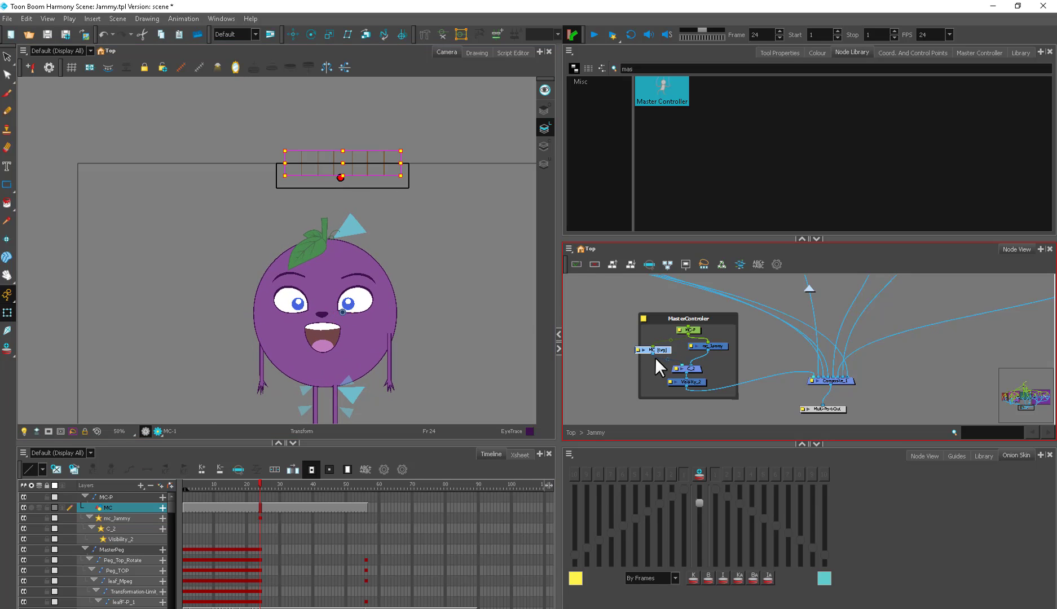
pyautogui.scroll(3, 485, 316)
pyautogui.hotkey('alt', 's')
pyautogui.moveTo(510, 228); pyautogui.dragTo(433, 238)
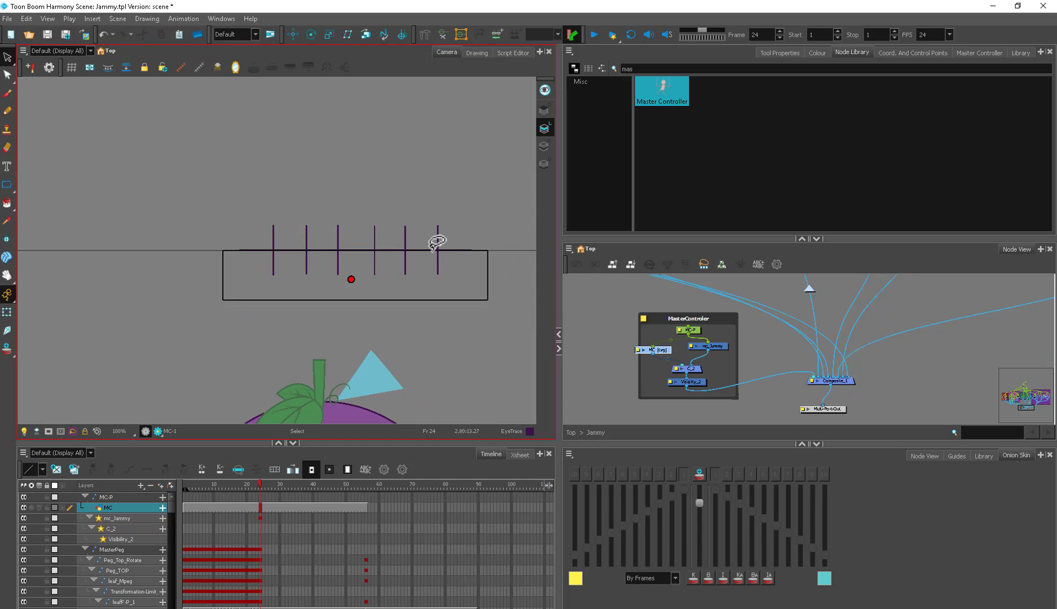
pyautogui.click(70, 68)
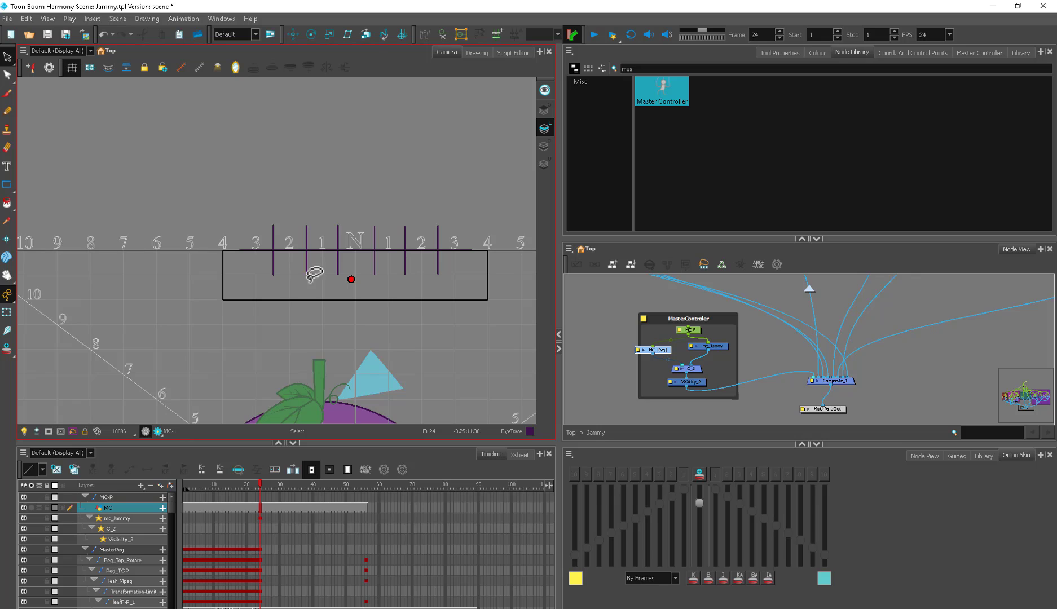
pyautogui.press('2')
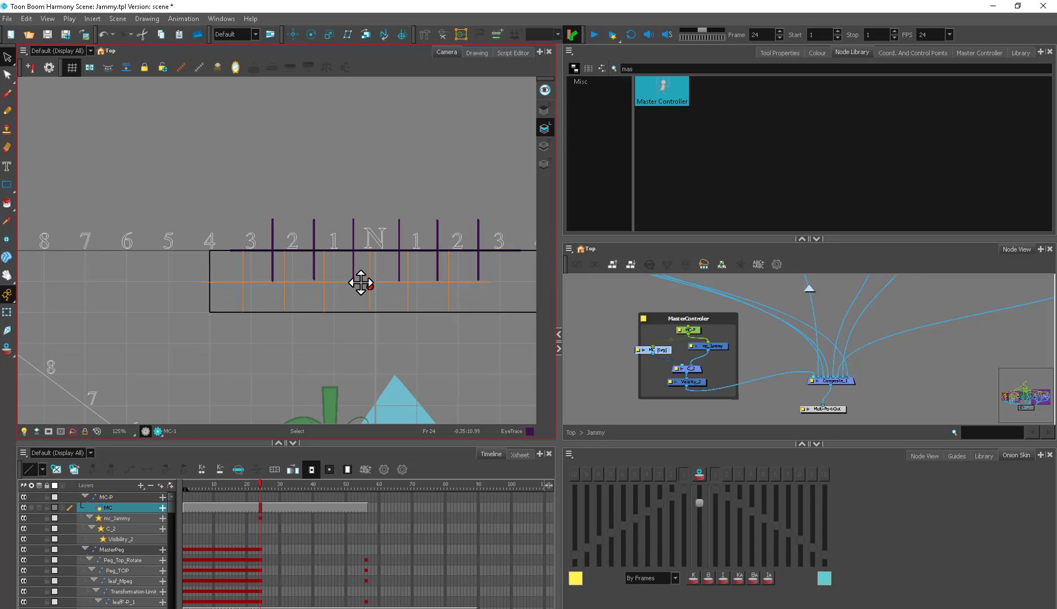
pyautogui.moveTo(368, 281); pyautogui.dragTo(368, 281)
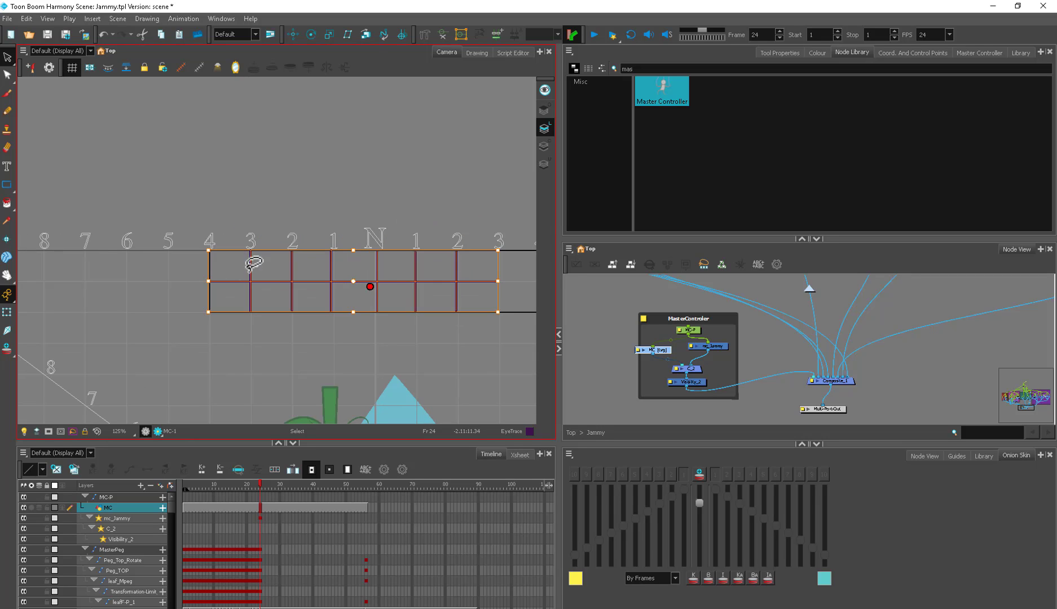
# Step: Extend the MC drawing's horizontal guide line to the controller frame's right edge with the Contour Editor
pyautogui.moveTo(438, 302); pyautogui.dragTo(381, 330)
pyautogui.hotkey('alt', 'q')
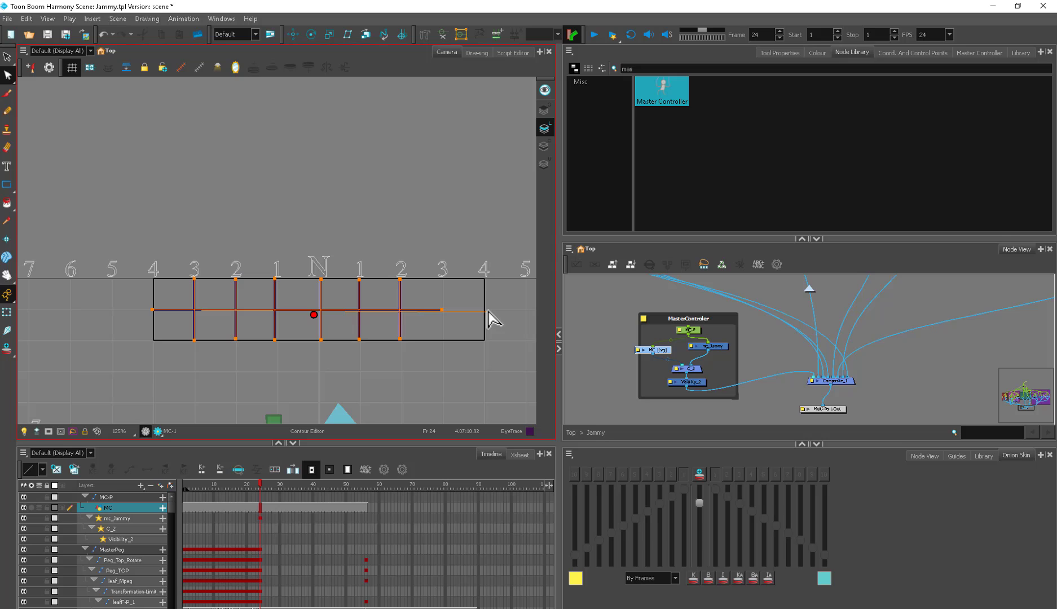
pyautogui.moveTo(489, 311); pyautogui.dragTo(484, 310)
# Step: Duplicate the vertical guide line at the right-hand grid mark 2 and place the copy at mark 3
pyautogui.hotkey('alt', 's')
pyautogui.press('2')
pyautogui.press('2')
pyautogui.click(471, 346)
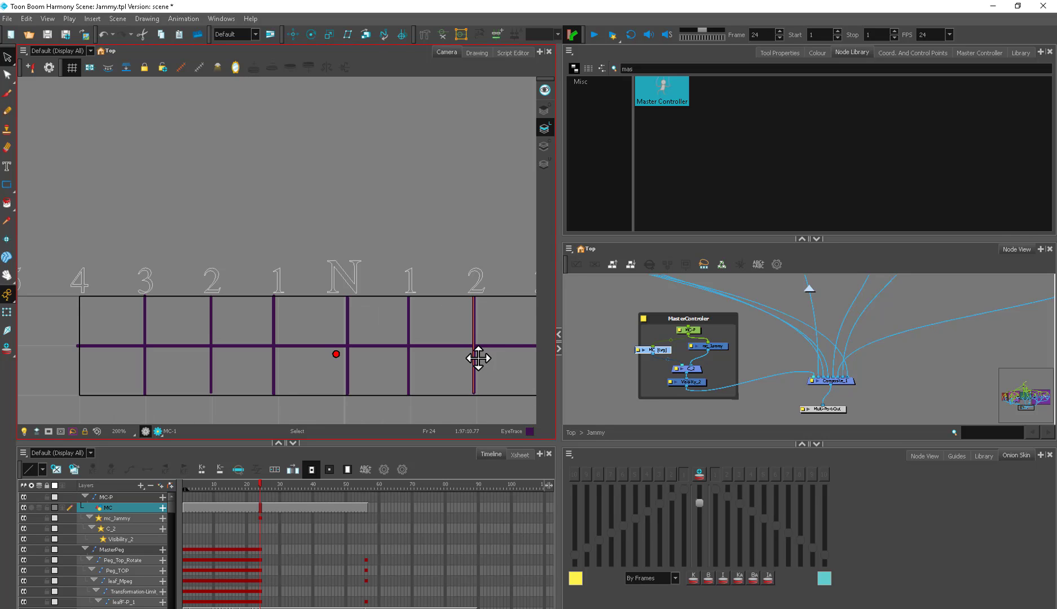
pyautogui.moveTo(498, 372); pyautogui.dragTo(468, 368)
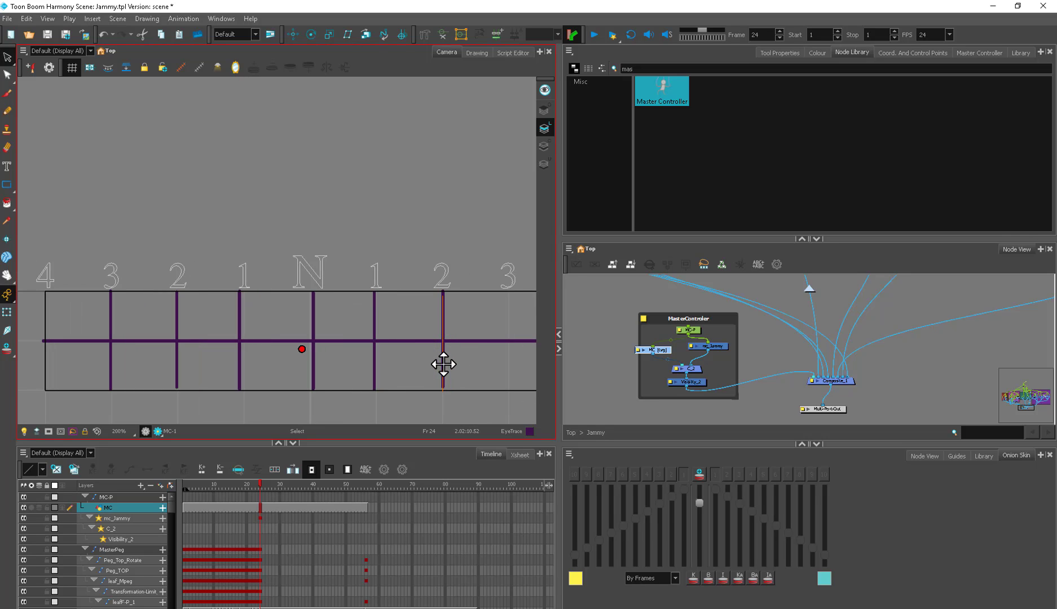
pyautogui.click(444, 364)
pyautogui.hotkey('alt', 'q')
pyautogui.hotkey('alt', 's')
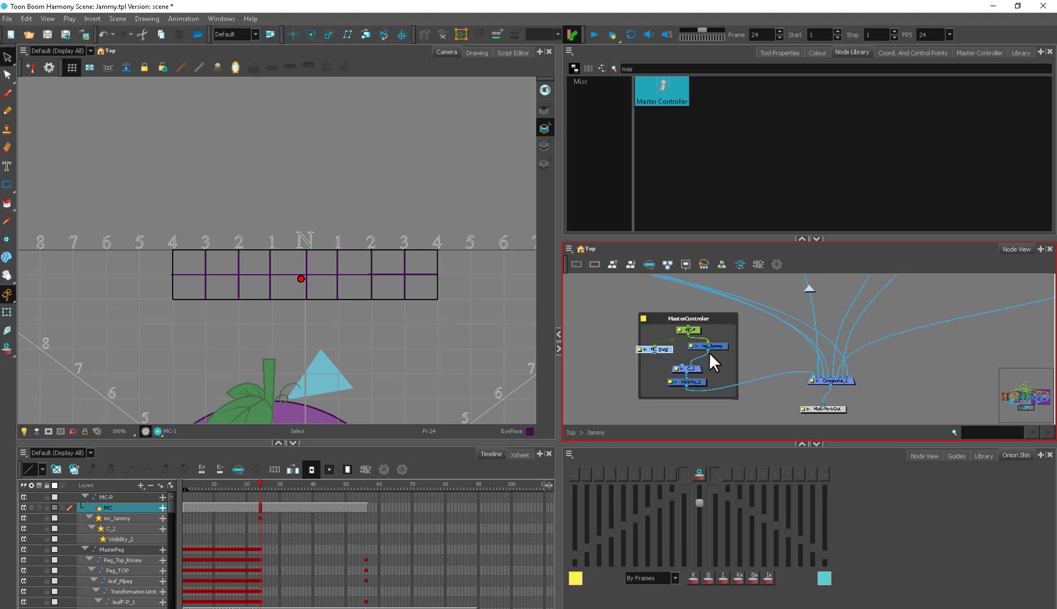
pyautogui.scroll(2, 709, 352)
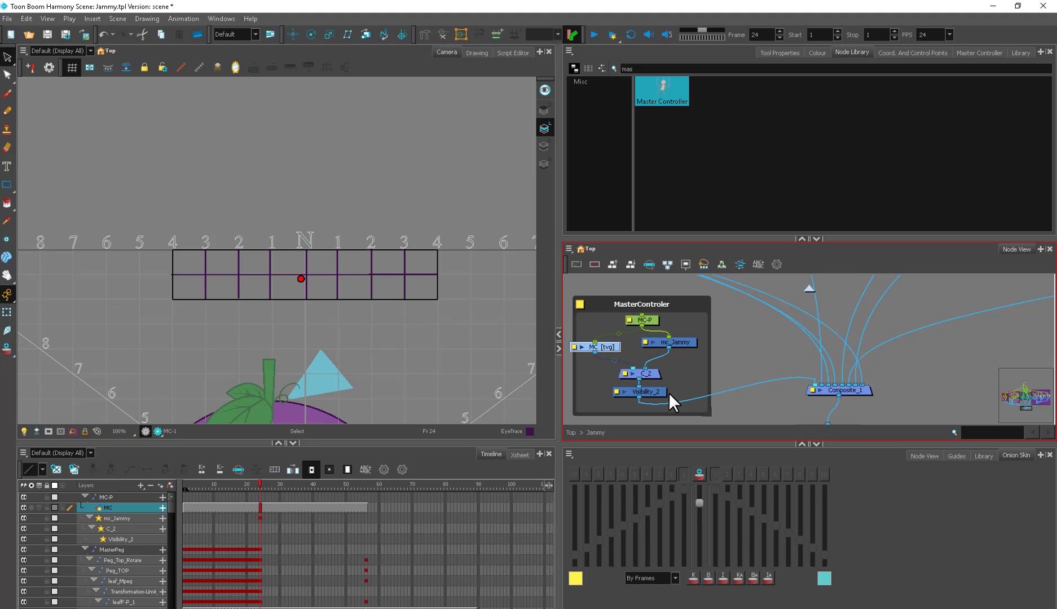
# Step: Rearrange the Visibility_2, MC and MC-P nodes inside the MasterControler backdrop
pyautogui.click(664, 394)
pyautogui.click(631, 346)
pyautogui.click(650, 322)
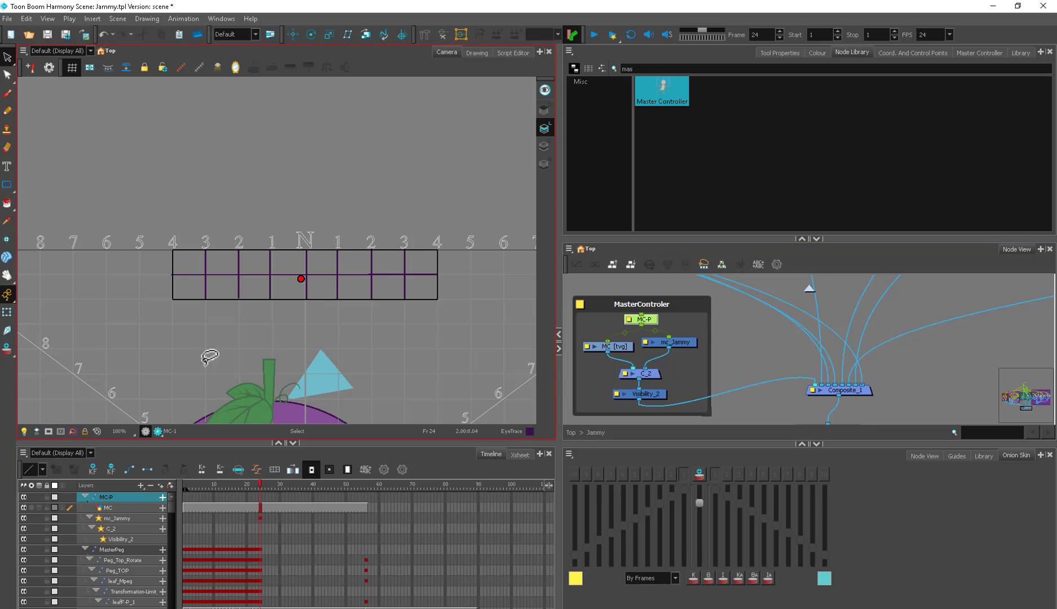
# Step: Try moving the controller through its MC-P peg with the Transform tool, and undo the move
pyautogui.click(8, 312)
pyautogui.moveTo(370, 343); pyautogui.dragTo(493, 316)
pyautogui.hotkey('ctrl', 'z')
# Step: Move the mc_Jammy controller's handle close to the grid's centre to turn the character nearly towards the front
pyautogui.press('space')
pyautogui.scroll(-1, 457, 334)
pyautogui.click(680, 290)
pyautogui.press('space')
pyautogui.moveTo(455, 274); pyautogui.dragTo(383, 182)
pyautogui.scroll(-1, 383, 182)
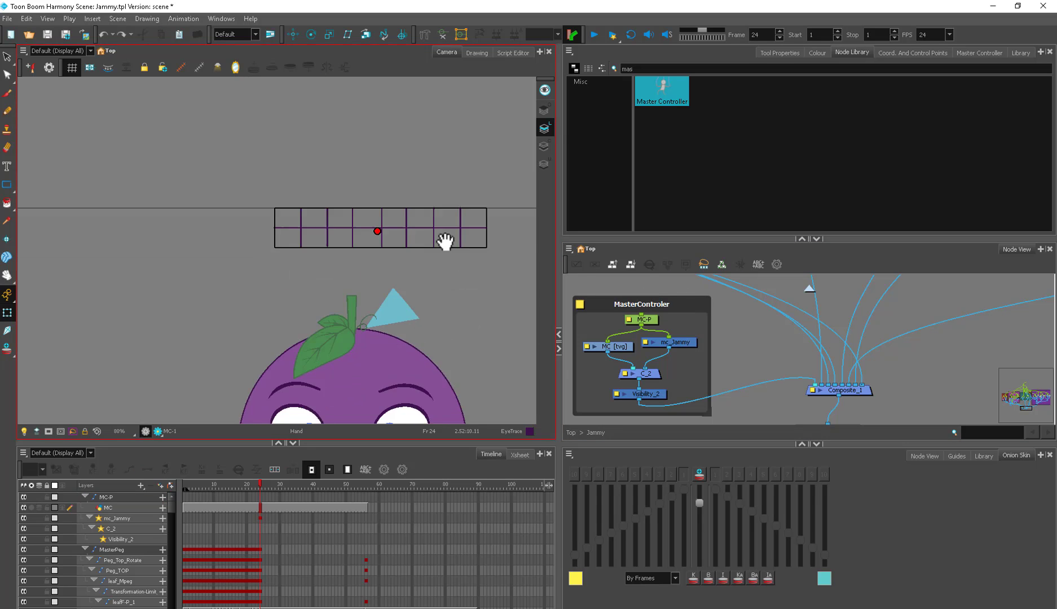
pyautogui.click(330, 174)
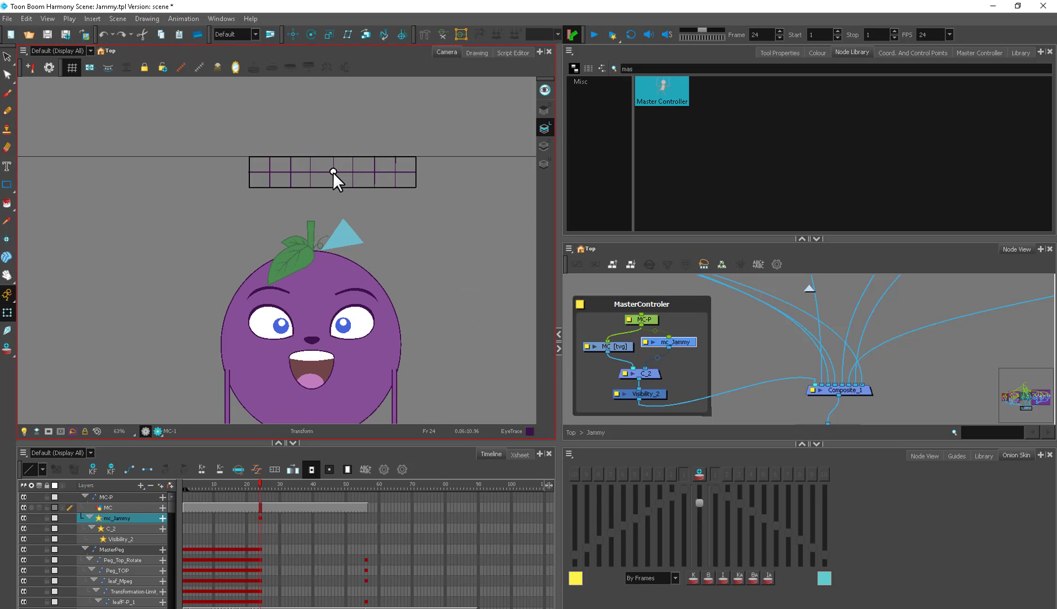
pyautogui.press('space')
pyautogui.moveTo(333, 226)
pyautogui.mouseDown()
pyautogui.moveTo(344, 174)
pyautogui.moveTo(326, 160)
pyautogui.moveTo(377, 159)
pyautogui.moveTo(379, 147)
pyautogui.moveTo(394, 146)
pyautogui.moveTo(394, 170)
pyautogui.moveTo(310, 173)
pyautogui.moveTo(318, 161)
pyautogui.mouseUp()
pyautogui.scroll(-1, 342, 163)
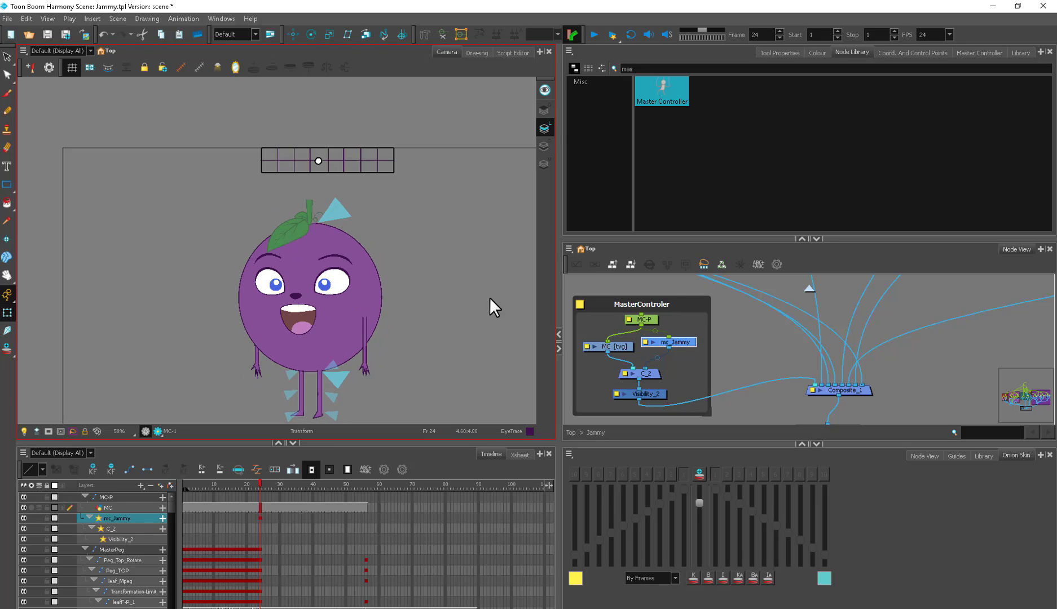
# Step: Delete the MasterPeg layer's existing keyframes across the timeline and return to frame 1
pyautogui.scroll(5, 846, 370)
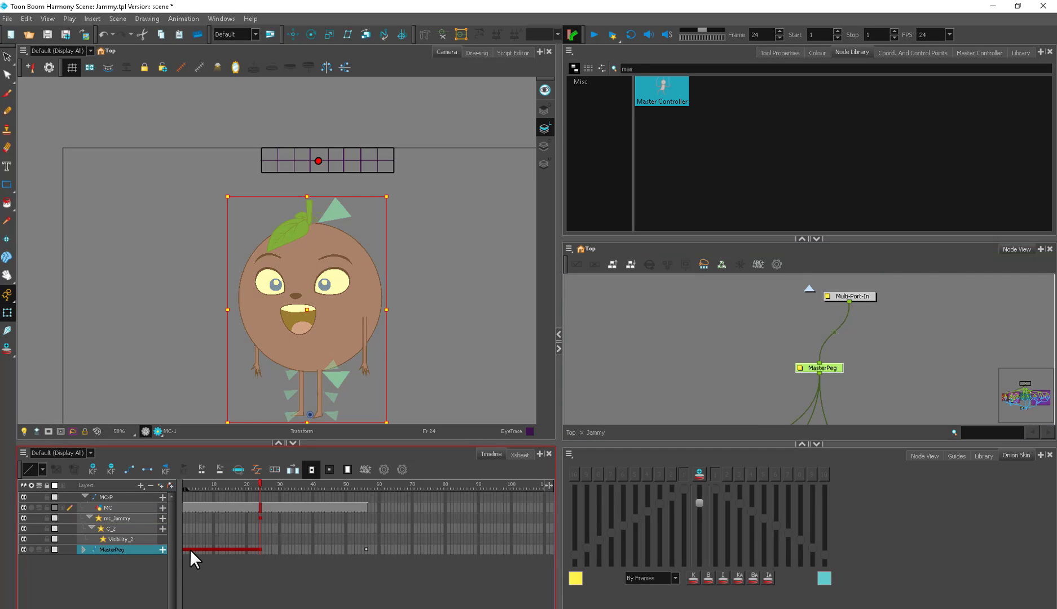
pyautogui.click(186, 549)
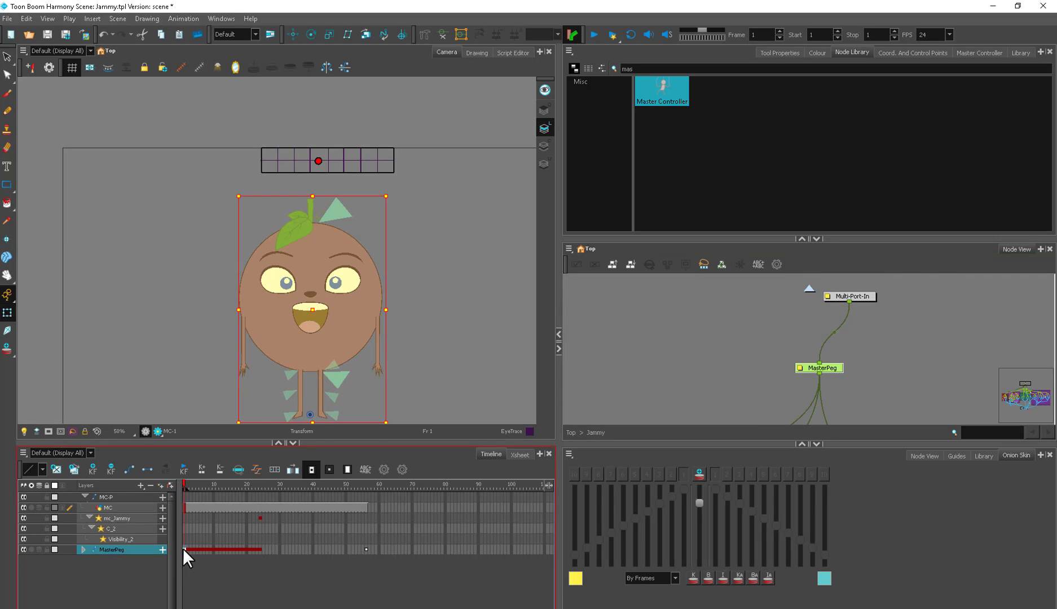
pyautogui.keyDown('shift'); pyautogui.click(547, 549); pyautogui.keyUp('shift')
pyautogui.press('Delete')
pyautogui.moveTo(455, 486); pyautogui.dragTo(614, 525)
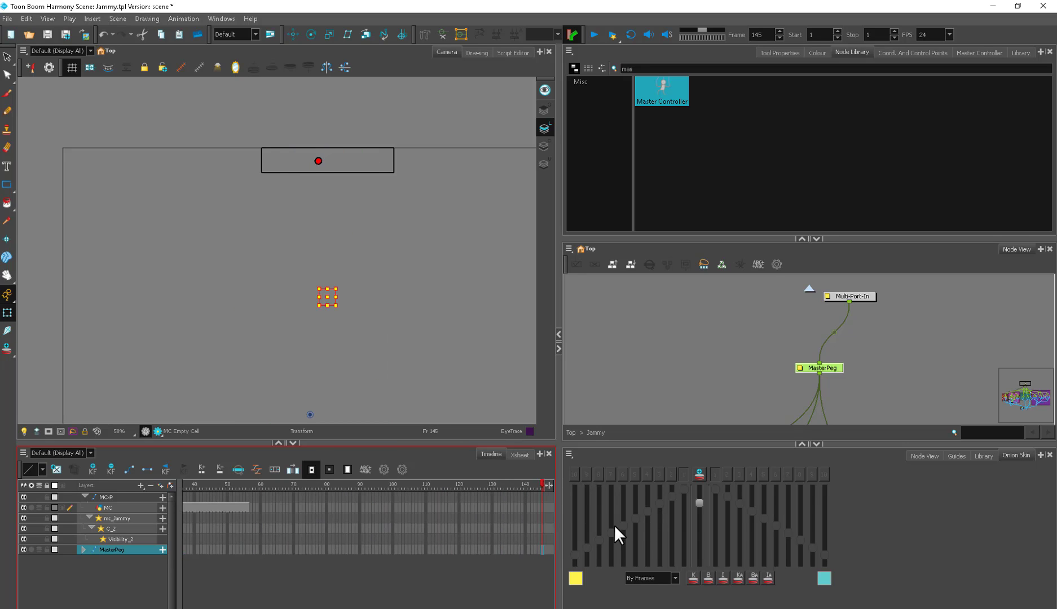
pyautogui.hscroll(-2, 361, 543)
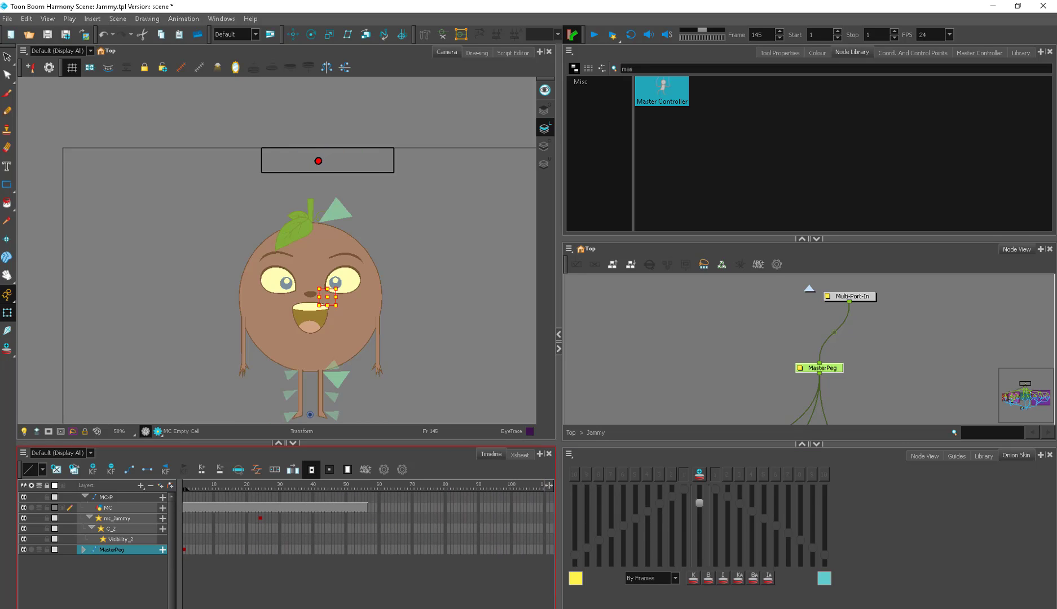
pyautogui.click(533, 544)
pyautogui.hscroll(-5, 441, 575)
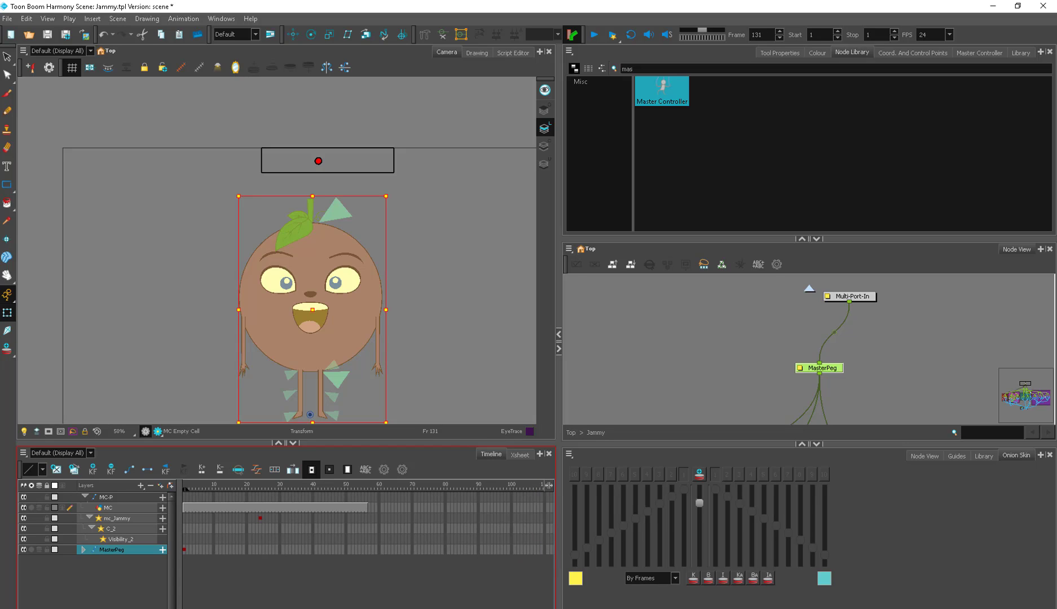
pyautogui.click(184, 485)
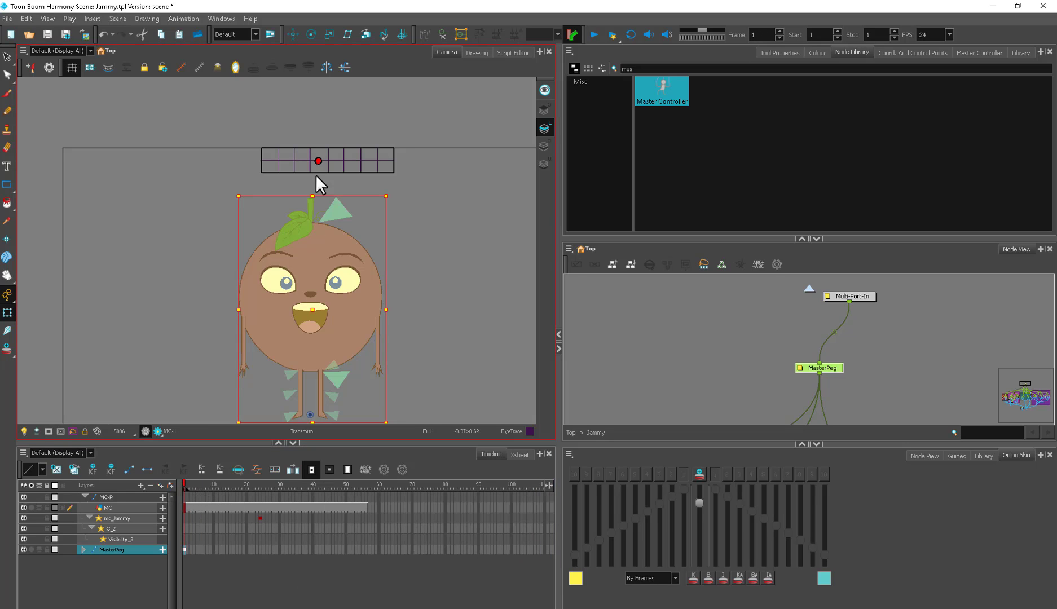
# Step: Key several head poses from frame 1 to frame 24 with the mc_Jammy handle, undoing the last handle move
pyautogui.scroll(-3, 485, 197)
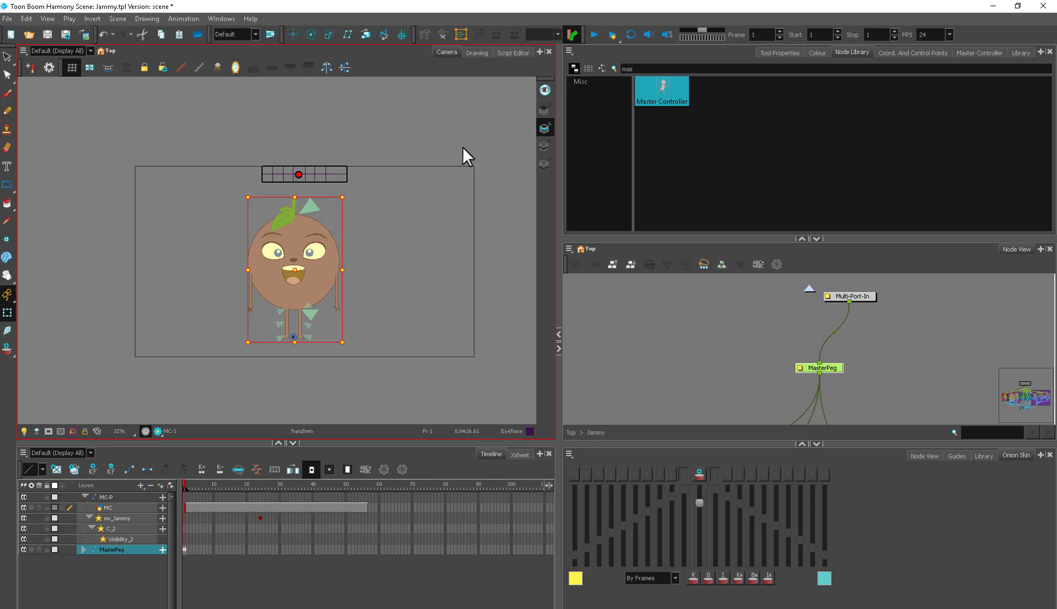
pyautogui.scroll(2, 384, 195)
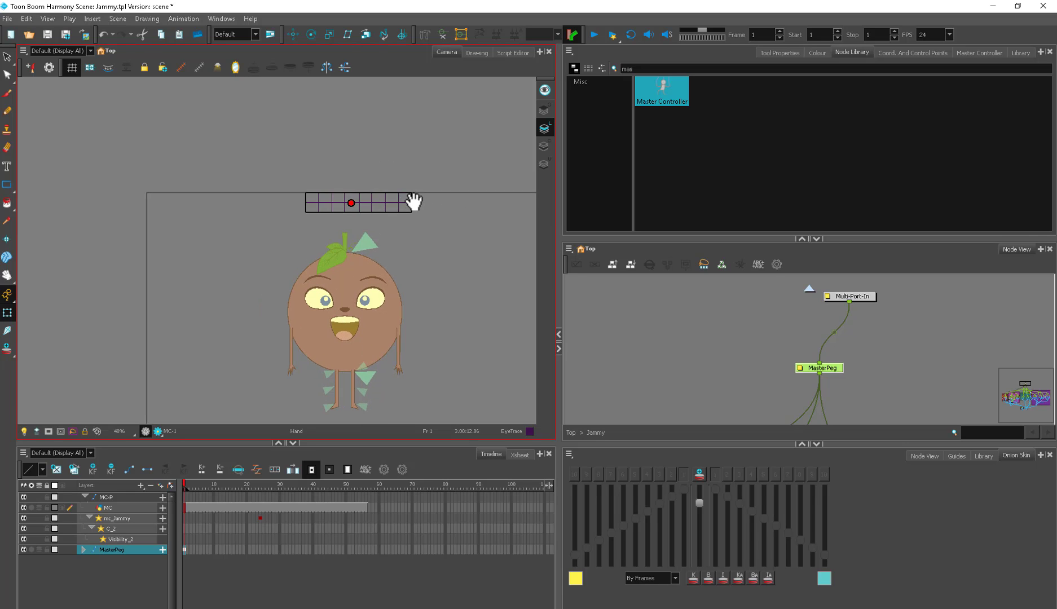
pyautogui.moveTo(410, 202)
pyautogui.mouseDown()
pyautogui.moveTo(439, 197)
pyautogui.moveTo(403, 216)
pyautogui.mouseUp()
pyautogui.moveTo(358, 217); pyautogui.dragTo(380, 205)
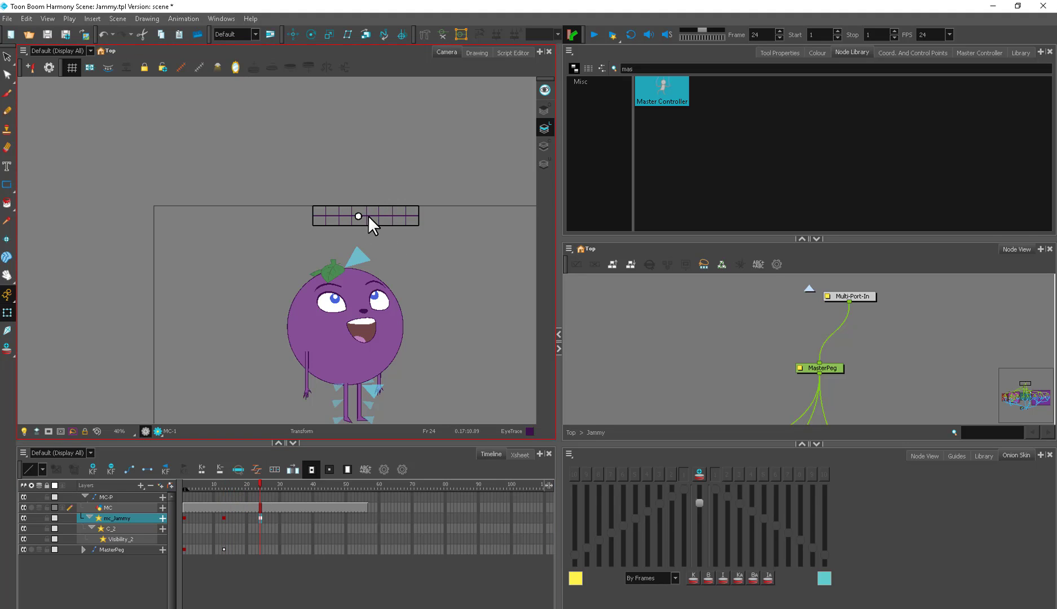
pyautogui.moveTo(360, 218); pyautogui.dragTo(367, 229)
pyautogui.hotkey('ctrl', 'z')
# Step: Select the MasterPeg frames 1 to 24 and scrub the timeline to frame 44 to review the head poses
pyautogui.keyDown('shift'); pyautogui.click(260, 550); pyautogui.keyUp('shift')
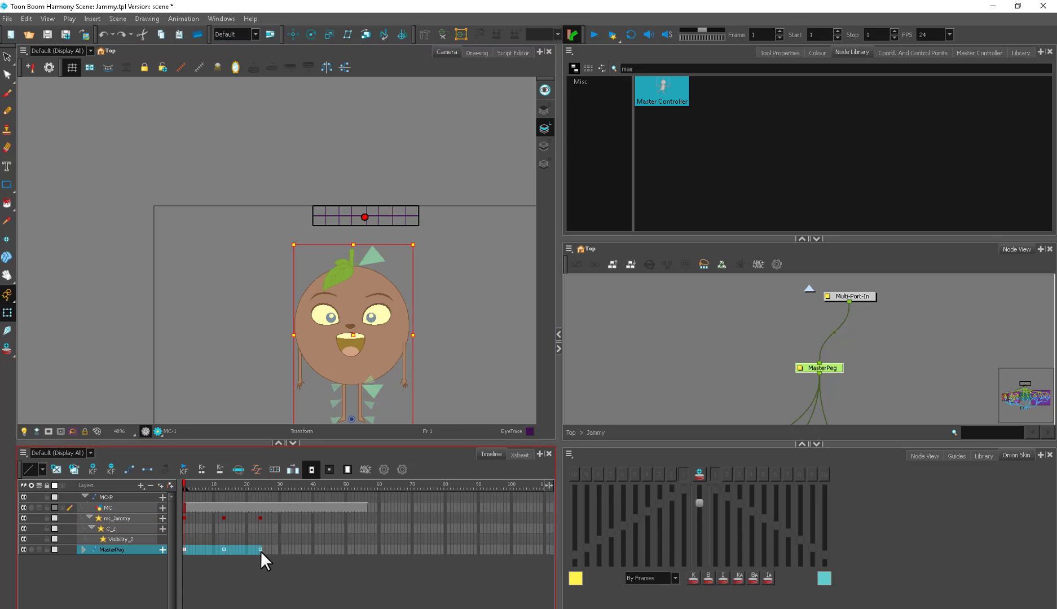
pyautogui.moveTo(199, 483); pyautogui.dragTo(274, 485)
pyautogui.moveTo(184, 483); pyautogui.dragTo(326, 501)
# Step: Select both arms at frame 44, show their deformation chains and bend the arms into a new pose
pyautogui.scroll(1, 398, 356)
pyautogui.click(390, 326)
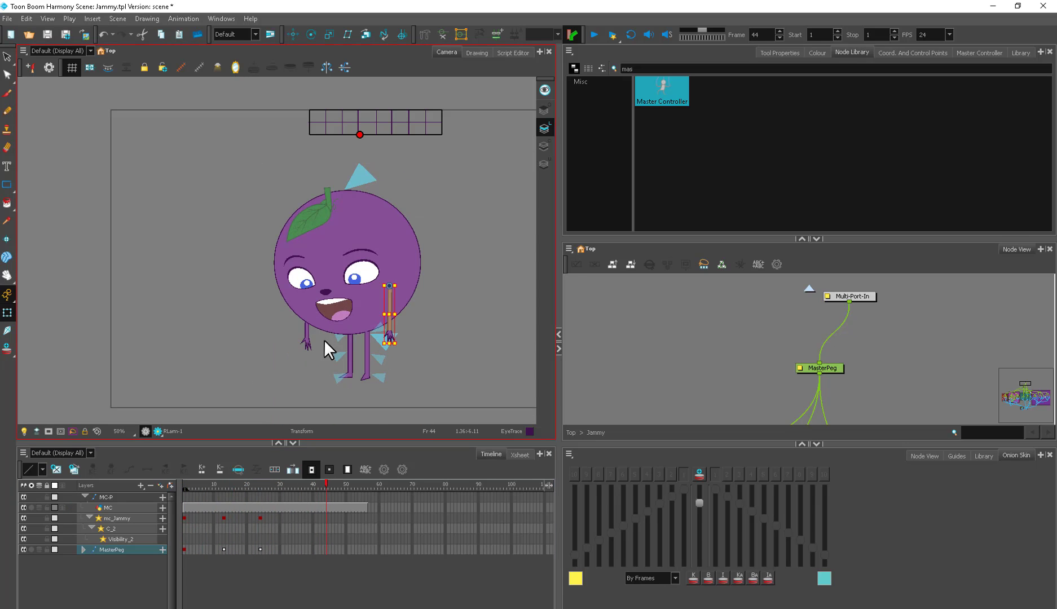
pyautogui.keyDown('ctrl'); pyautogui.click(306, 334); pyautogui.keyUp('ctrl')
pyautogui.click(445, 39)
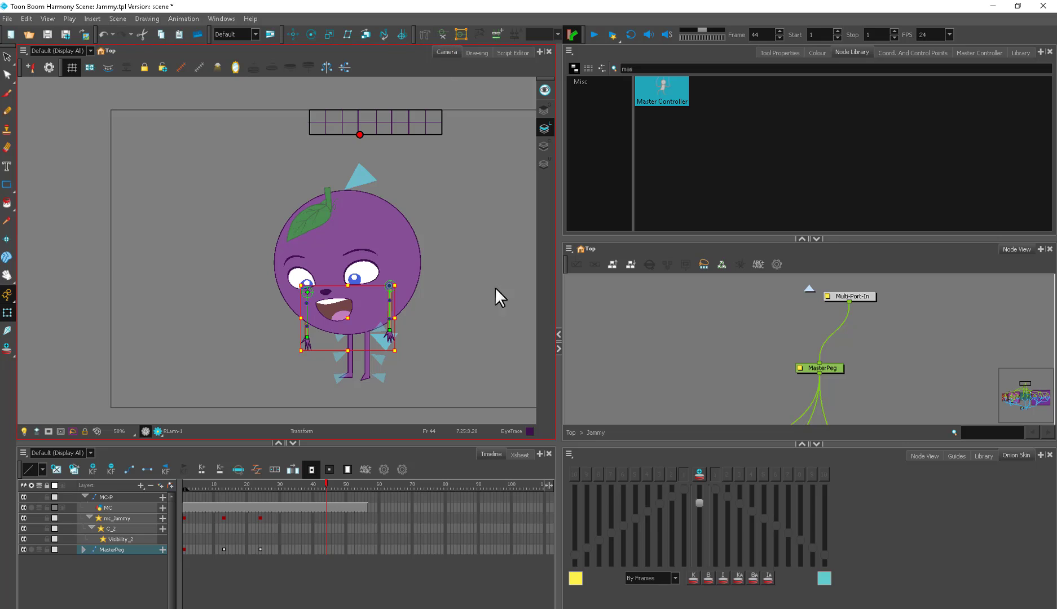
pyautogui.click(495, 287)
pyautogui.moveTo(389, 331)
pyautogui.mouseDown()
pyautogui.moveTo(362, 325)
pyautogui.moveTo(381, 323)
pyautogui.mouseUp()
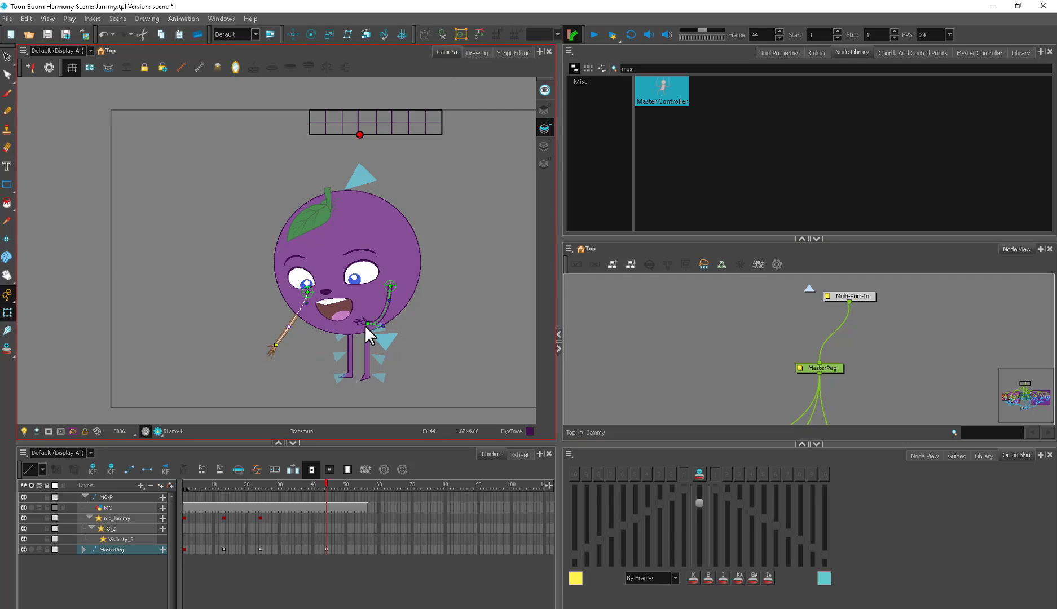
# Step: Lower and tilt the body at frame 44 with the triangular handle above the head so the legs bend
pyautogui.click(361, 177)
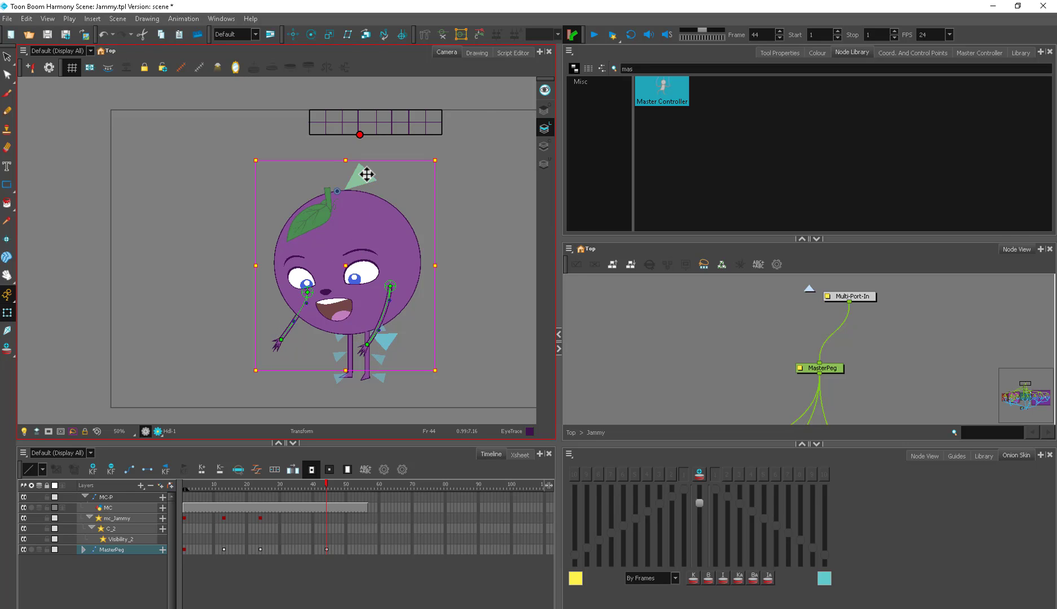
pyautogui.moveTo(361, 178); pyautogui.dragTo(372, 362)
pyautogui.click(394, 329)
pyautogui.click(409, 360)
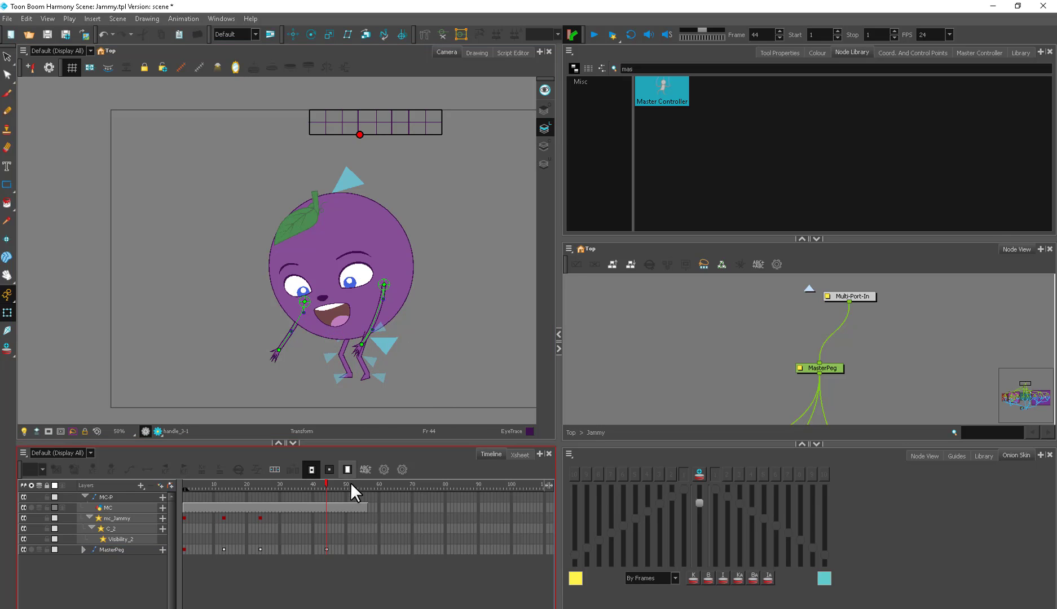
# Step: Set interpolated keyframes on the MasterPeg layer at frames 44 and 24, and scrub up to frame 44 to check the motion
pyautogui.moveTo(307, 485)
pyautogui.mouseDown()
pyautogui.moveTo(283, 486)
pyautogui.moveTo(325, 480)
pyautogui.mouseUp()
pyautogui.click(327, 549)
pyautogui.click(326, 550)
pyautogui.press('F6')
pyautogui.click(260, 550)
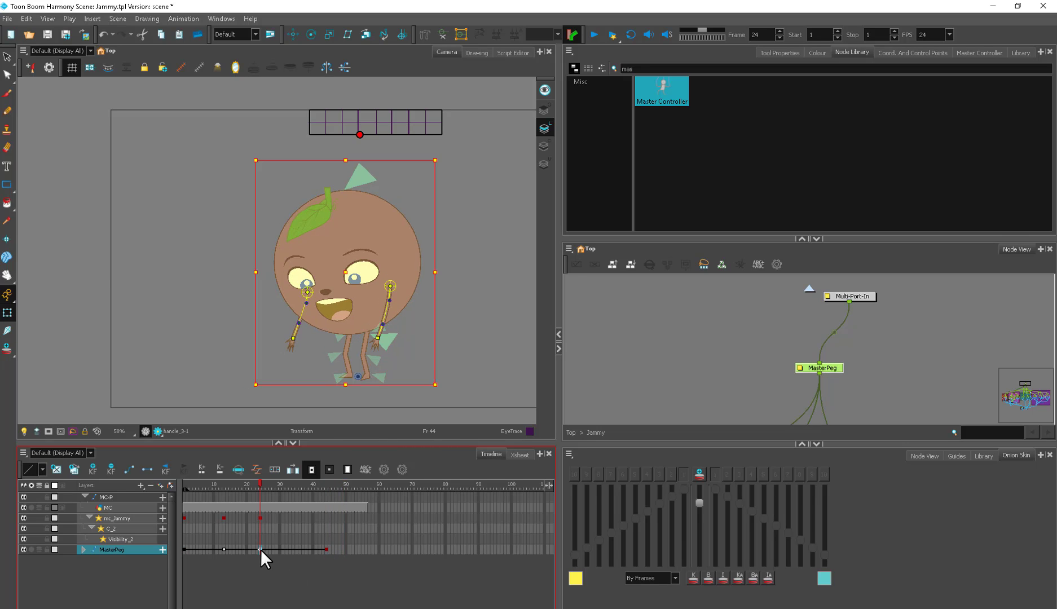
pyautogui.press('F6')
pyautogui.click(224, 550)
pyautogui.click(261, 550)
pyautogui.moveTo(267, 486); pyautogui.dragTo(326, 504)
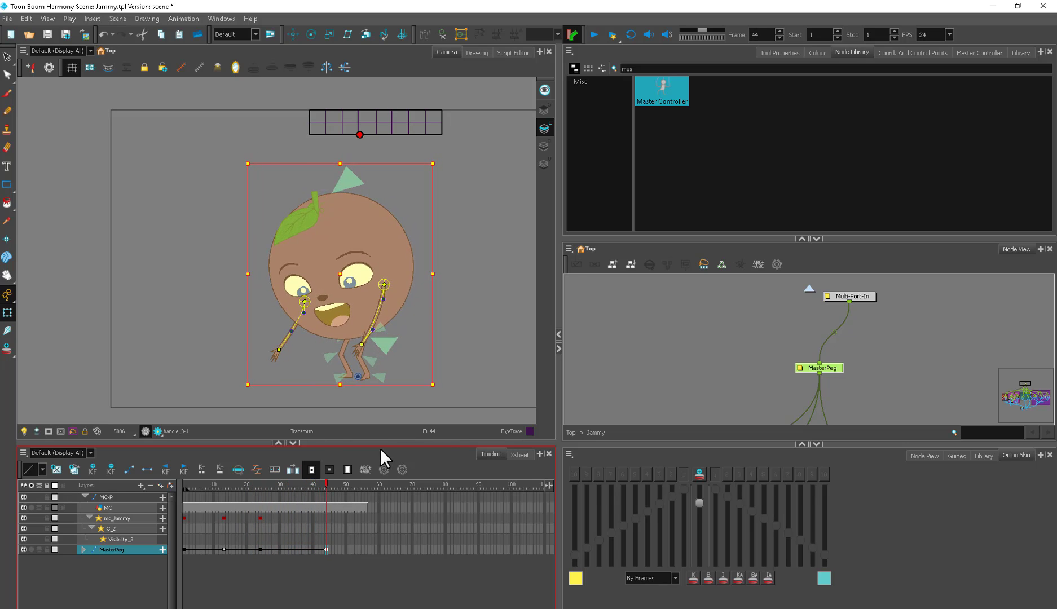
# Step: Deselect the rig and scrub back to frame 37
pyautogui.click(599, 361)
pyautogui.click(484, 391)
pyautogui.scroll(-2, 478, 372)
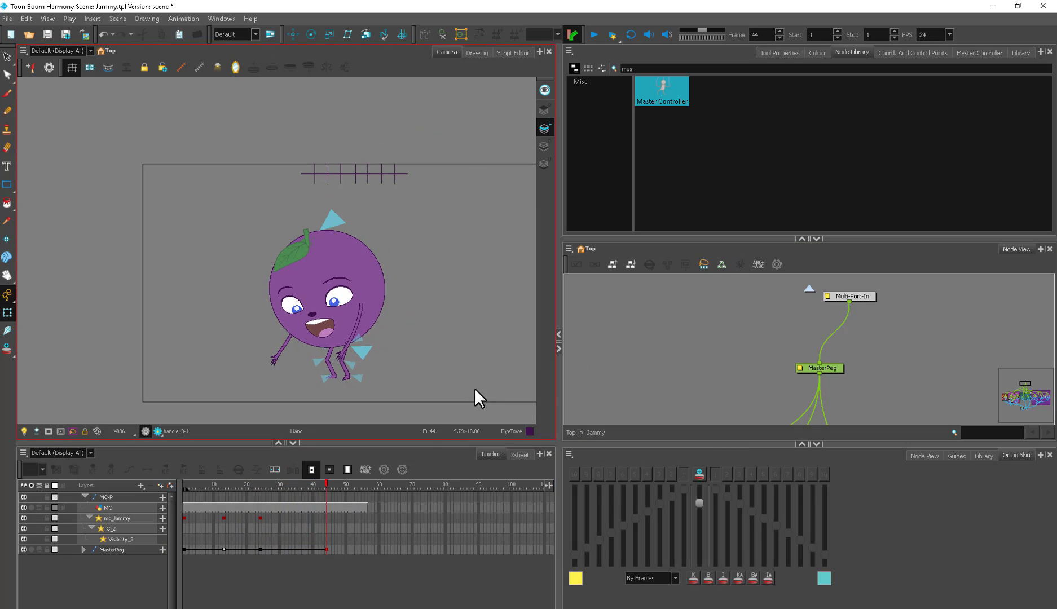
pyautogui.moveTo(319, 489); pyautogui.dragTo(303, 490)
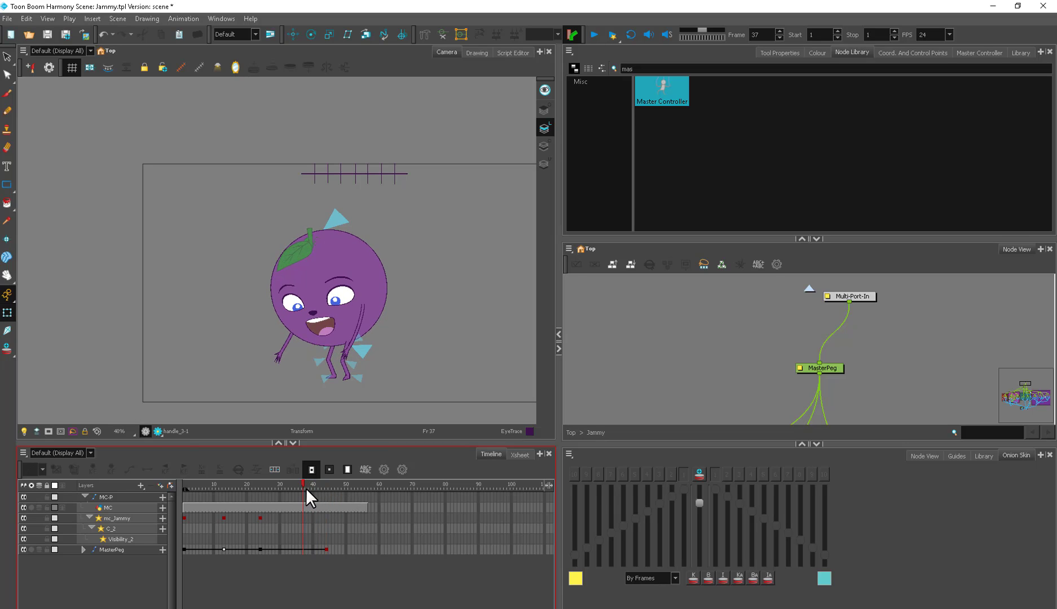
# Step: Select the mc_Jammy node in the MasterControler backdrop, show its control in the camera view and look up the Control display option
pyautogui.click(932, 406)
pyautogui.moveTo(1024, 389); pyautogui.dragTo(797, 353)
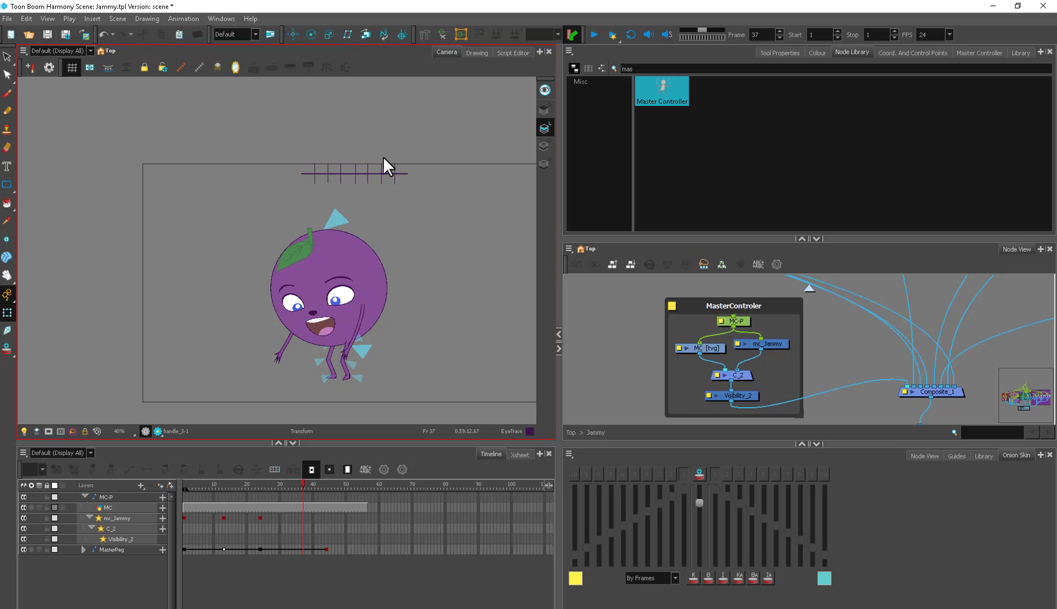
pyautogui.moveTo(770, 342); pyautogui.dragTo(776, 346)
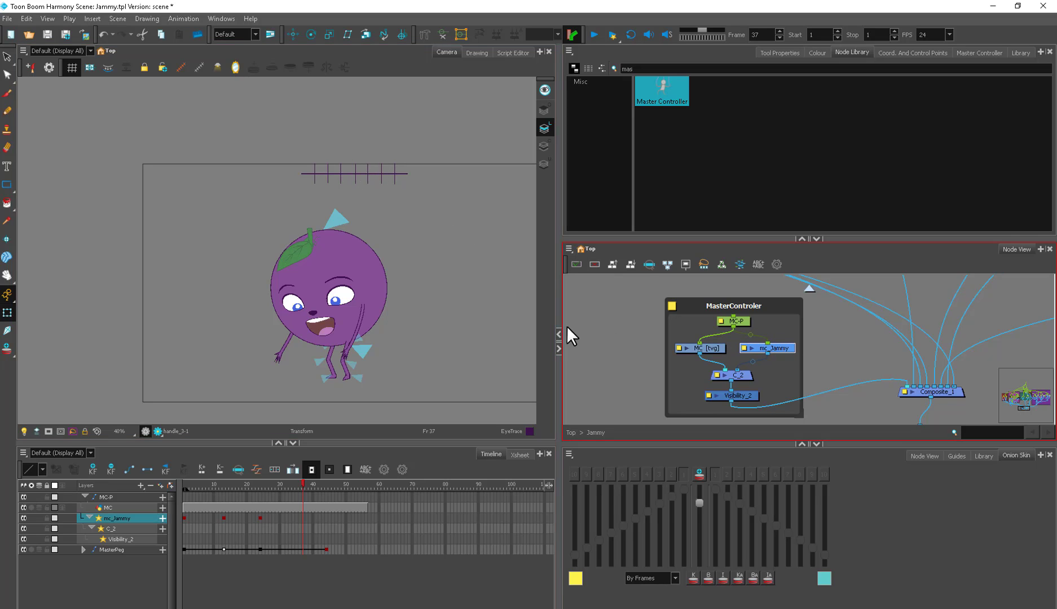
pyautogui.hotkey('shift', 'F11')
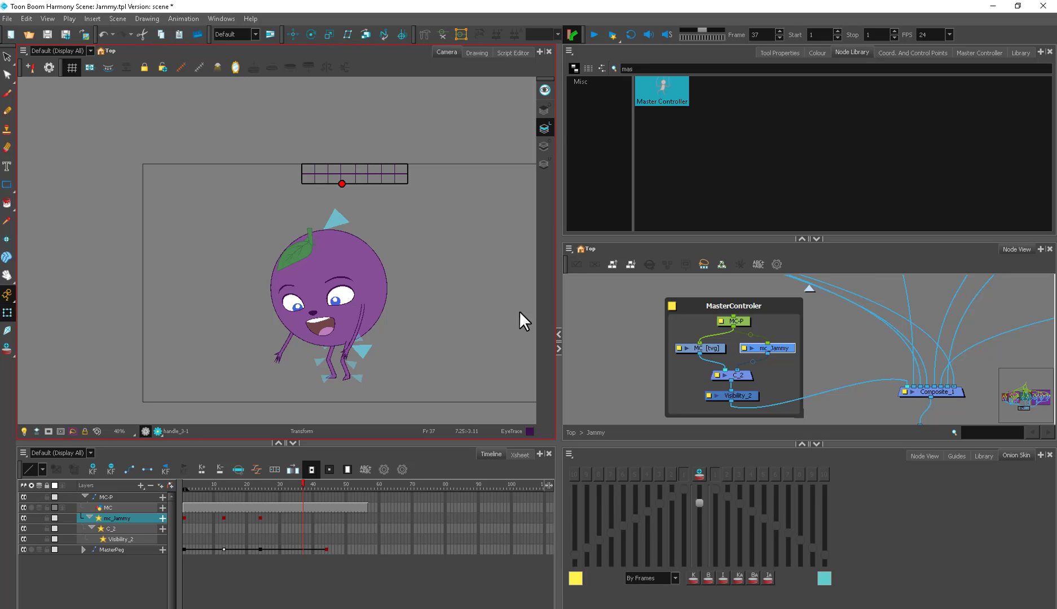
pyautogui.click(44, 19)
pyautogui.moveTo(120, 227)
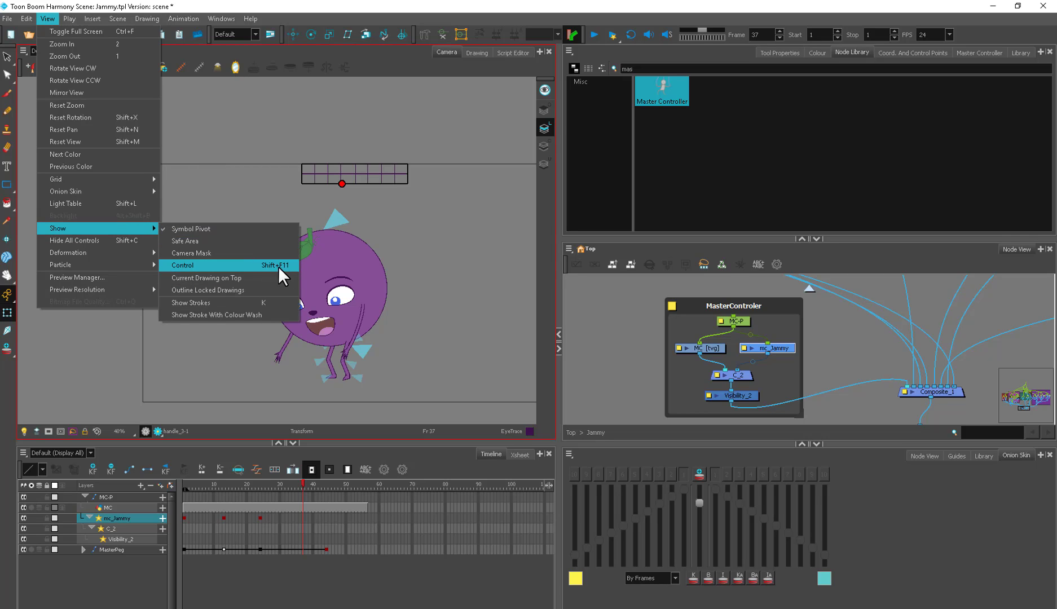
pyautogui.click(602, 312)
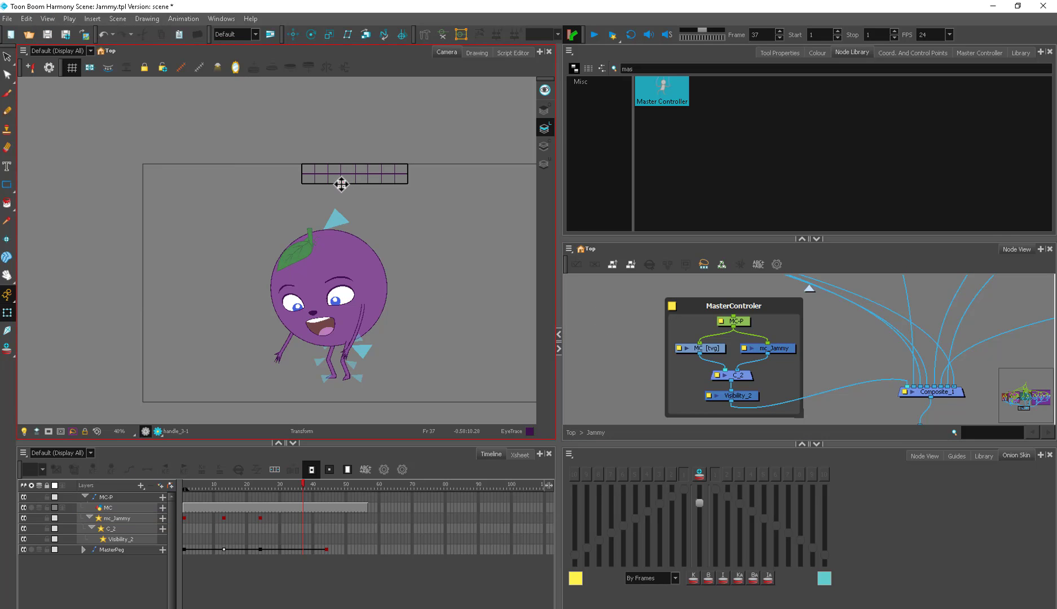
# Step: Move the controller's handle at frame 37 to just beside the grid's centre so the head faces nearly forward
pyautogui.moveTo(343, 184)
pyautogui.mouseDown()
pyautogui.moveTo(363, 169)
pyautogui.moveTo(317, 165)
pyautogui.moveTo(346, 163)
pyautogui.moveTo(331, 187)
pyautogui.moveTo(312, 169)
pyautogui.moveTo(383, 171)
pyautogui.moveTo(381, 198)
pyautogui.moveTo(361, 206)
pyautogui.moveTo(394, 189)
pyautogui.moveTo(392, 168)
pyautogui.moveTo(358, 169)
pyautogui.moveTo(408, 161)
pyautogui.moveTo(403, 202)
pyautogui.moveTo(310, 215)
pyautogui.moveTo(321, 186)
pyautogui.moveTo(356, 164)
pyautogui.moveTo(354, 174)
pyautogui.mouseUp()
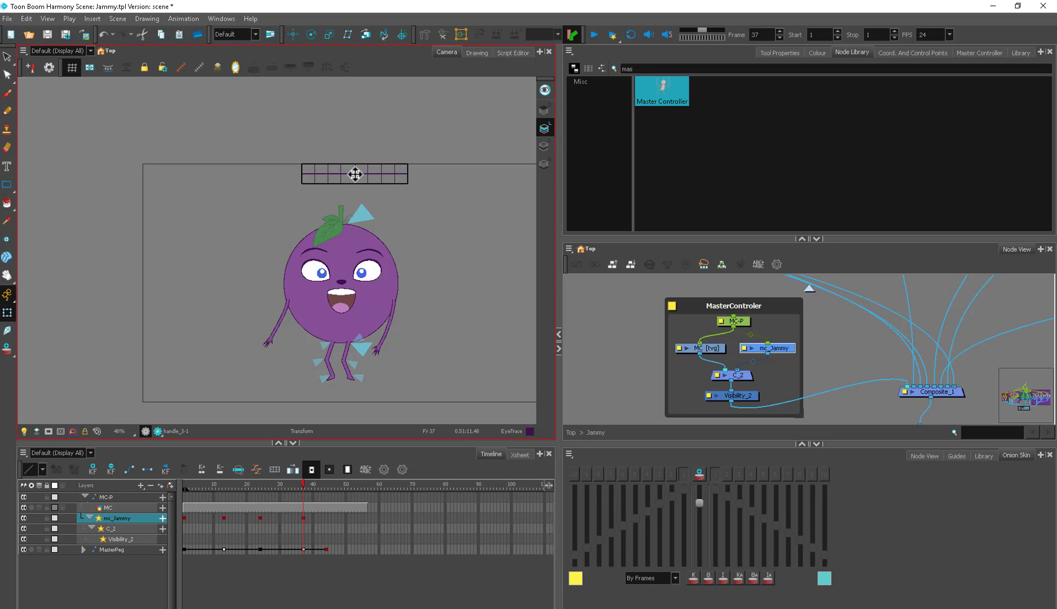
pyautogui.moveTo(355, 174)
pyautogui.mouseDown()
pyautogui.moveTo(331, 162)
pyautogui.moveTo(366, 168)
pyautogui.moveTo(347, 170)
pyautogui.moveTo(366, 169)
pyautogui.moveTo(352, 177)
pyautogui.mouseUp()
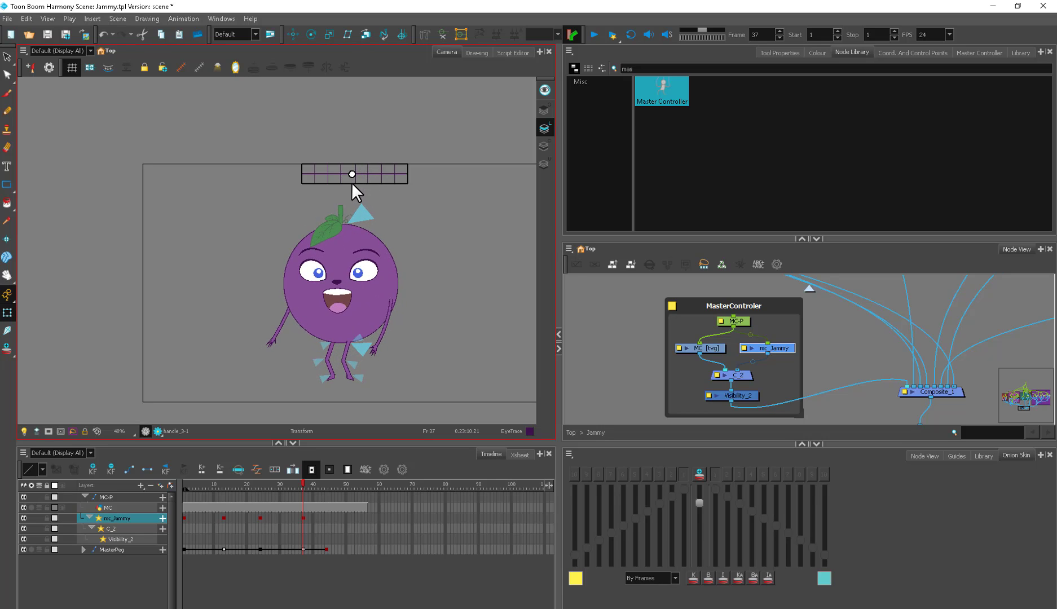
pyautogui.moveTo(352, 175)
pyautogui.mouseDown()
pyautogui.moveTo(331, 172)
pyautogui.moveTo(352, 173)
pyautogui.mouseUp()
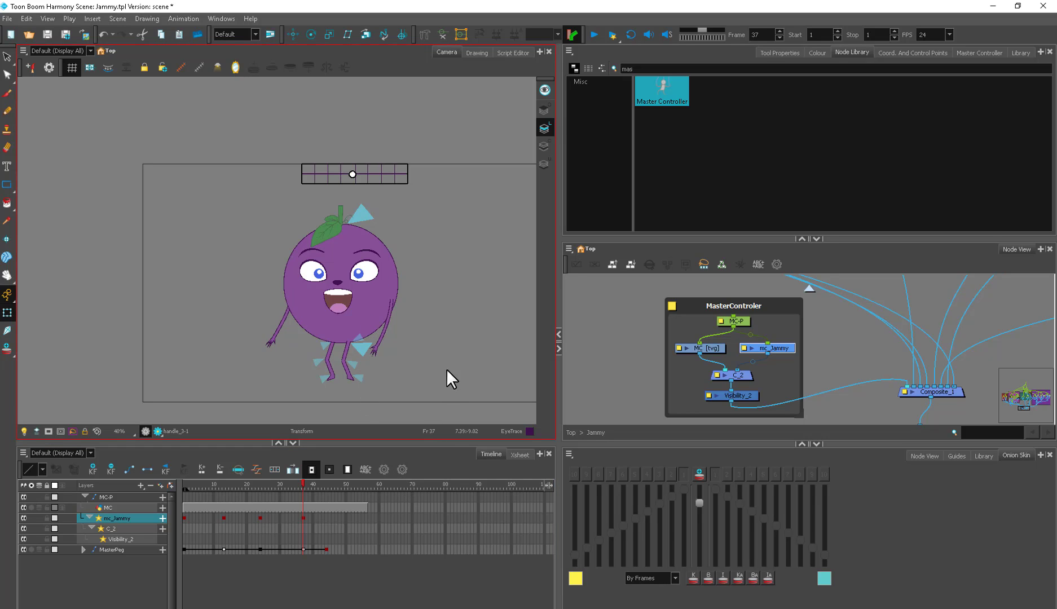
# Step: Reposition the controller's handle close to the grid's centre at frame 1 and again at frame 44
pyautogui.moveTo(304, 484); pyautogui.dragTo(186, 507)
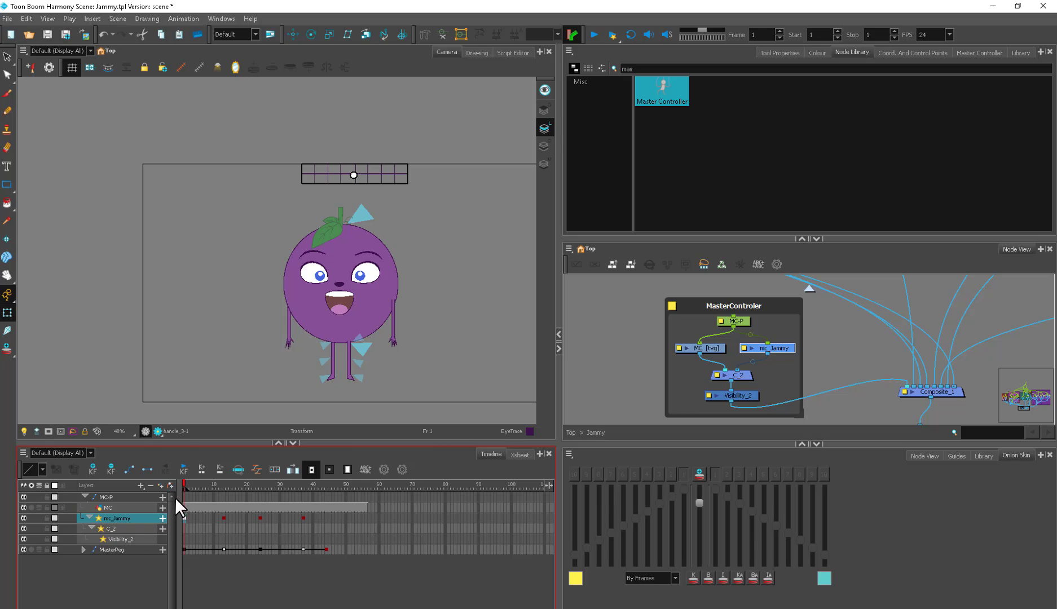
pyautogui.moveTo(354, 174)
pyautogui.mouseDown()
pyautogui.moveTo(305, 169)
pyautogui.moveTo(379, 177)
pyautogui.moveTo(345, 169)
pyautogui.moveTo(380, 186)
pyautogui.moveTo(334, 161)
pyautogui.moveTo(406, 170)
pyautogui.moveTo(359, 172)
pyautogui.mouseUp()
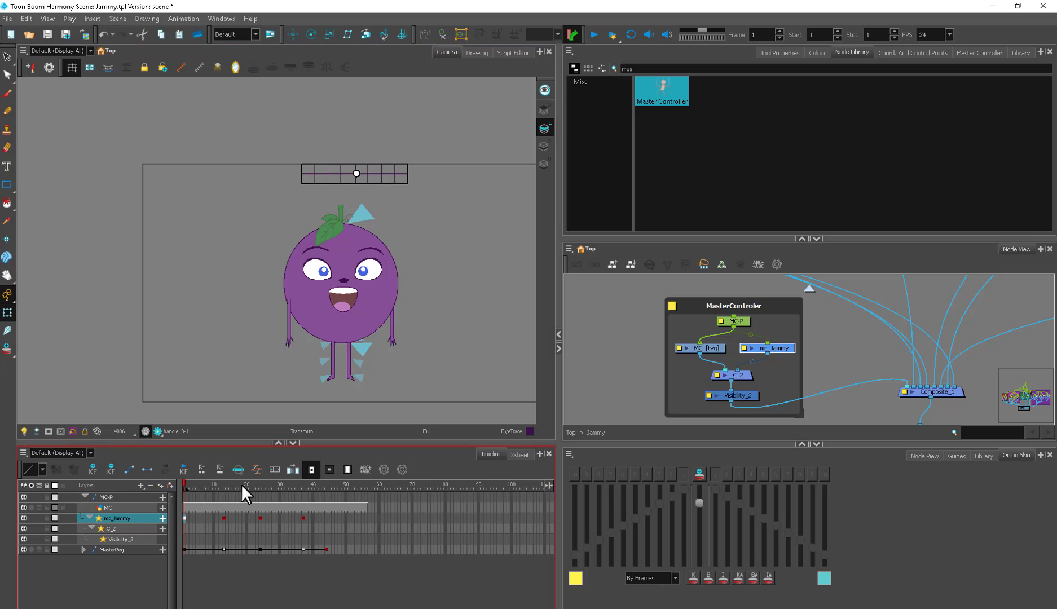
pyautogui.moveTo(244, 495); pyautogui.dragTo(315, 494)
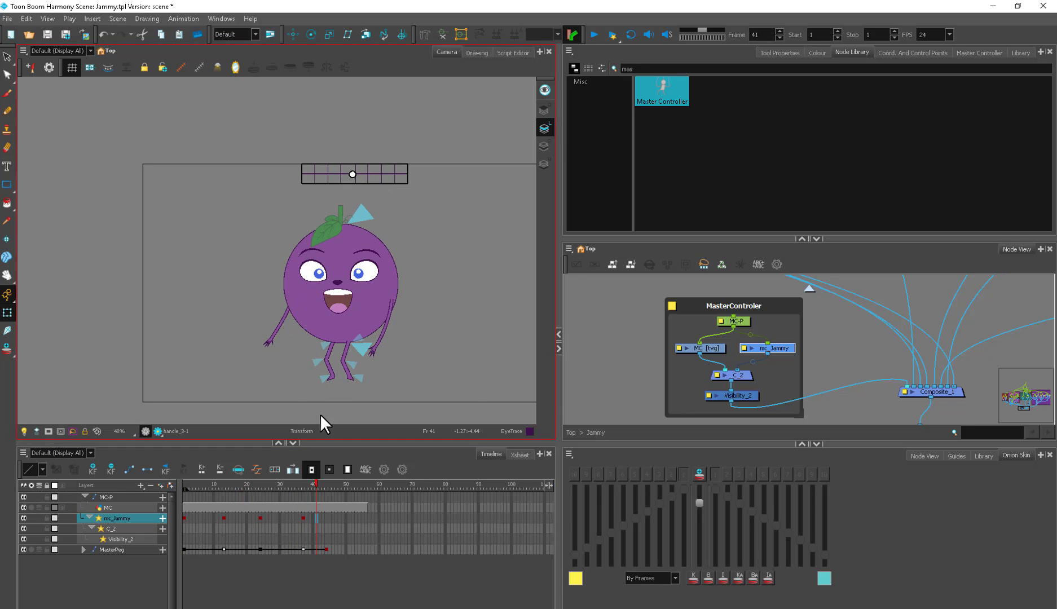
pyautogui.click(327, 486)
pyautogui.moveTo(354, 175)
pyautogui.mouseDown()
pyautogui.moveTo(391, 184)
pyautogui.moveTo(355, 204)
pyautogui.moveTo(332, 184)
pyautogui.moveTo(338, 169)
pyautogui.moveTo(379, 168)
pyautogui.moveTo(397, 180)
pyautogui.moveTo(354, 175)
pyautogui.mouseUp()
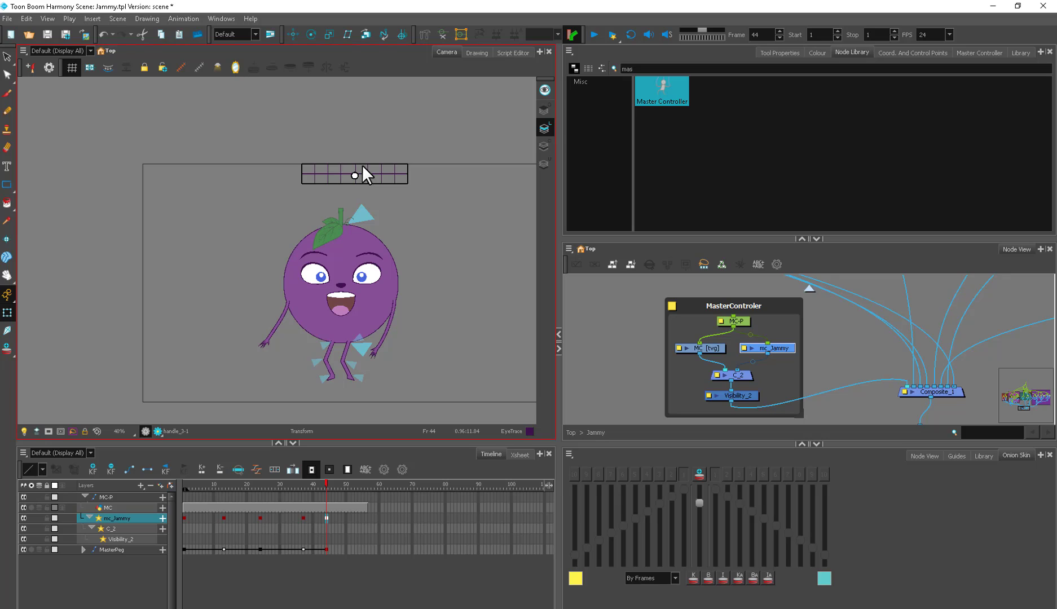
# Step: Nudge the mc_Jammy node within its backdrop and, at frame 29, move the controller's handle to the grid's lower half, left of centre
pyautogui.moveTo(781, 350); pyautogui.dragTo(772, 356)
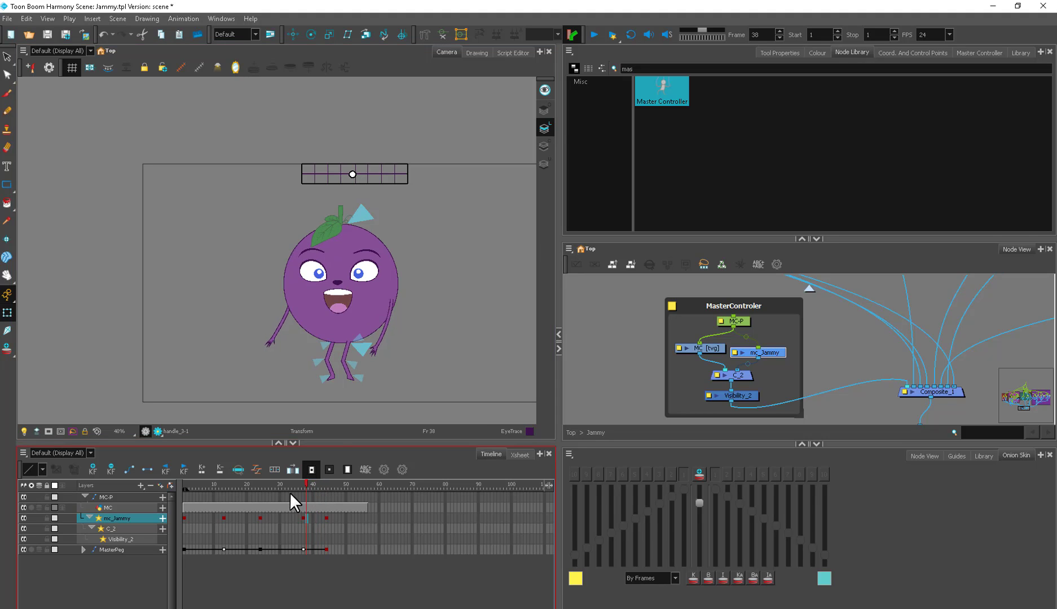
pyautogui.click(240, 515)
pyautogui.click(277, 518)
pyautogui.click(333, 370)
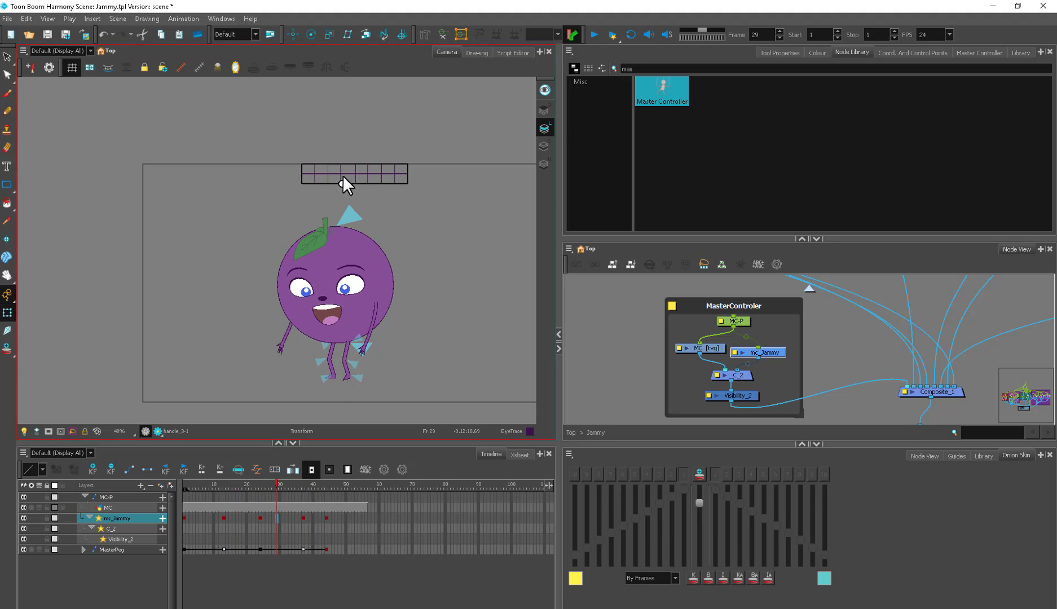
pyautogui.moveTo(349, 185)
pyautogui.mouseDown()
pyautogui.moveTo(377, 189)
pyautogui.moveTo(340, 192)
pyautogui.moveTo(341, 172)
pyautogui.moveTo(407, 168)
pyautogui.moveTo(325, 178)
pyautogui.moveTo(356, 173)
pyautogui.moveTo(340, 181)
pyautogui.mouseUp()
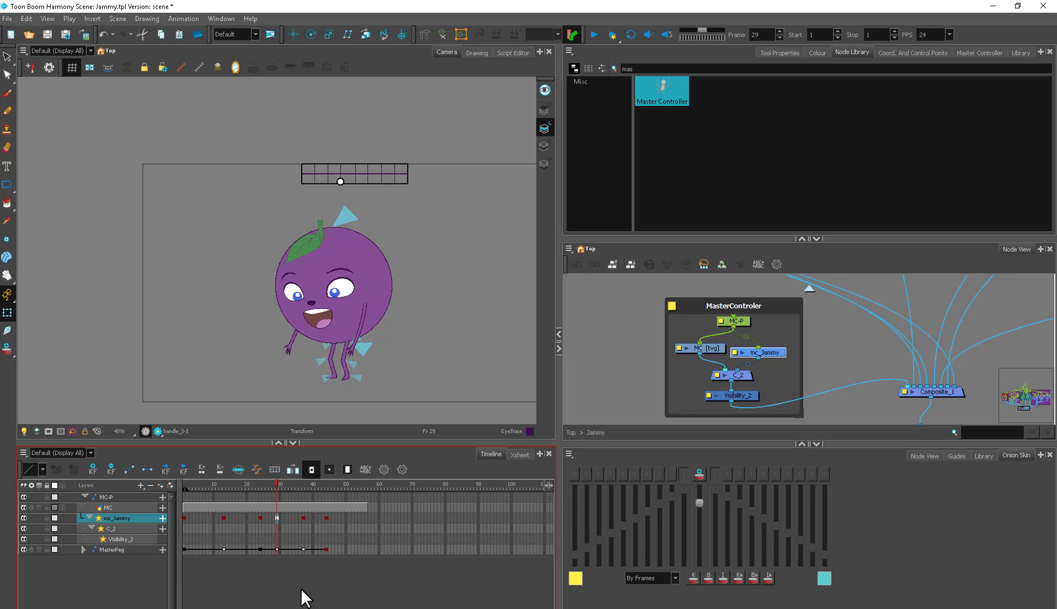
# Step: Clear the selection, check the MC-P peg's extent in the camera and select the mc_Jammy node in the MasterControler backdrop
pyautogui.click(851, 341)
pyautogui.click(467, 391)
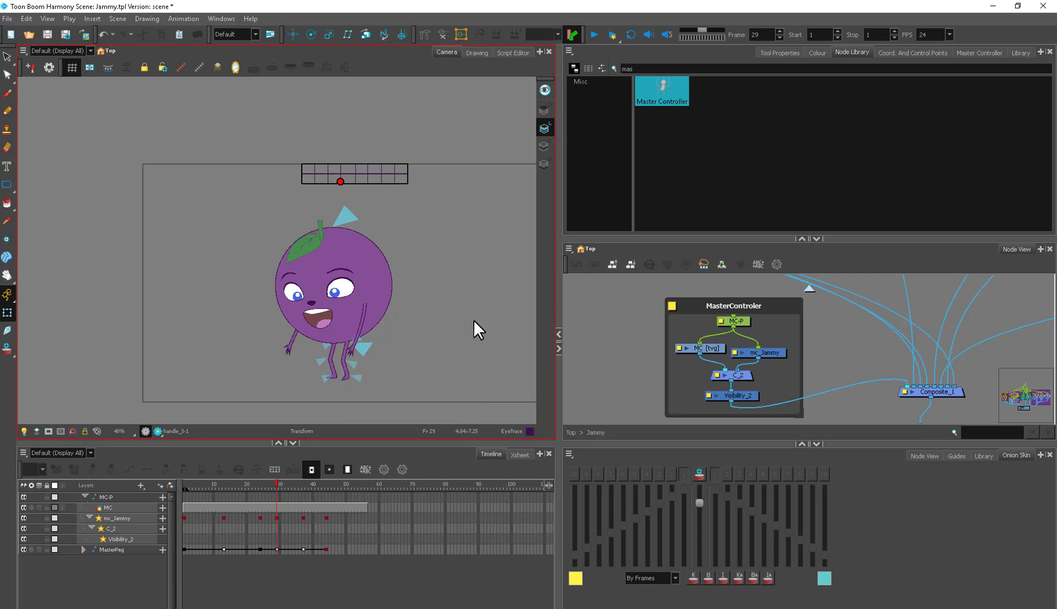
pyautogui.click(678, 381)
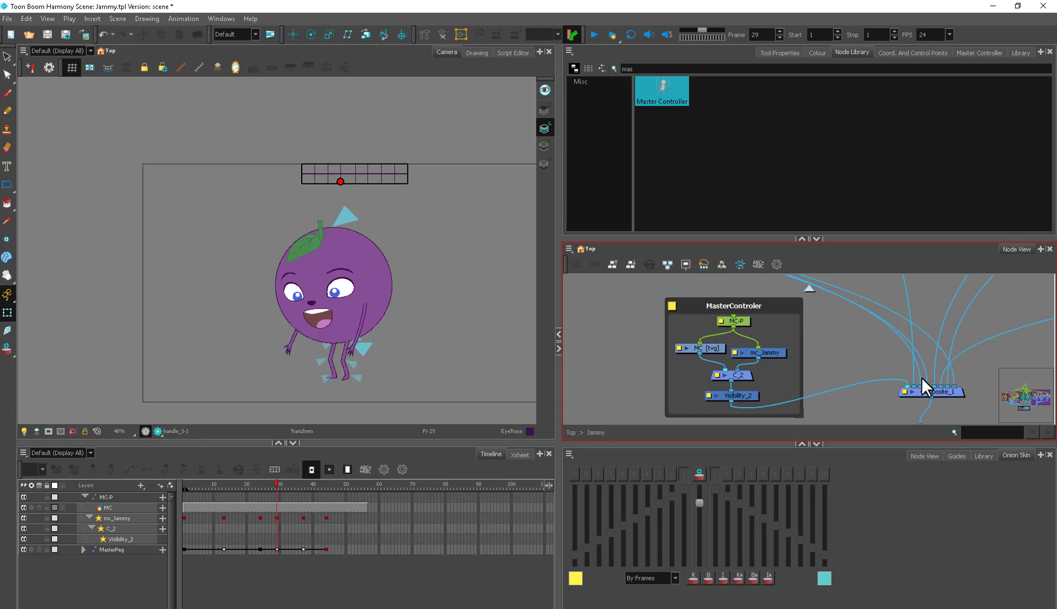
pyautogui.click(743, 322)
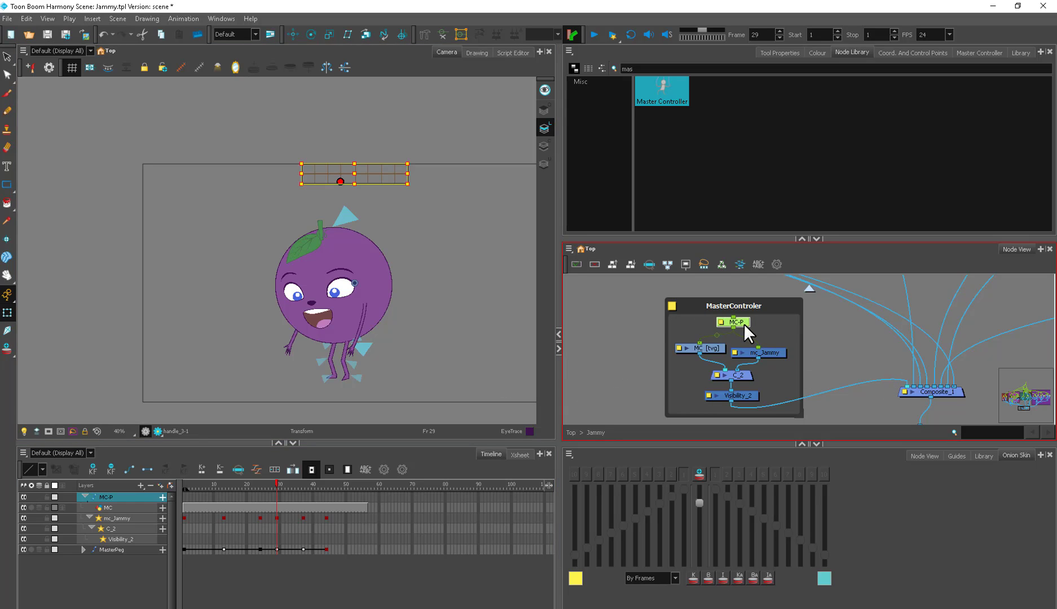
pyautogui.click(778, 355)
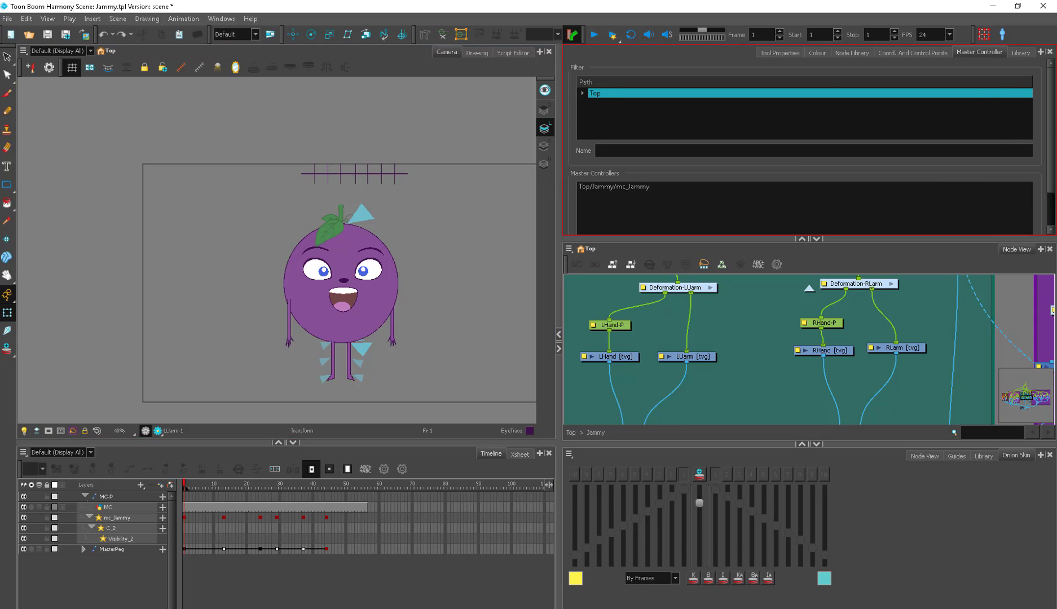
# Step: Locate Top/Jammy/mc_Jammy in the node view from the Master Controllers list and show its control in the camera
pyautogui.click(598, 186)
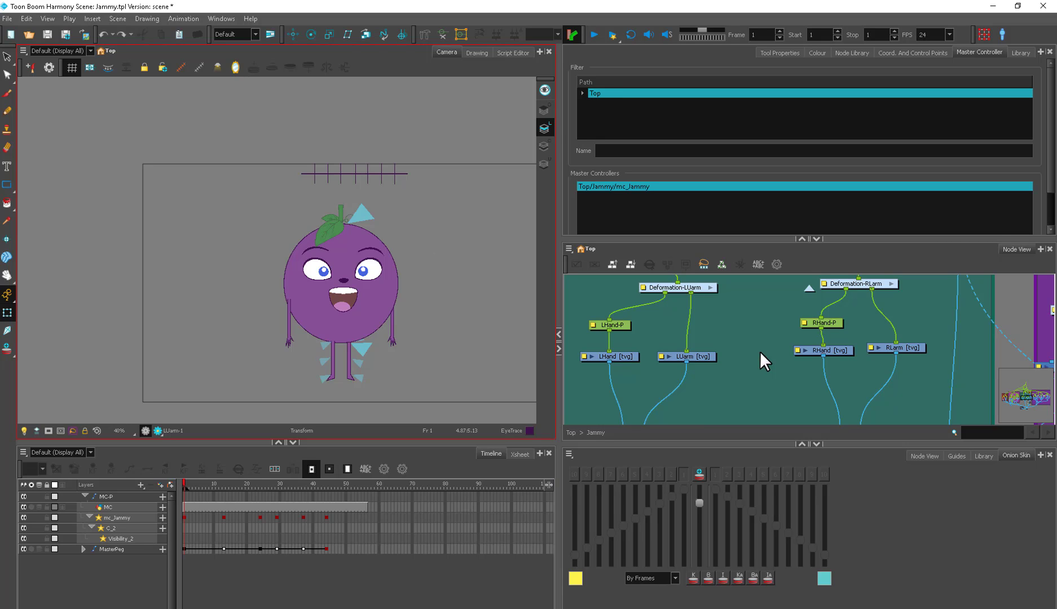
pyautogui.scroll(-2, 1011, 222)
pyautogui.click(1004, 214)
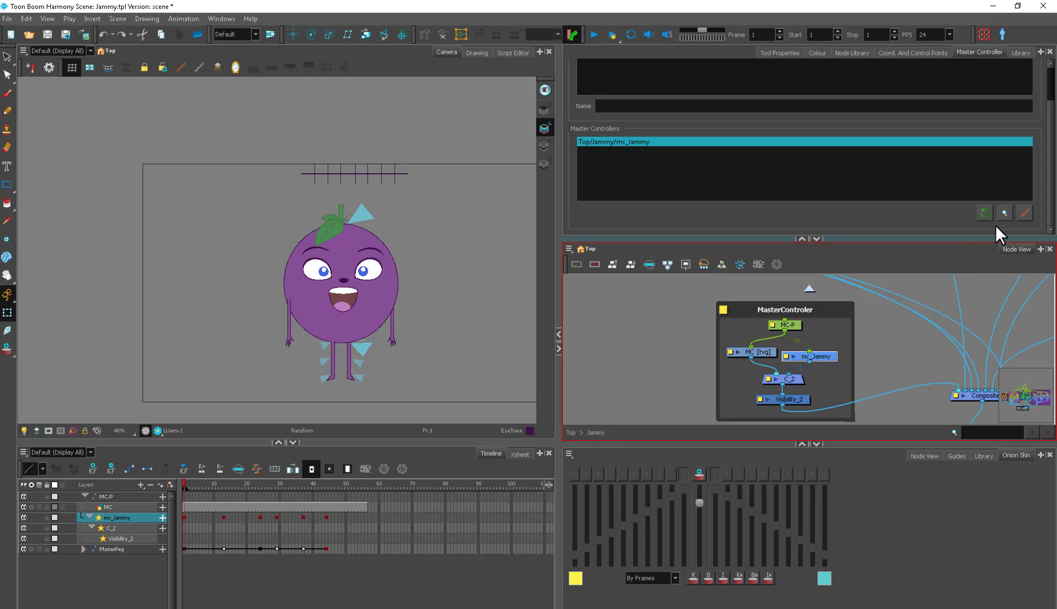
pyautogui.click(1024, 214)
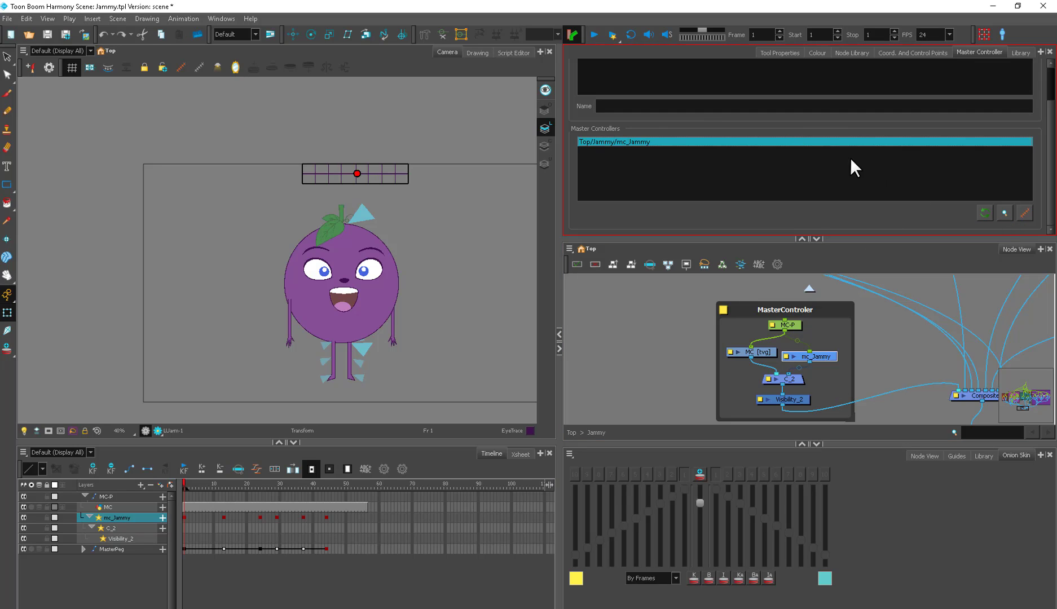
# Step: Refresh the Master Controllers list and reselect the Top/Jammy/mc_Jammy entry
pyautogui.scroll(2, 1041, 129)
pyautogui.scroll(-2, 1044, 182)
pyautogui.click(984, 209)
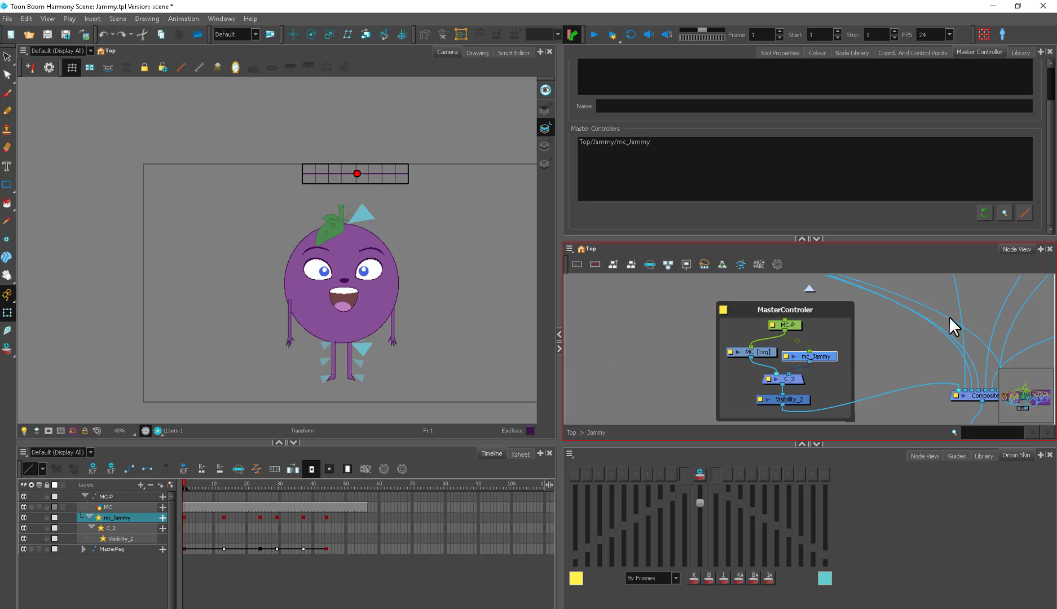
pyautogui.click(651, 141)
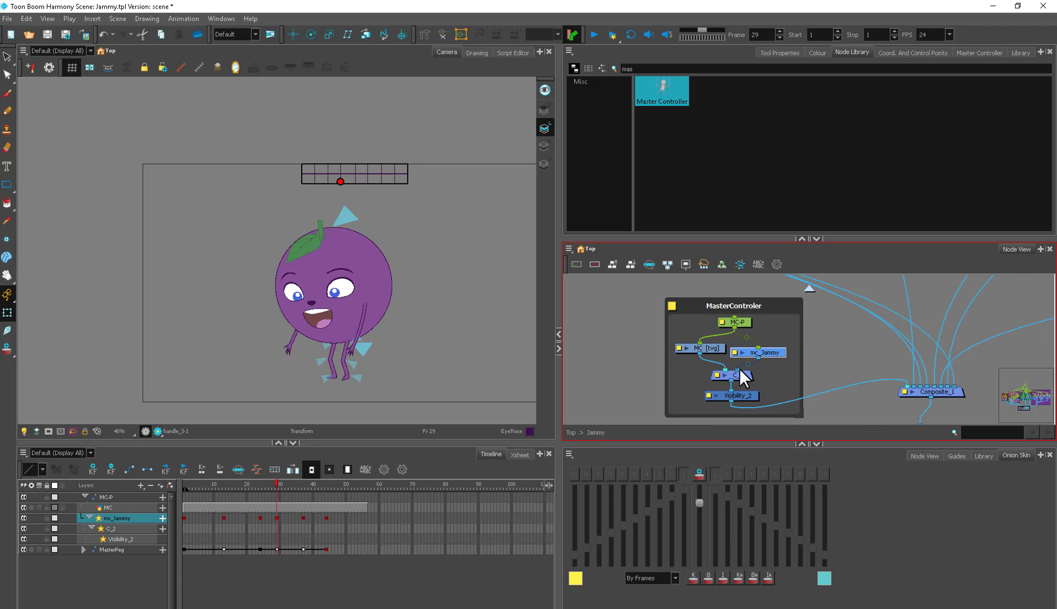
# Step: Scrub the head-turn animation back to frame 1 and bring the rig's arm and hand nodes into the node view
pyautogui.moveTo(277, 486)
pyautogui.mouseDown()
pyautogui.moveTo(312, 473)
pyautogui.moveTo(255, 485)
pyautogui.moveTo(217, 477)
pyautogui.moveTo(193, 495)
pyautogui.moveTo(283, 497)
pyautogui.mouseUp()
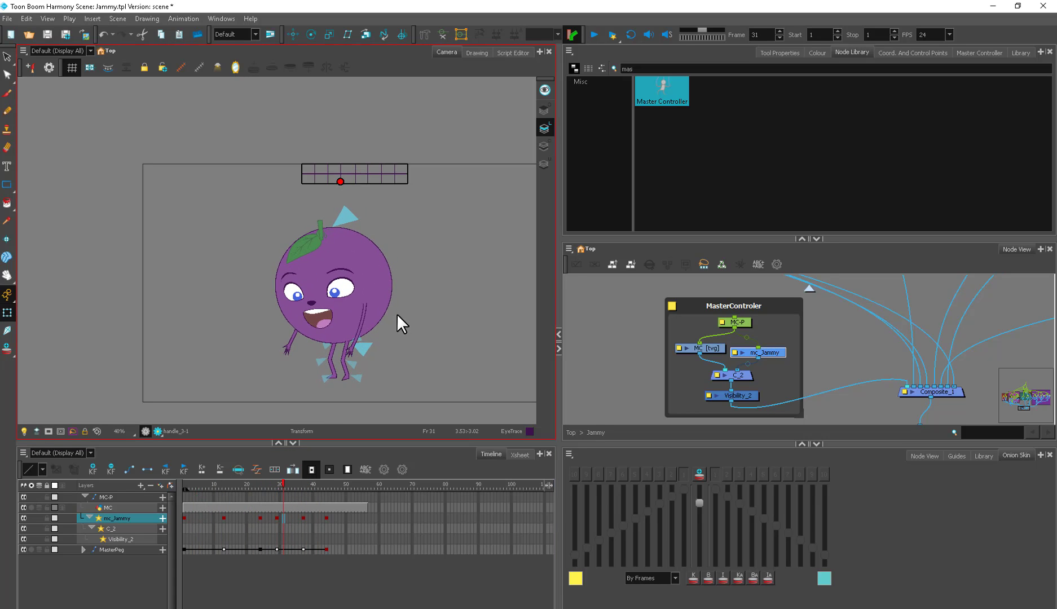
pyautogui.click(209, 485)
pyautogui.moveTo(208, 483); pyautogui.dragTo(179, 487)
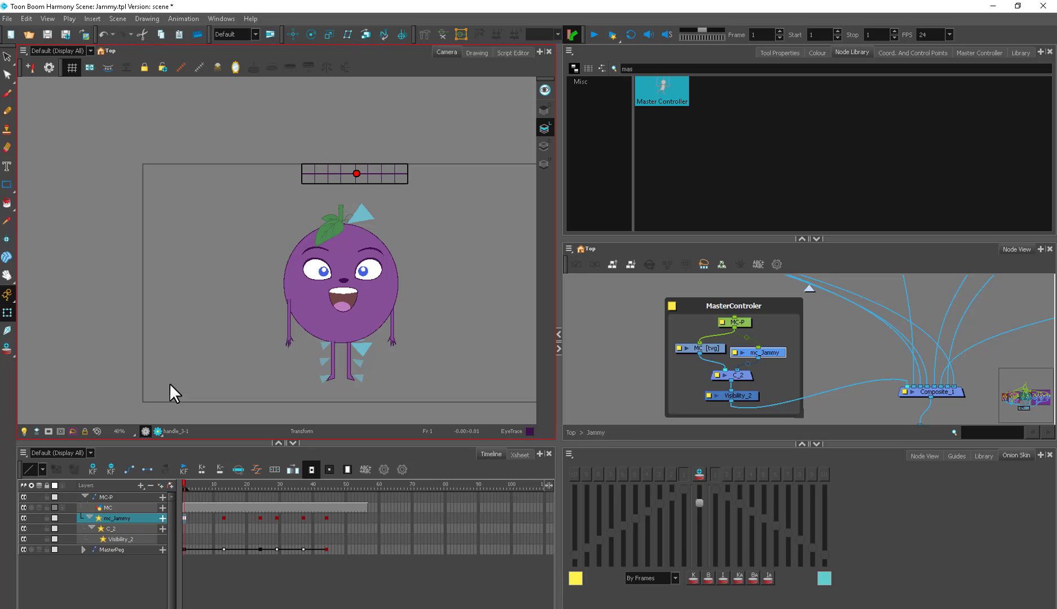
pyautogui.moveTo(1019, 398); pyautogui.dragTo(1027, 427)
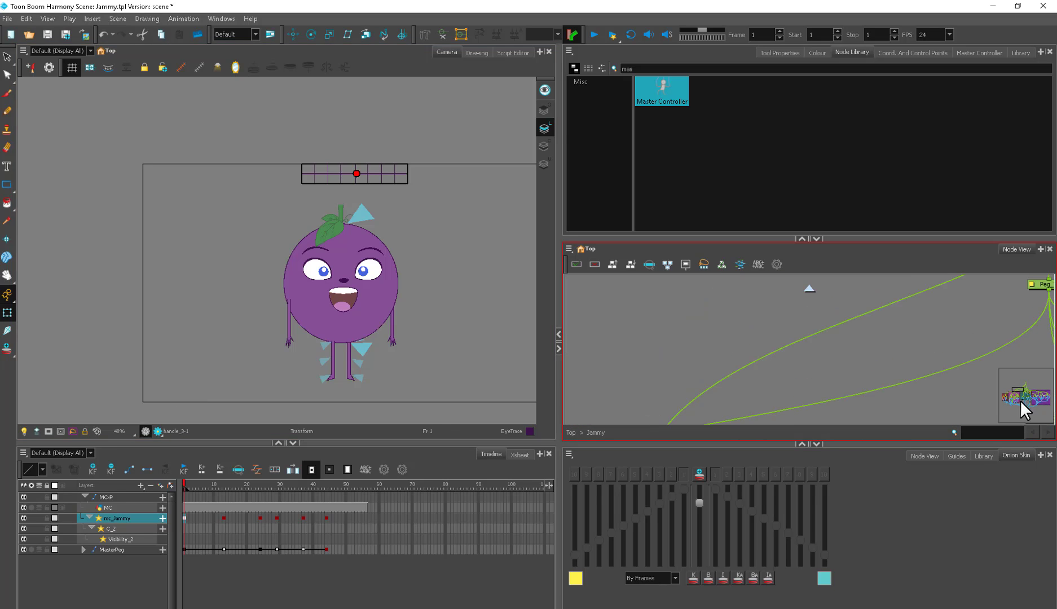
pyautogui.moveTo(1014, 383)
pyautogui.mouseDown()
pyautogui.moveTo(1009, 413)
pyautogui.moveTo(1009, 395)
pyautogui.moveTo(1023, 394)
pyautogui.mouseUp()
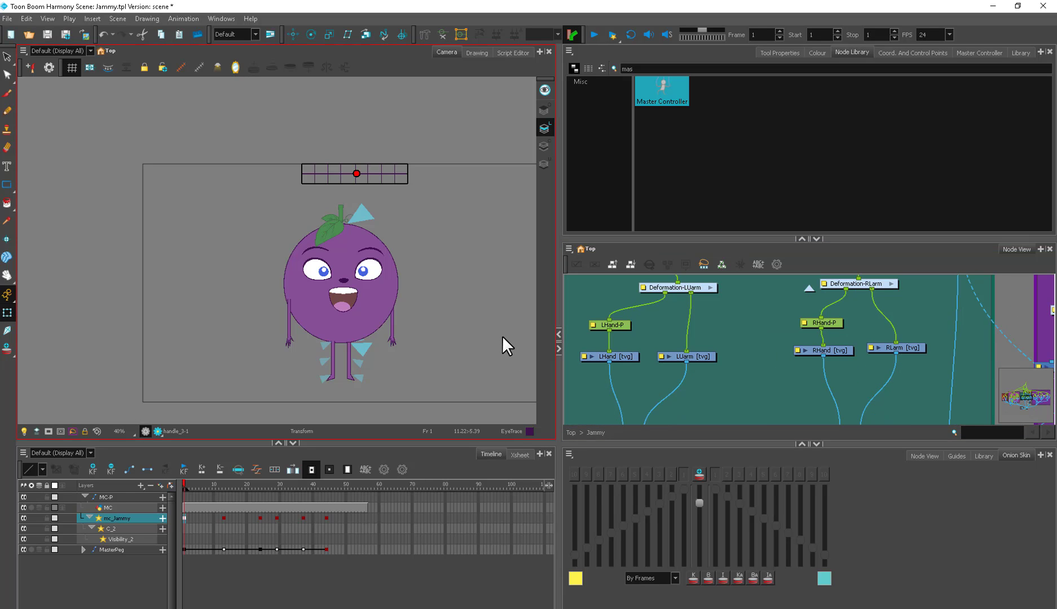